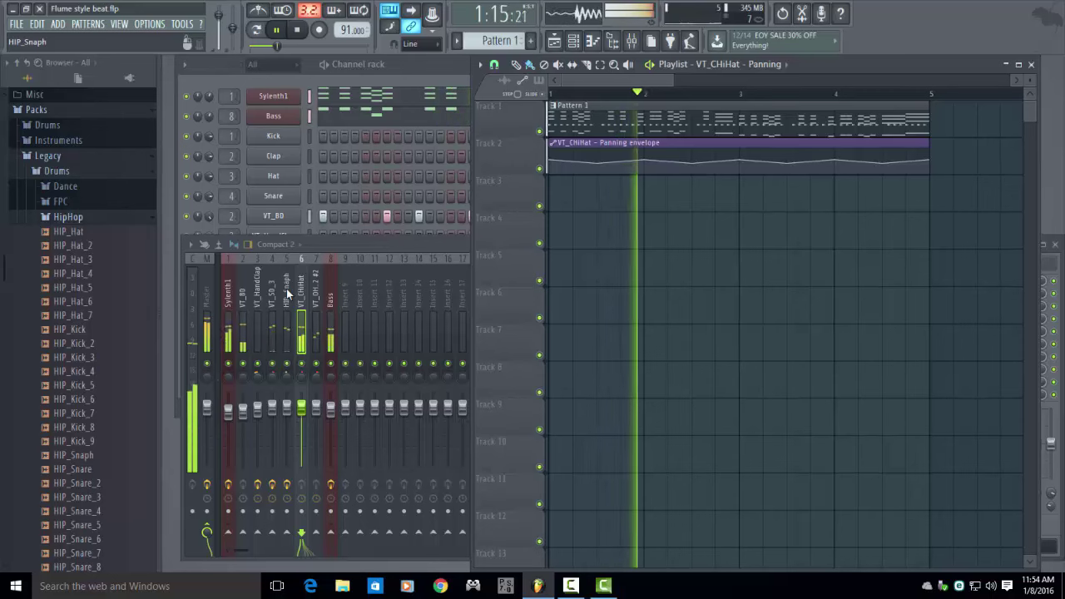
Fine-tune the points of the VT_CHiHat panning envelope on Track 2 while replaying the loop to check it
{"action": "key", "text": "space"}
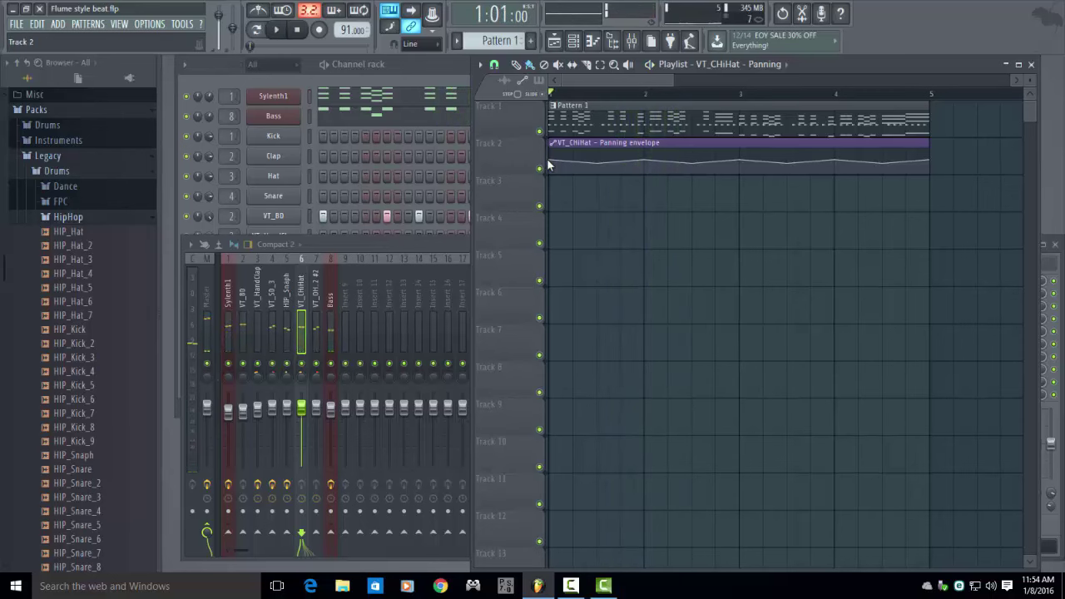
{"action": "mouse_move", "coordinate": [553, 162]}
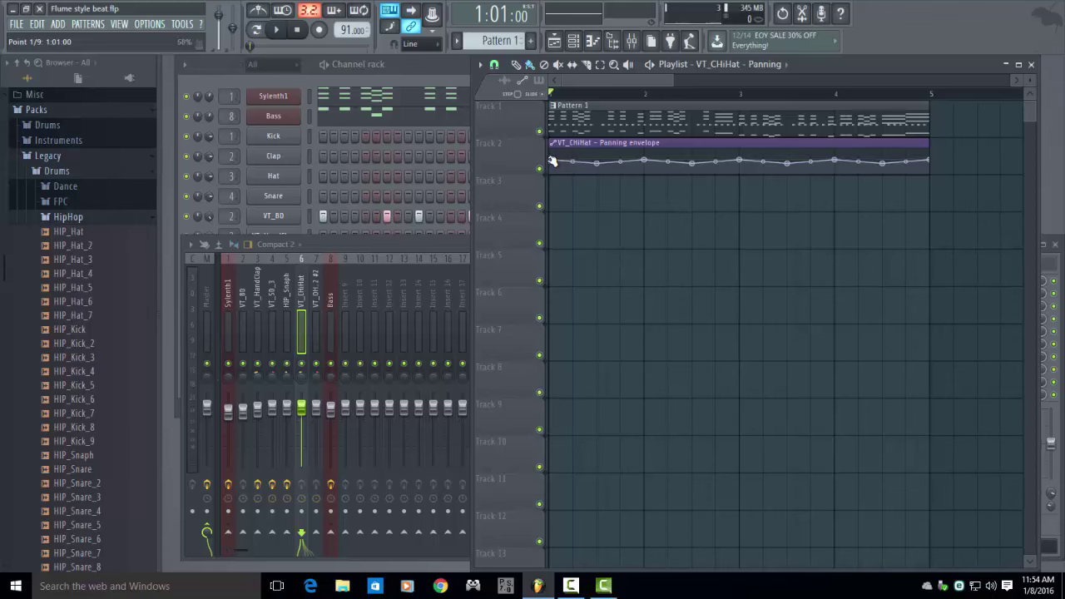
{"action": "key", "text": "space"}
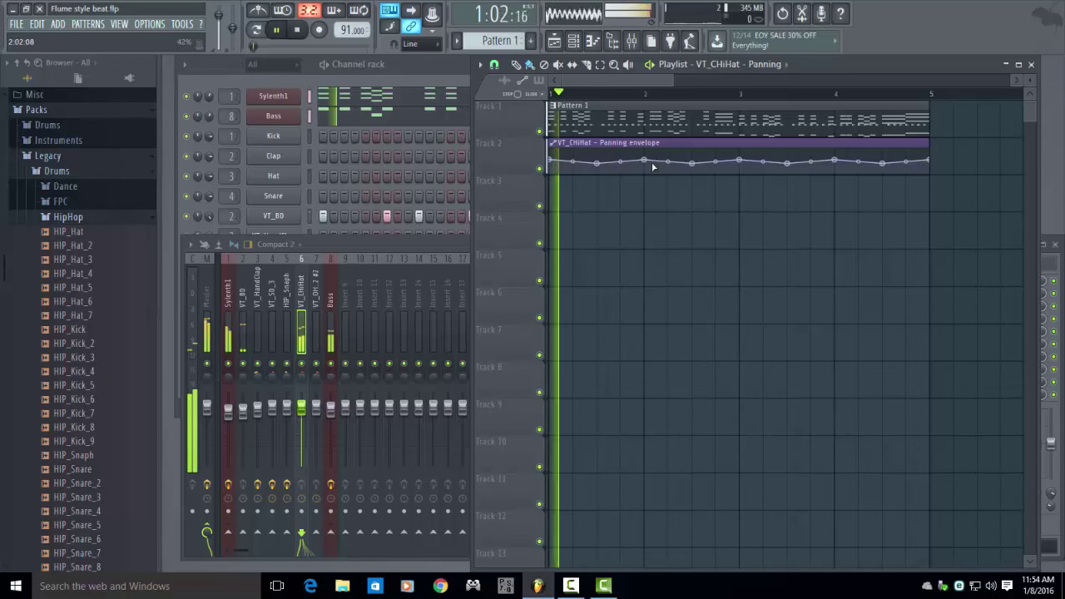
{"action": "key", "text": "space"}
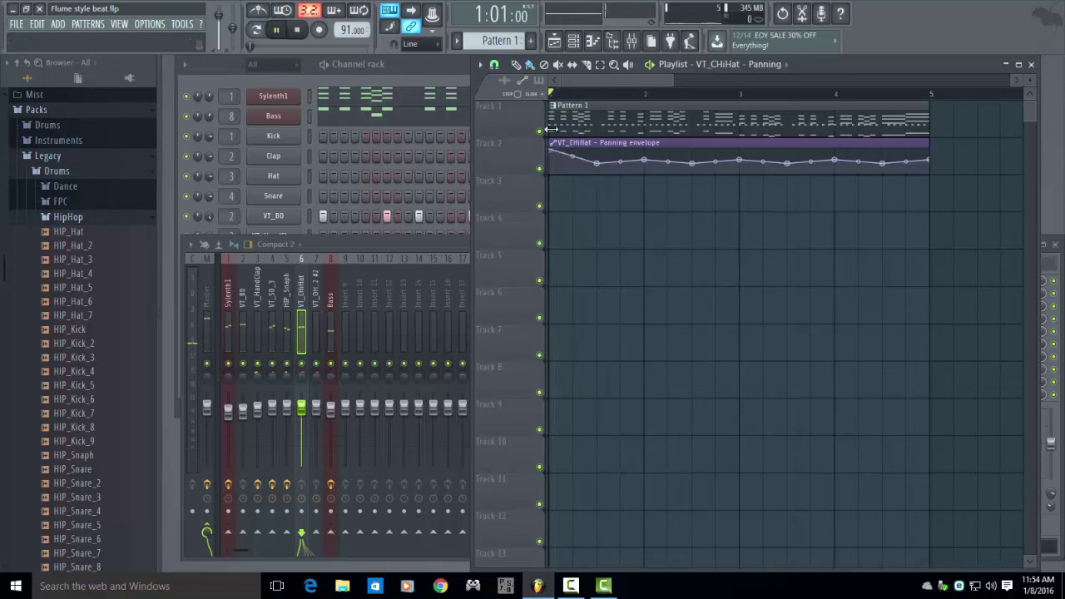
{"action": "key", "text": "space"}
{"action": "key", "text": "space"}
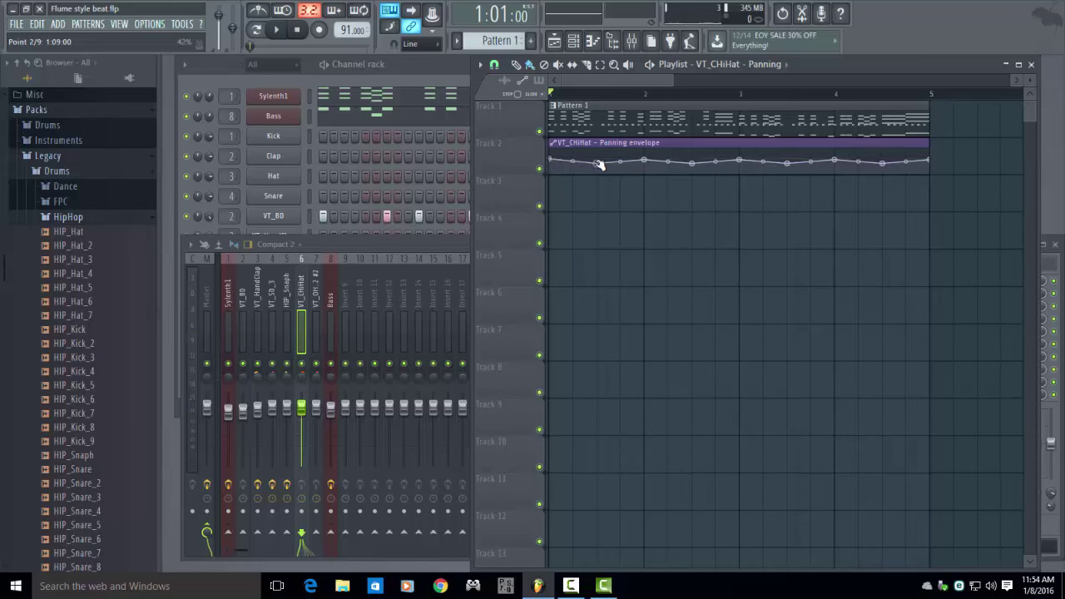
{"action": "key", "text": "space"}
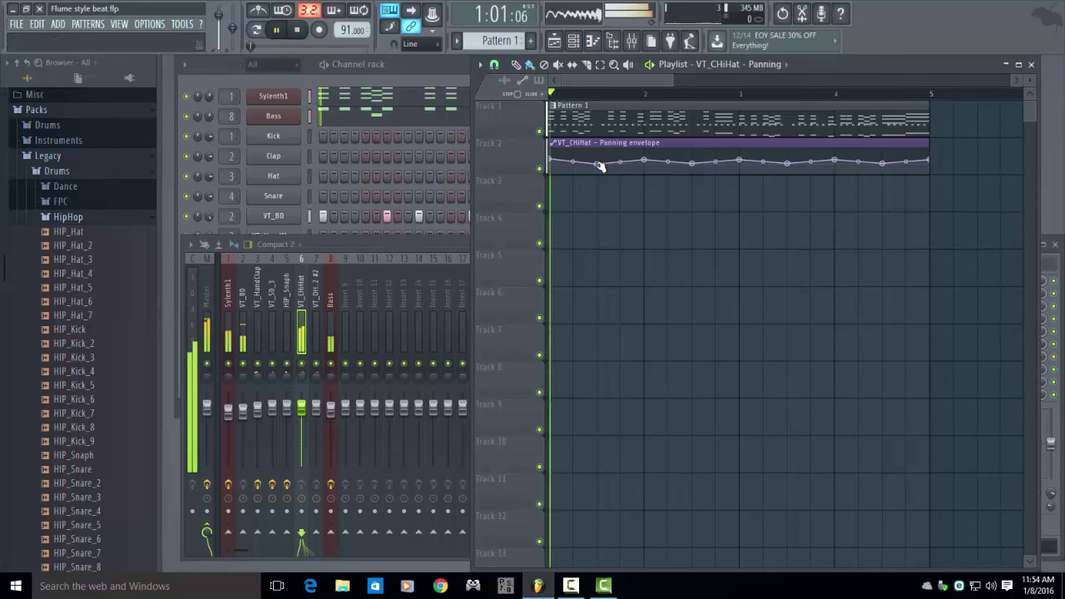
{"action": "key", "text": "space"}
{"action": "key", "text": "space"}
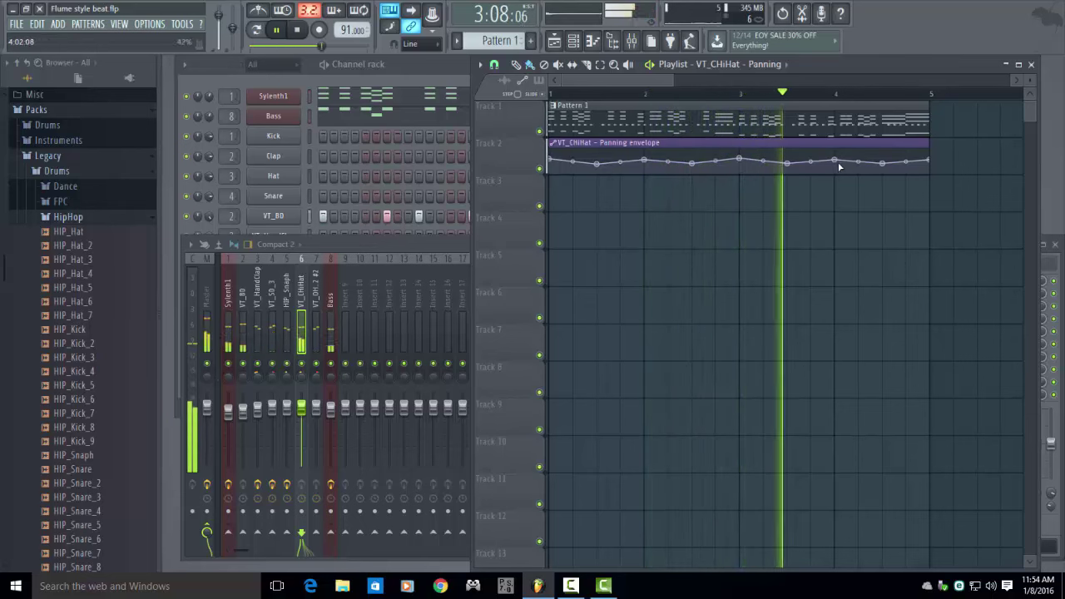
{"action": "key", "text": "space"}
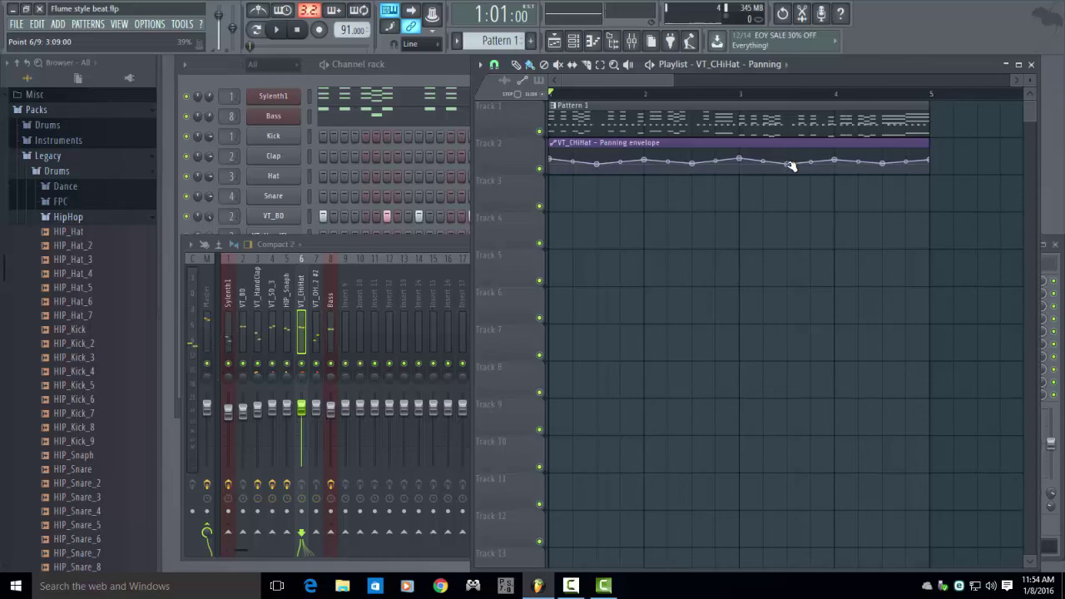
{"action": "key", "text": "space"}
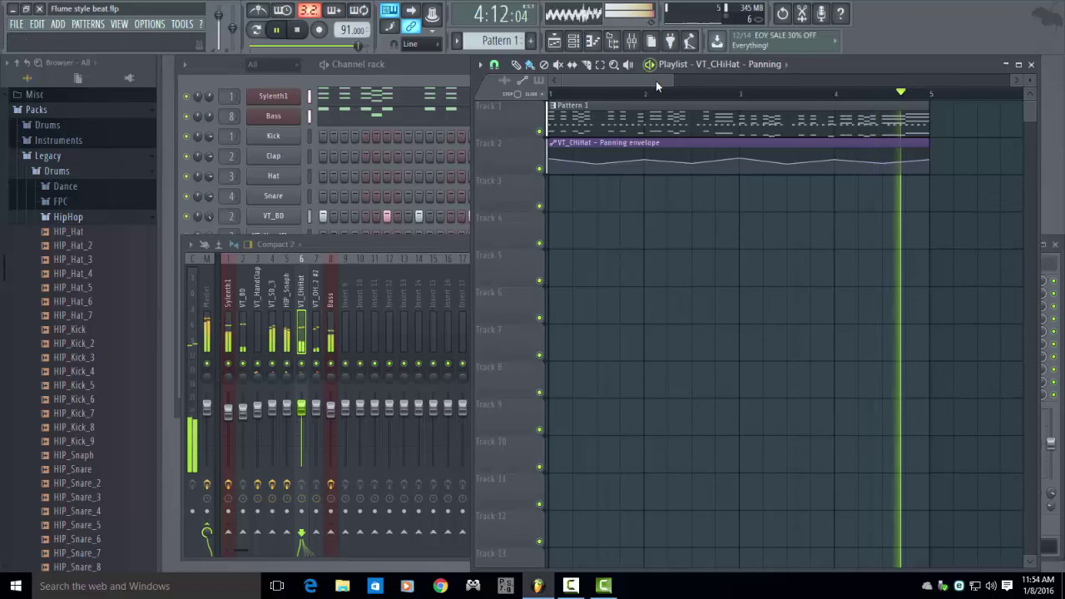
Duplicate the Pattern 1 and VT_CHiHat panning envelope clips so the copies start at bar 5 of the playlist
{"action": "scroll", "coordinate": [661, 83], "scroll_direction": "down", "scroll_amount": 2}
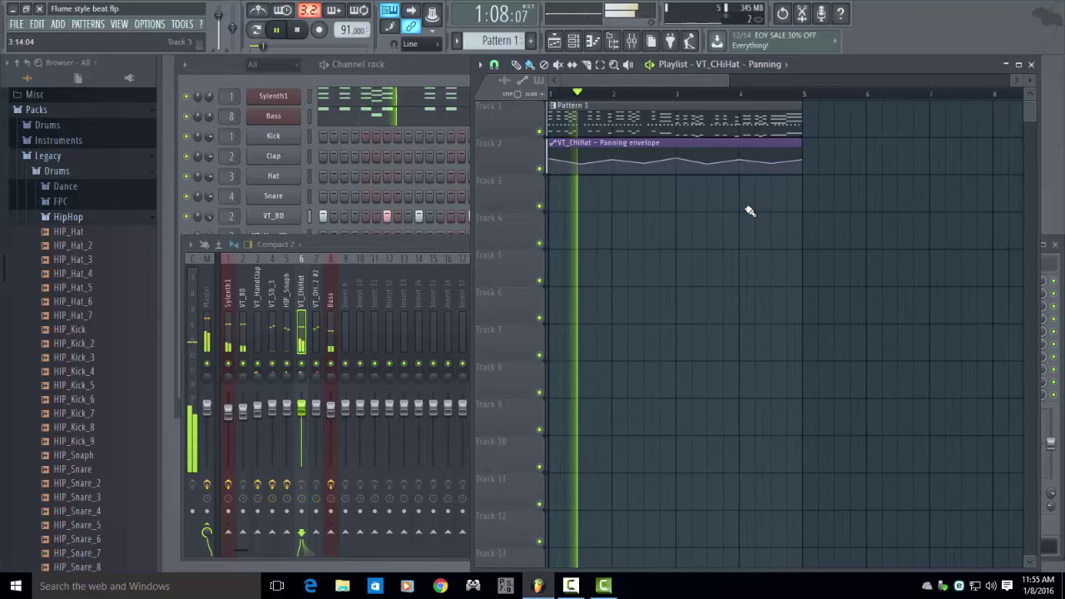
{"action": "scroll", "coordinate": [749, 211], "scroll_direction": "down", "scroll_amount": 1}
{"action": "key", "text": "ctrl+a"}
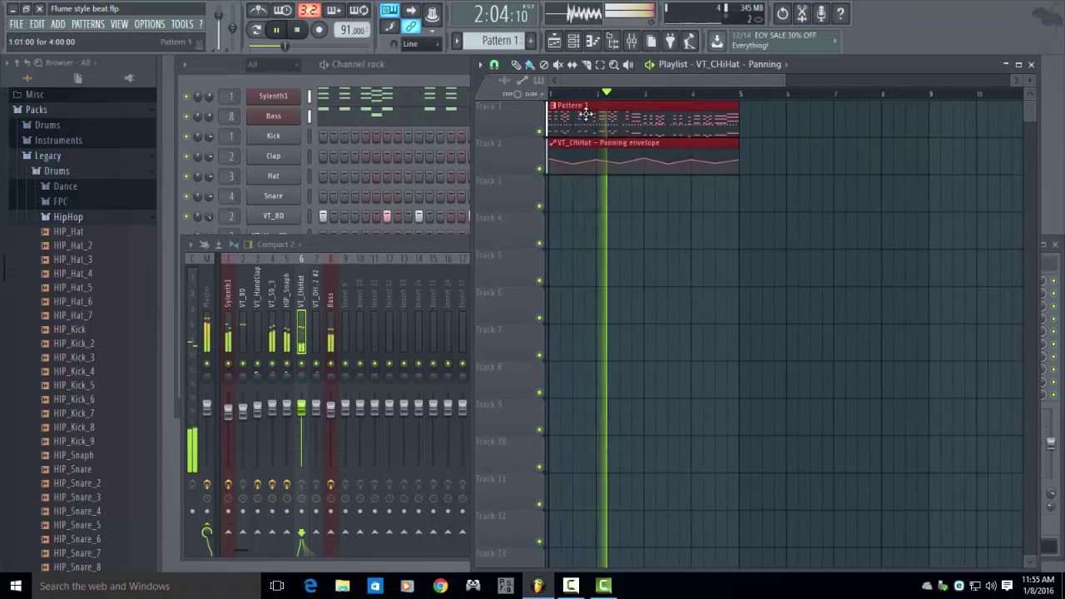
{"action": "key", "text": "ctrl+b"}
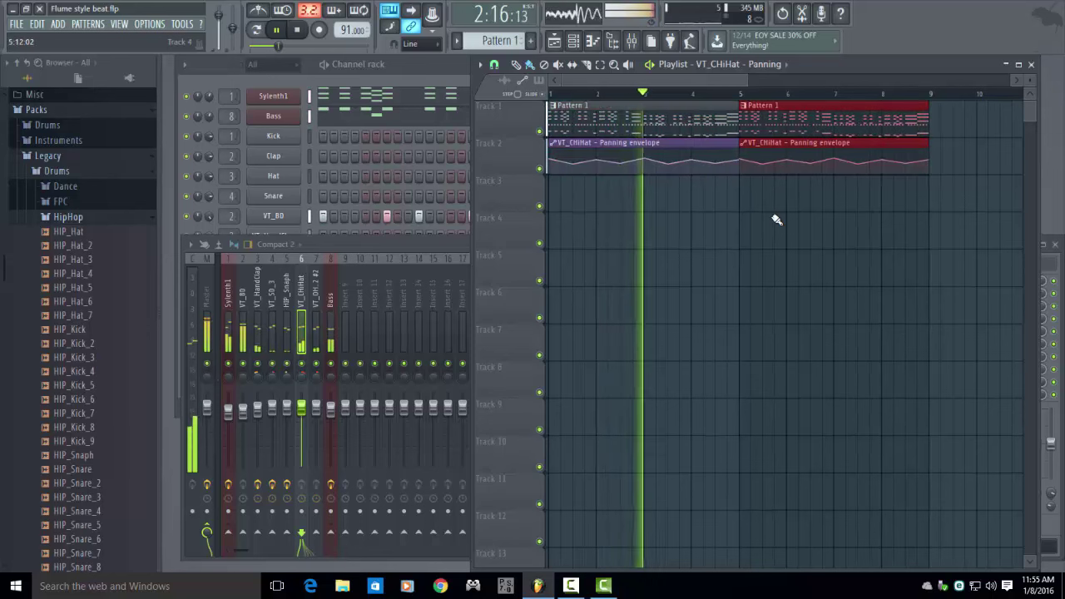
{"action": "scroll", "coordinate": [776, 220], "scroll_direction": "down", "scroll_amount": 2}
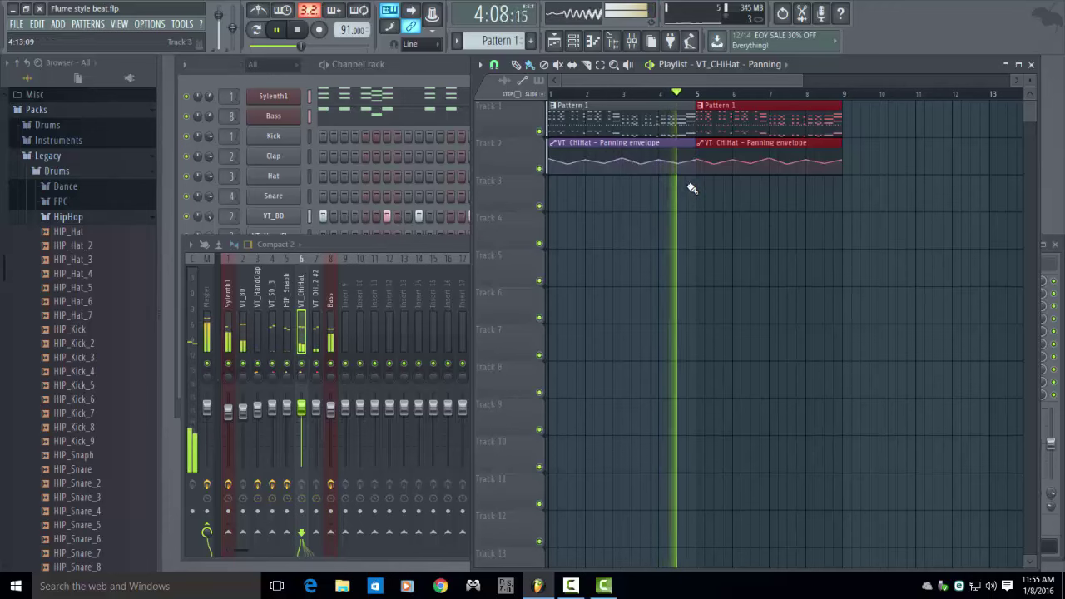
{"action": "key", "text": "space"}
Copy the Sylenth1 notes from Pattern 1 into the Sylenth1 channel of Pattern 2 and play it
{"action": "key", "text": "F6"}
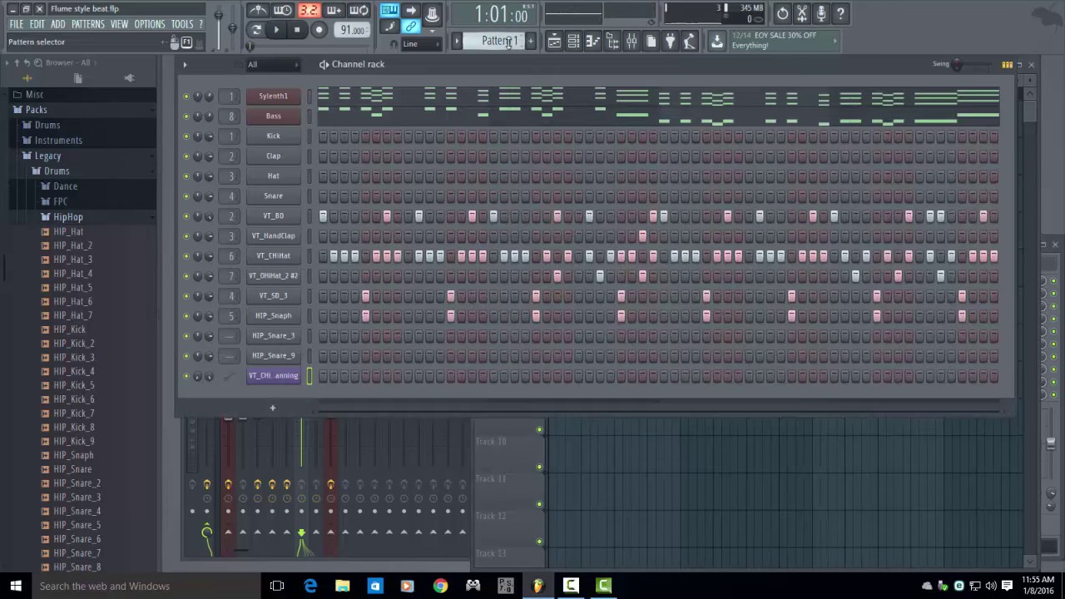
{"action": "right_click", "coordinate": [280, 99]}
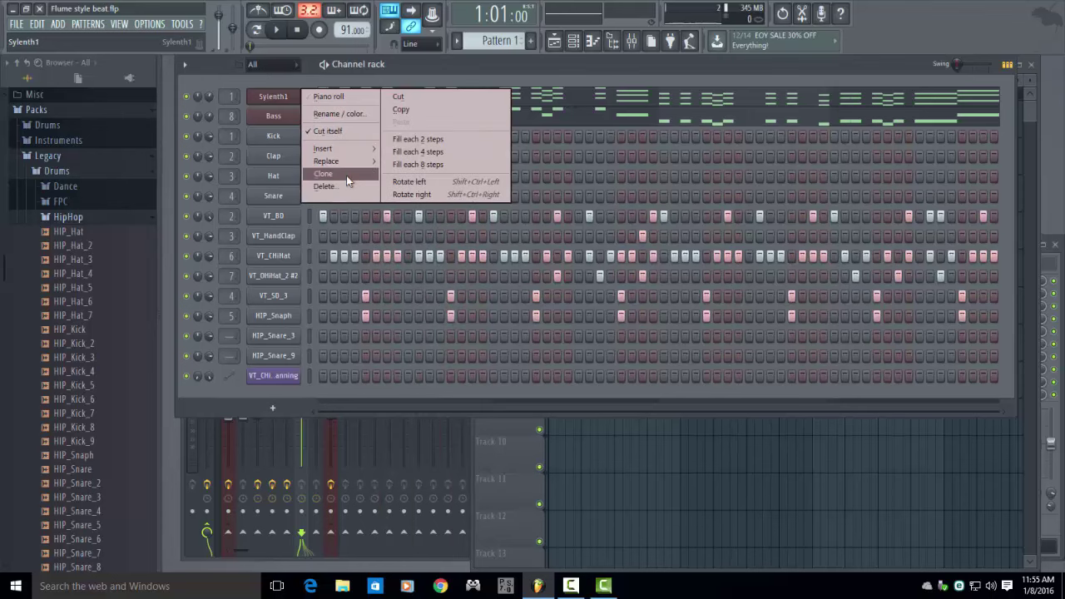
{"action": "left_click", "coordinate": [401, 109]}
{"action": "scroll", "coordinate": [498, 40], "scroll_direction": "down", "scroll_amount": 1}
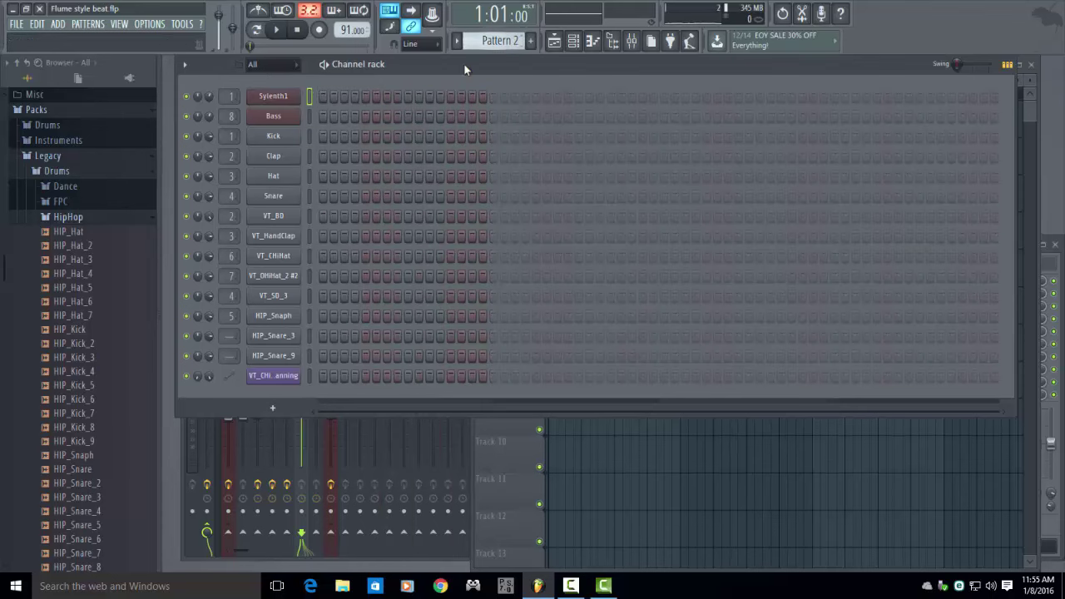
{"action": "right_click", "coordinate": [272, 96]}
{"action": "left_click", "coordinate": [400, 118]}
{"action": "key", "text": "space"}
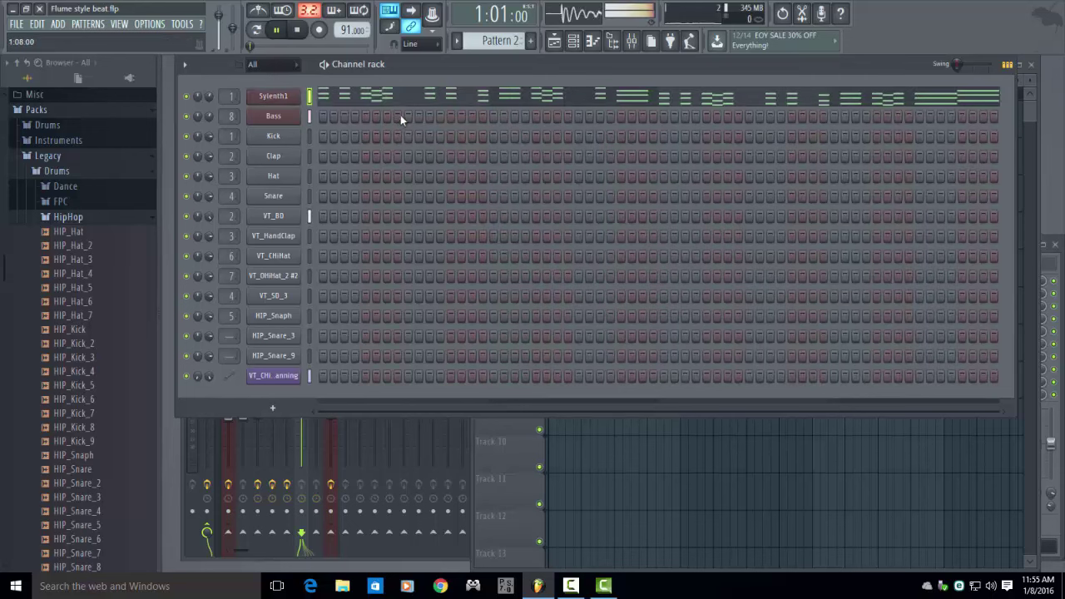
Open the Sylenth1 notes in the piano roll, place a copy of them in Pattern 3 and preview it
{"action": "left_click", "coordinate": [392, 102]}
{"action": "key", "text": "space"}
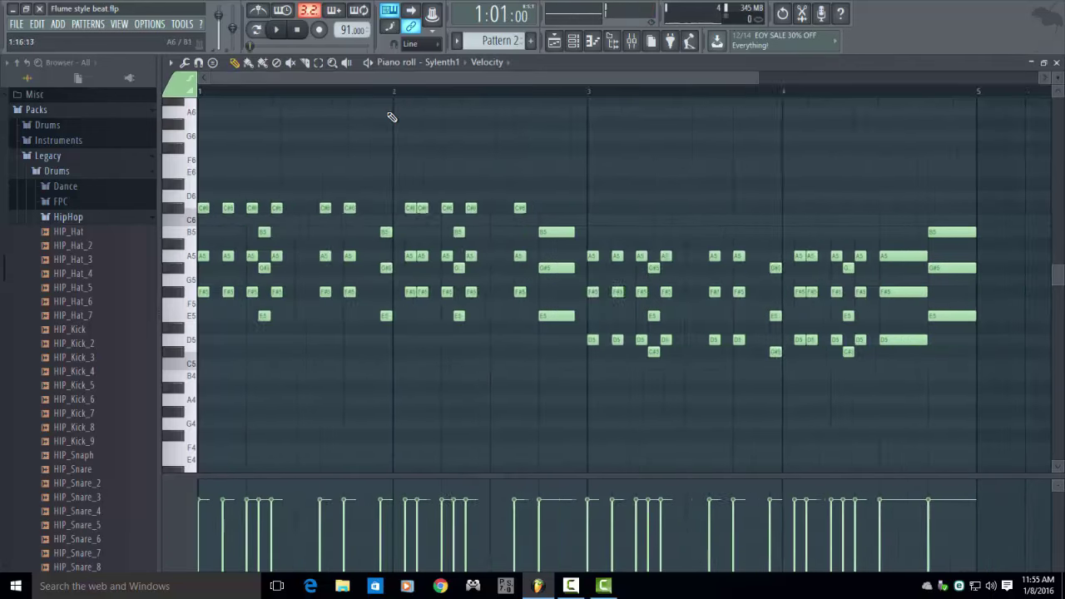
{"action": "scroll", "coordinate": [294, 171], "scroll_direction": "down", "scroll_amount": 1}
{"action": "key", "text": "space"}
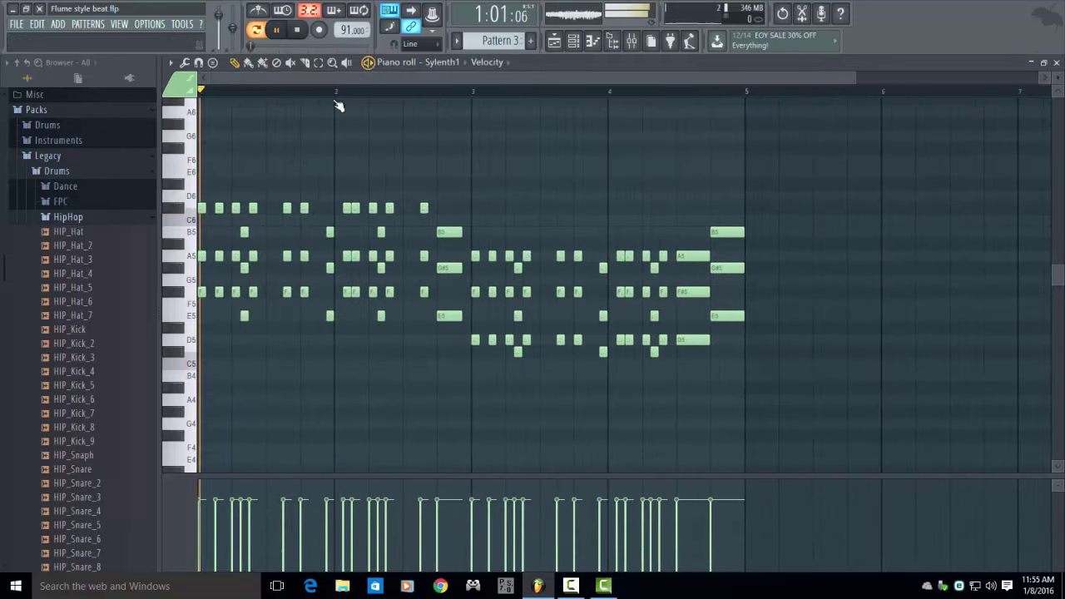
{"action": "key", "text": "space"}
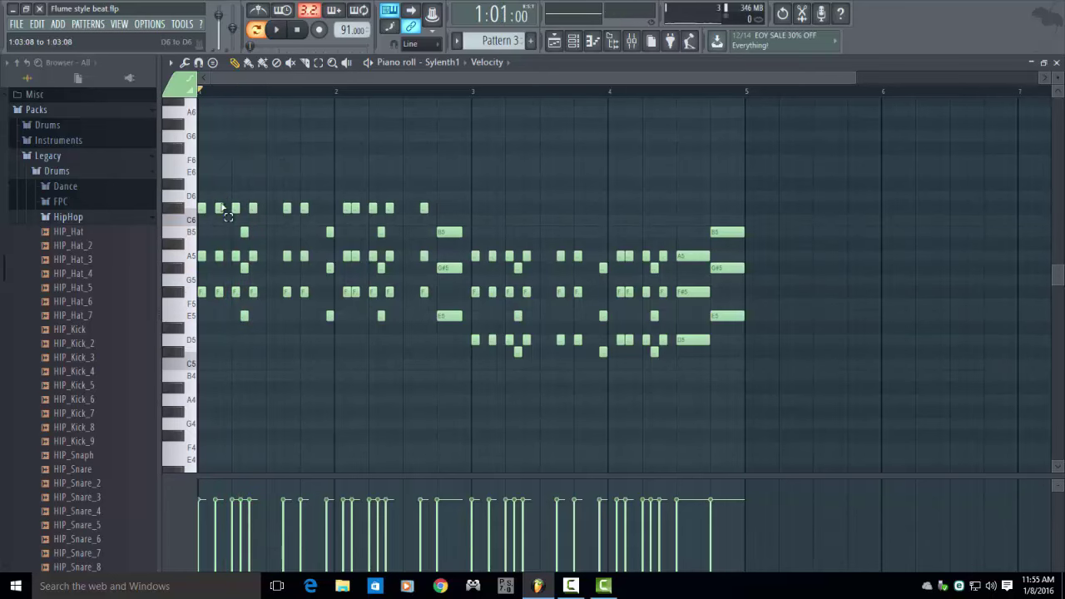
Delete the short notes in the first half of bar 1 after the opening chord and extend that chord to half a bar
{"action": "left_click_drag", "start_coordinate": [222, 204], "coordinate": [275, 336]}
{"action": "key", "text": "Delete"}
{"action": "left_click_drag", "start_coordinate": [223, 307], "coordinate": [266, 207]}
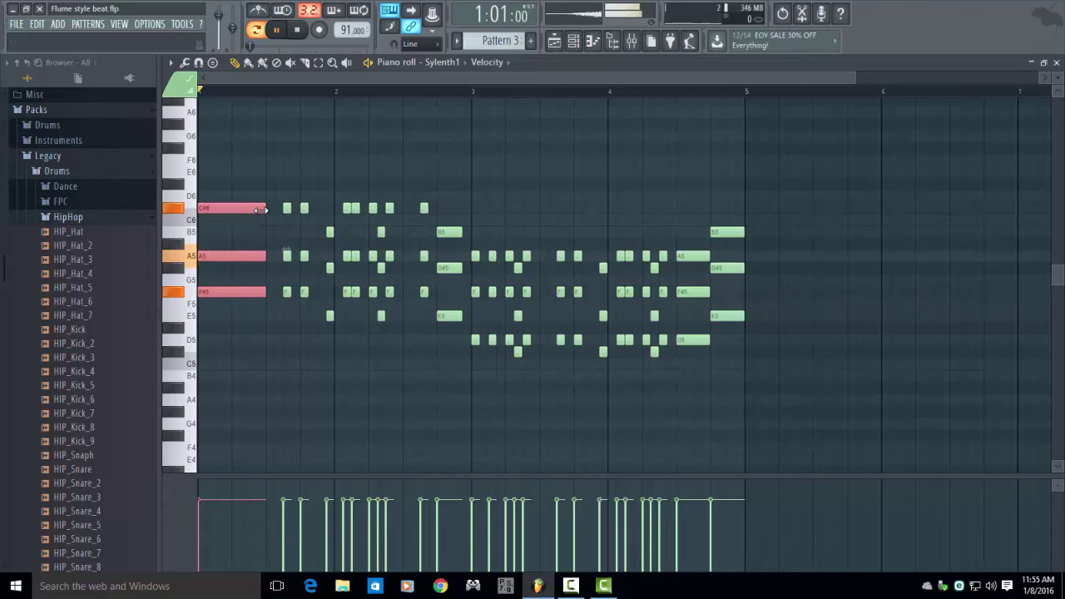
{"action": "key", "text": "space"}
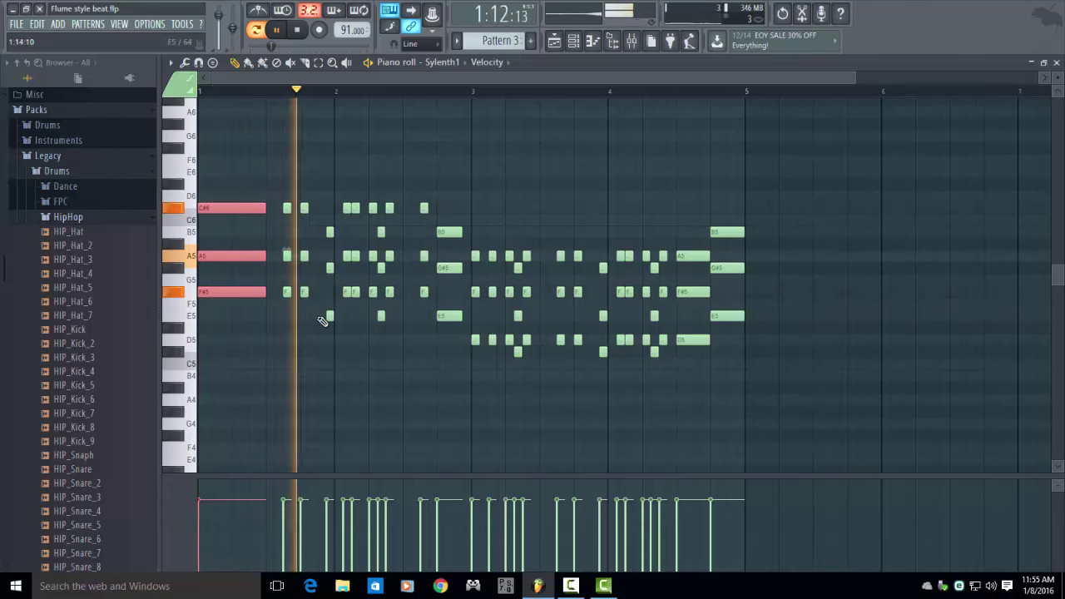
{"action": "key", "text": "space"}
Delete the next short notes in bar 1 and extend the opening C#6, A5 and F#5 chord to 0:15:00
{"action": "left_click_drag", "start_coordinate": [277, 191], "coordinate": [321, 295]}
{"action": "key", "text": "Delete"}
{"action": "key", "text": "space"}
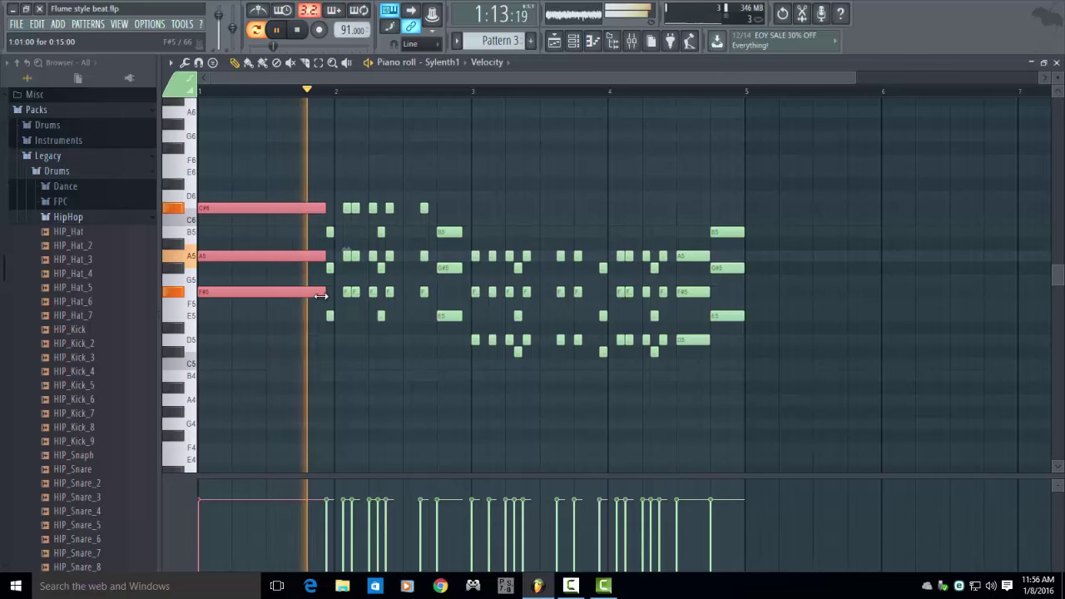
{"action": "key", "text": "space"}
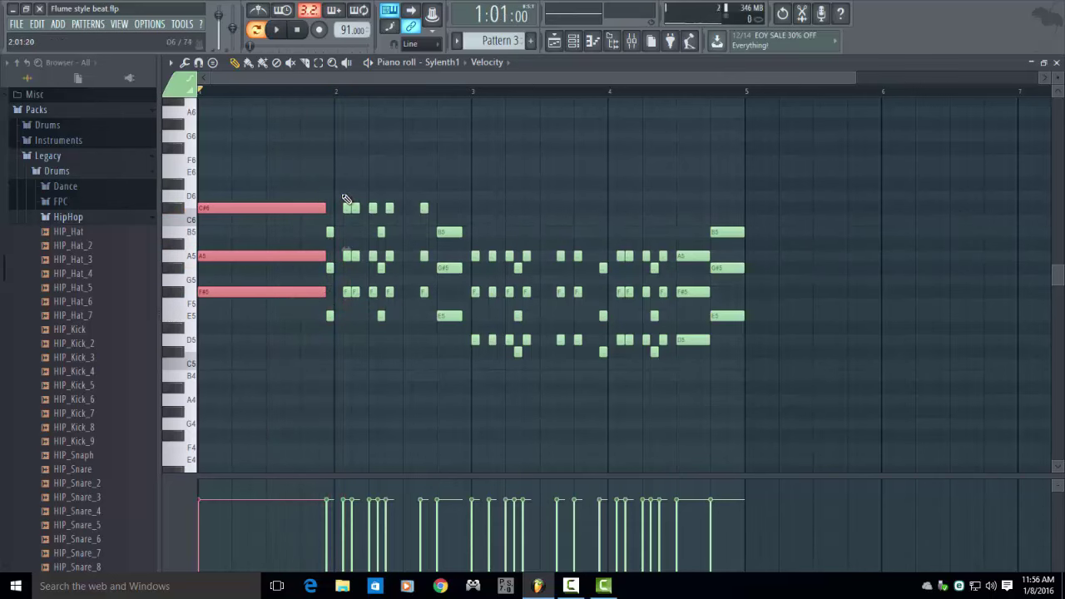
Delete the short notes at the end of bar 1 and in bar 2, keeping the B5, G#5 and E5 chord before bar 3
{"action": "left_click_drag", "start_coordinate": [346, 200], "coordinate": [434, 340]}
{"action": "key", "text": "Delete"}
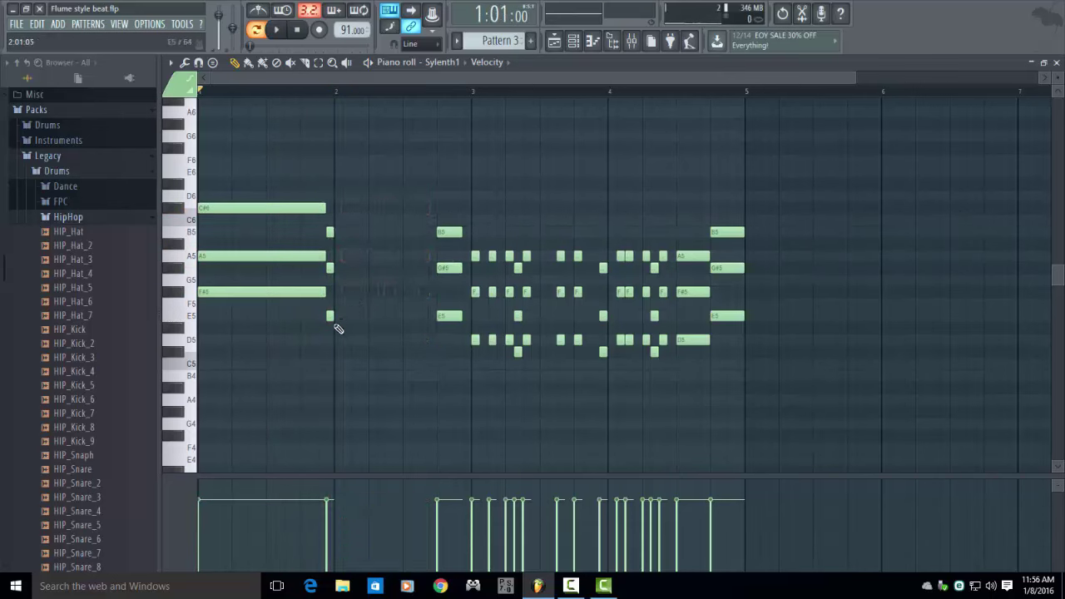
{"action": "right_click", "coordinate": [330, 231]}
Copy the opening chord to the start of bar 2 and shorten the copy to end where the B5, G#5 and E5 chord begins
{"action": "left_click_drag", "start_coordinate": [369, 167], "coordinate": [280, 296]}
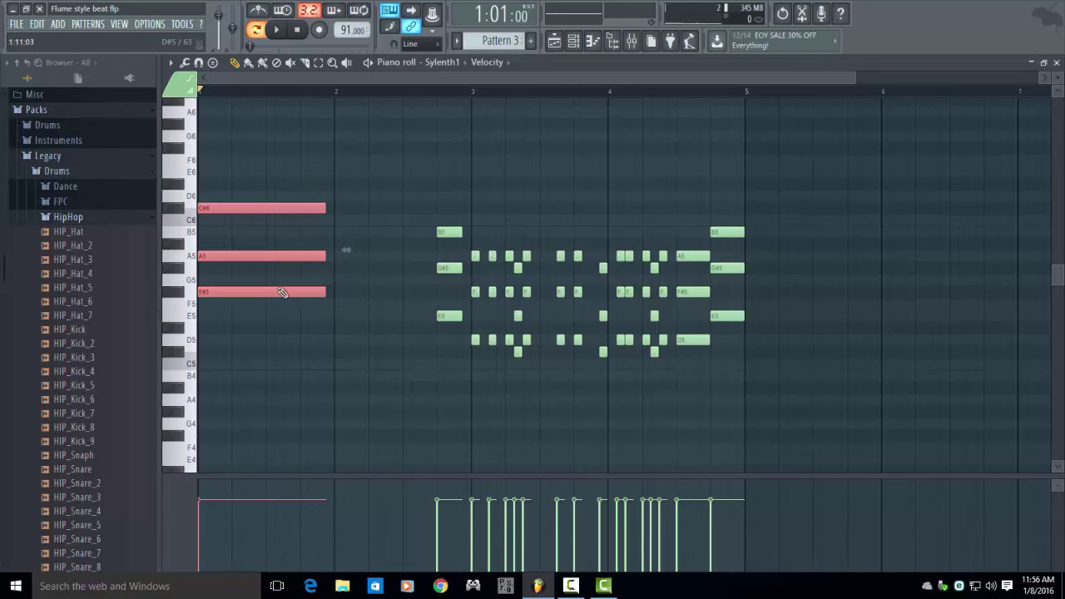
{"action": "key", "text": "ctrl+q"}
{"action": "left_click_drag", "start_coordinate": [233, 210], "coordinate": [361, 210]}
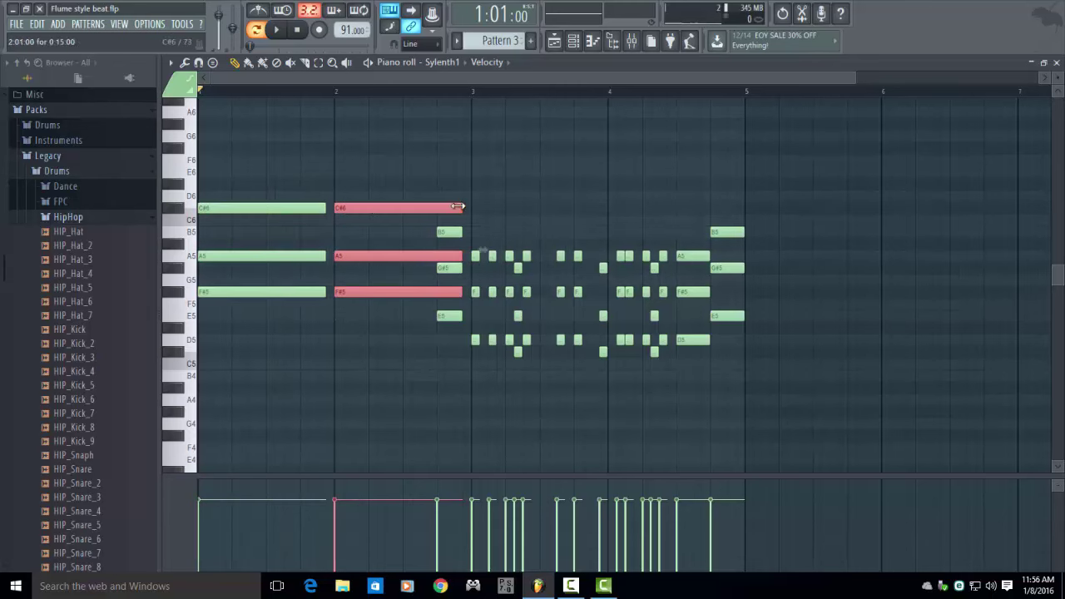
{"action": "left_click_drag", "start_coordinate": [458, 206], "coordinate": [442, 206]}
Extend the B5, G#5 and E5 chord to bar 3 and the opening chord to bar 2, closing the gaps
{"action": "key", "text": "space"}
{"action": "left_click_drag", "start_coordinate": [453, 329], "coordinate": [472, 233]}
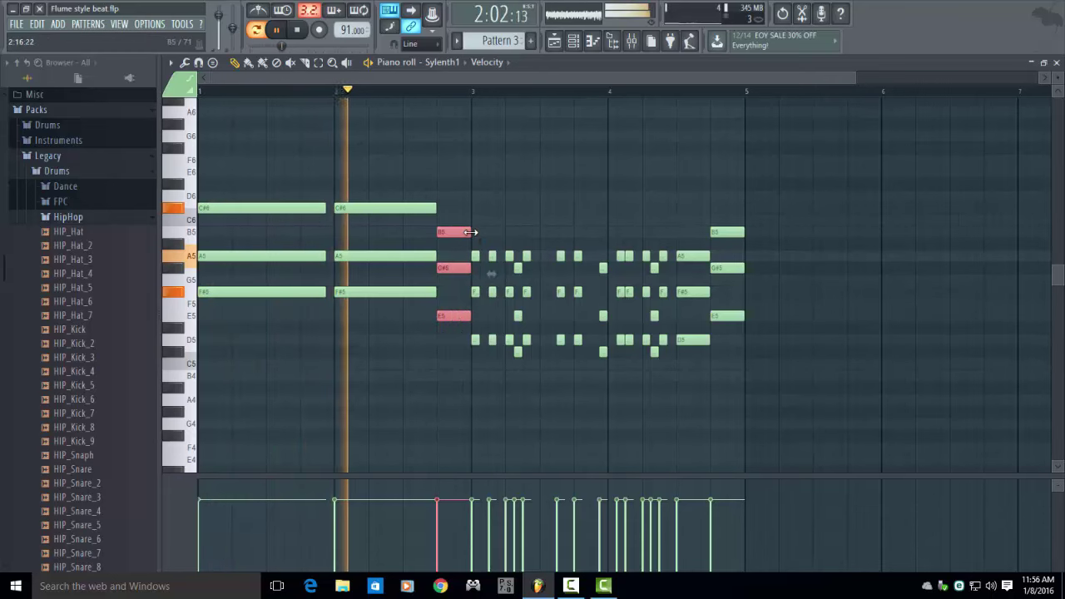
{"action": "left_click_drag", "start_coordinate": [328, 311], "coordinate": [322, 202]}
{"action": "left_click_drag", "start_coordinate": [325, 291], "coordinate": [334, 291]}
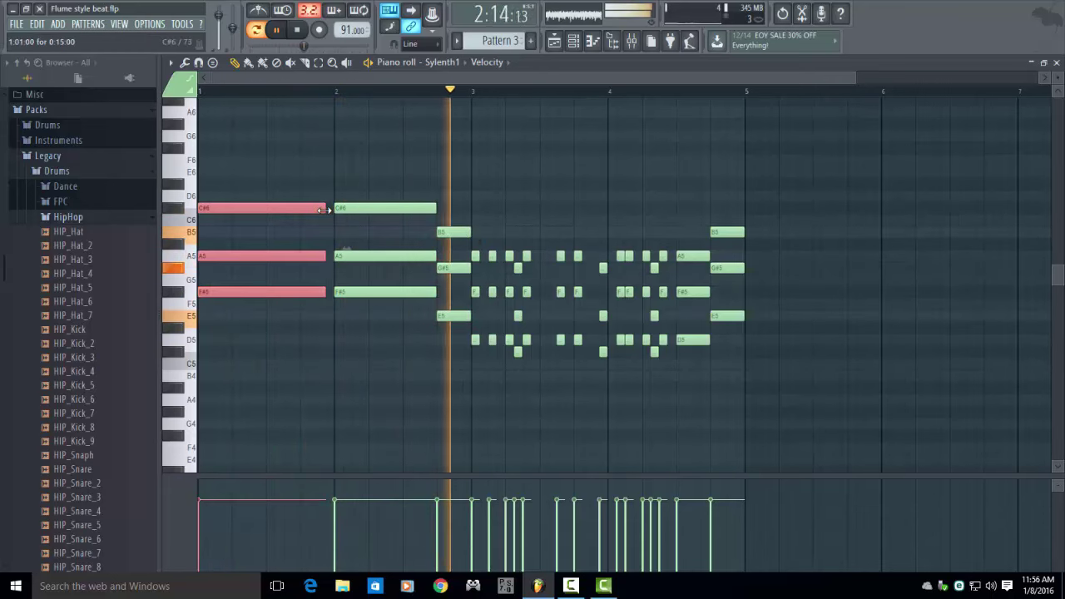
{"action": "key", "text": "space"}
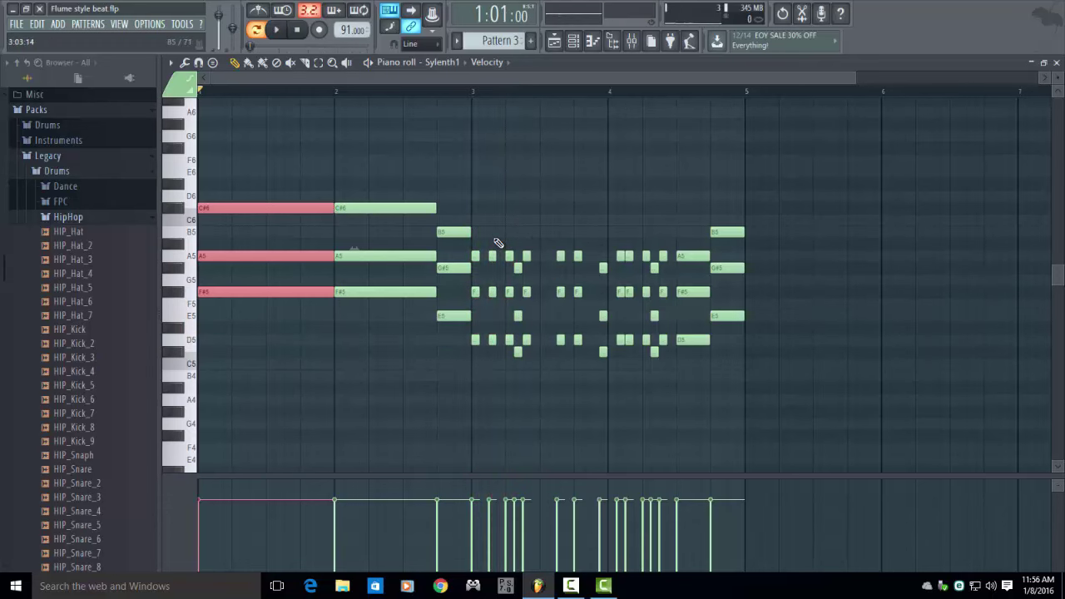
Delete the short notes following the first chord of bar 3 and extend that A5, F#5 and D5 chord to bar 4
{"action": "left_click_drag", "start_coordinate": [496, 243], "coordinate": [667, 384]}
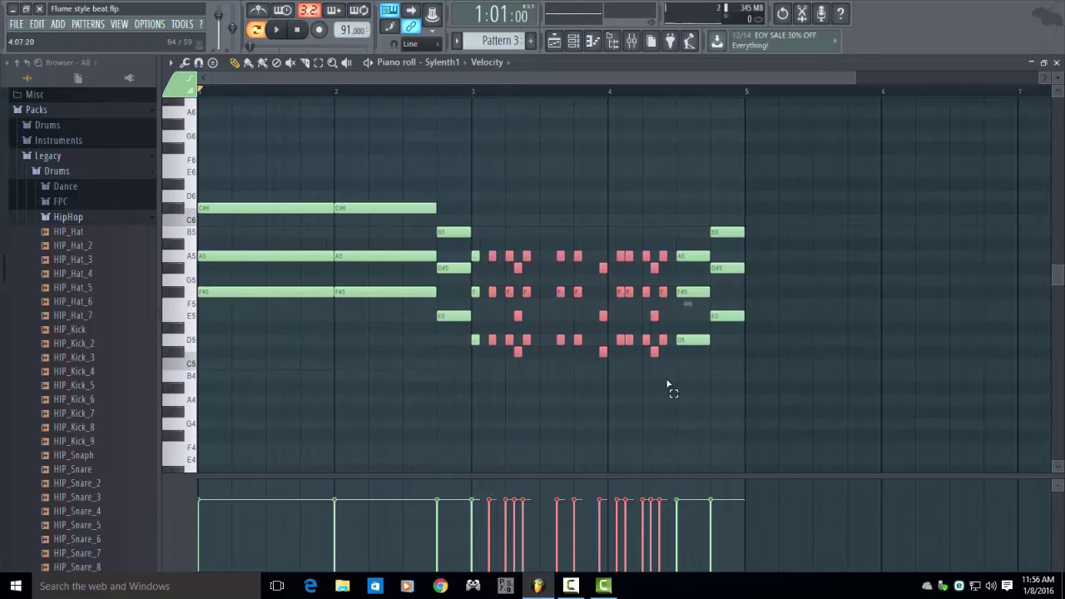
{"action": "key", "text": "Delete"}
{"action": "left_click_drag", "start_coordinate": [502, 362], "coordinate": [625, 258]}
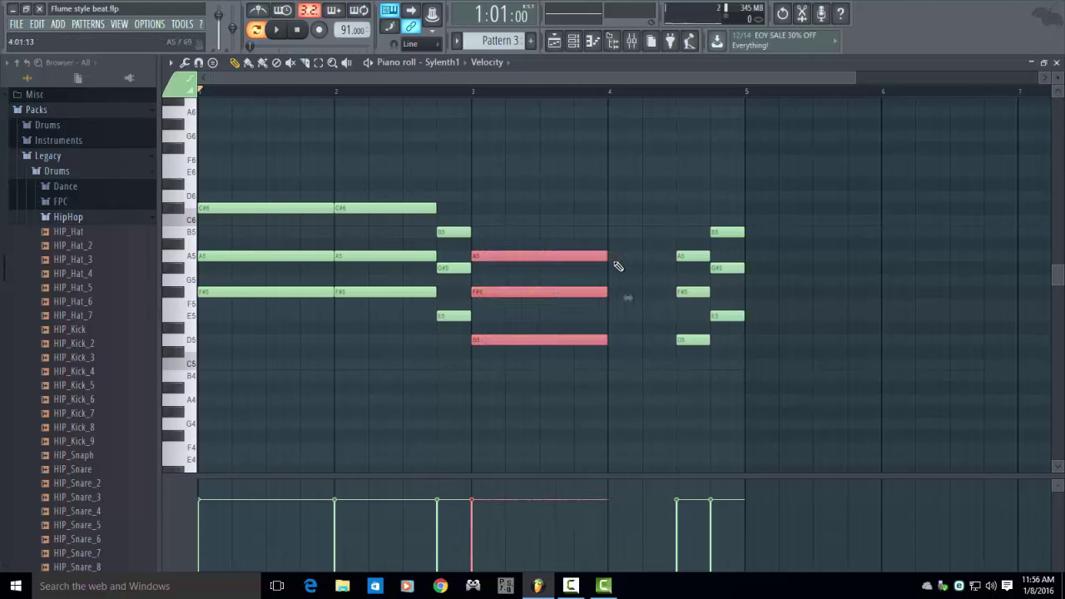
Copy the A5, F#5 and D5 chord to bar 4, trim it to meet the next chord, and play back the result
{"action": "key", "text": "ctrl+v"}
{"action": "left_click_drag", "start_coordinate": [239, 260], "coordinate": [649, 257]}
{"action": "left_click_drag", "start_coordinate": [741, 259], "coordinate": [675, 259]}
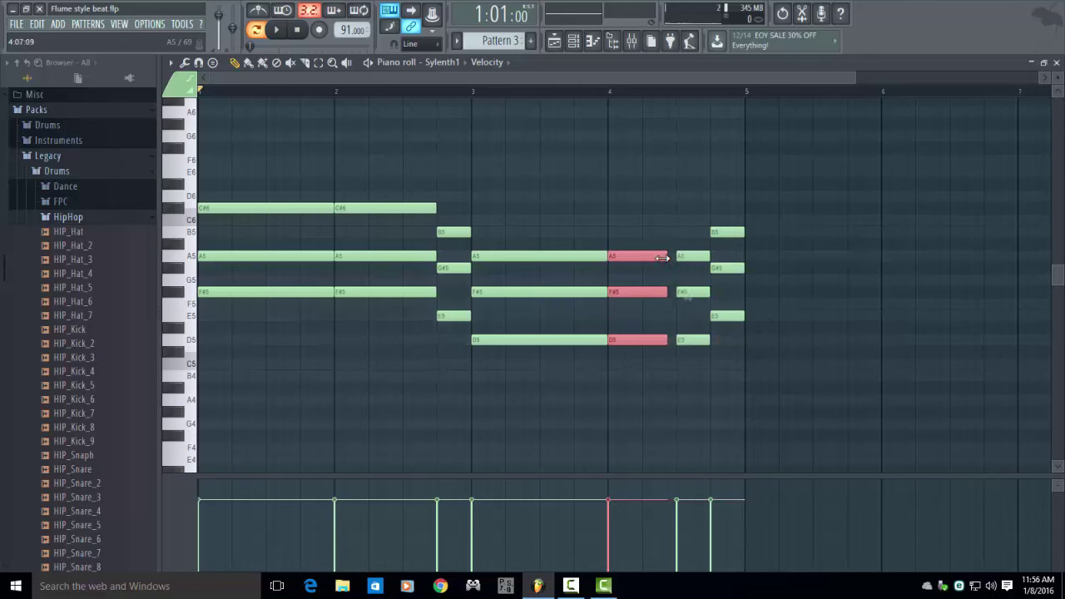
{"action": "key", "text": "space"}
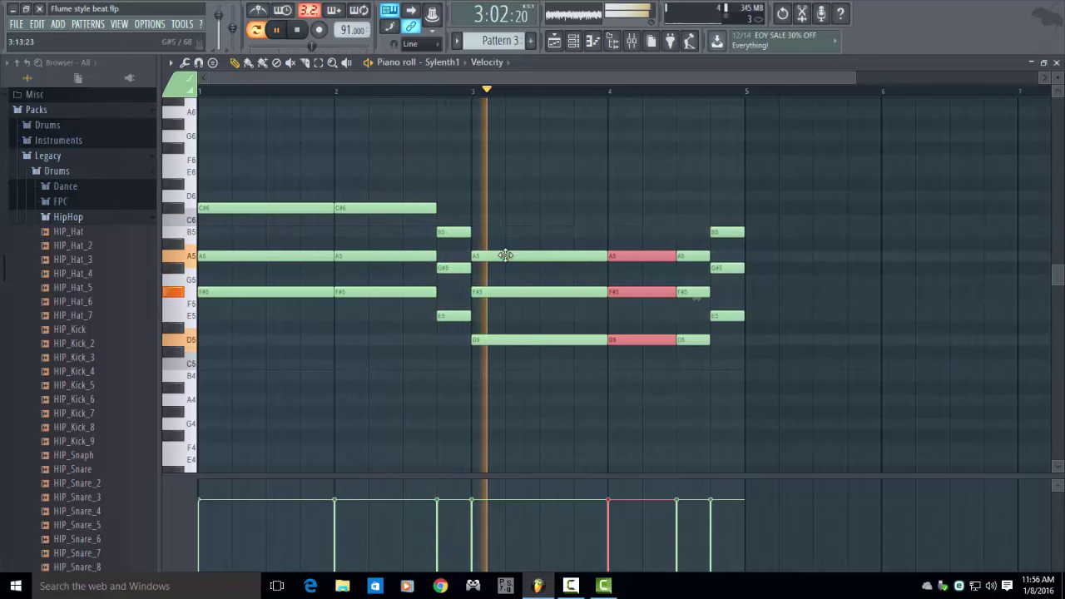
{"action": "key", "text": "F7"}
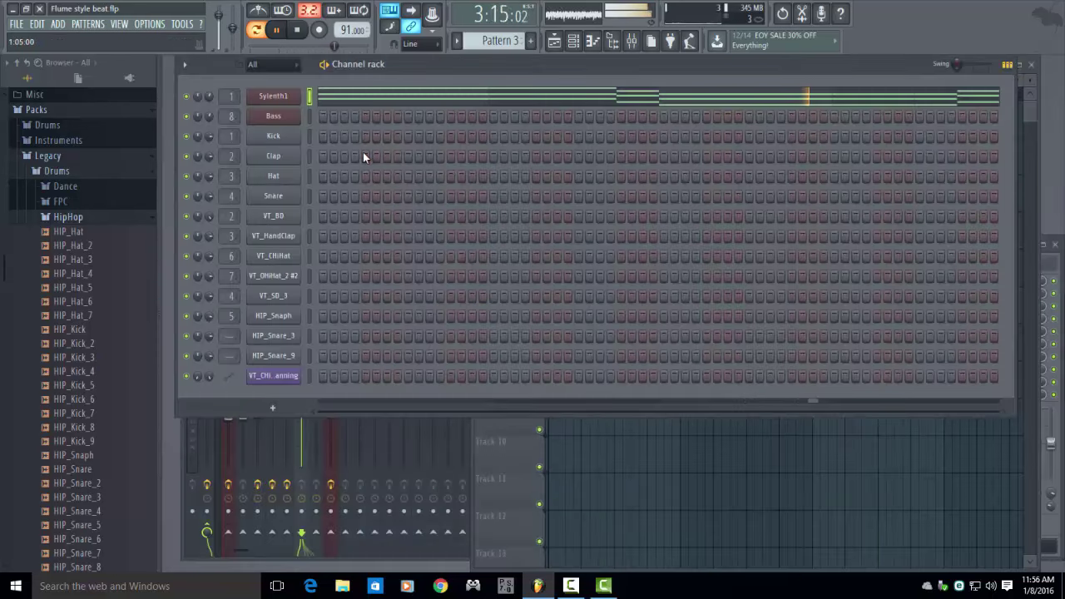
Place VT_BD hits on steps 1 and 7 and a VT_HandClap hit on step 9 of bar 1, auditioning during playback
{"action": "key", "text": "space"}
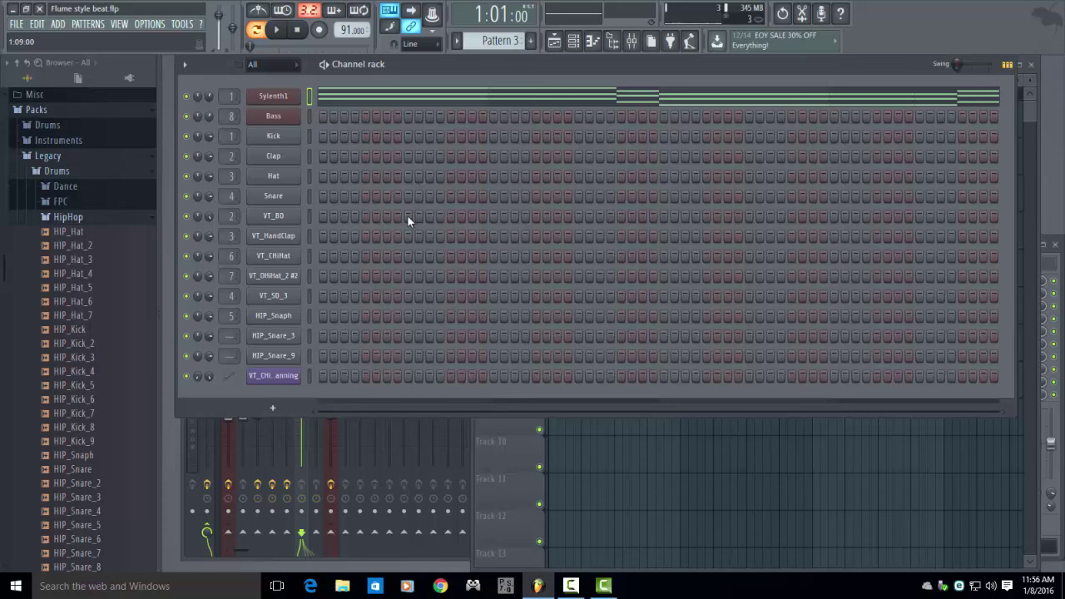
{"action": "left_click", "coordinate": [323, 216]}
{"action": "key", "text": "space"}
{"action": "key", "text": "space"}
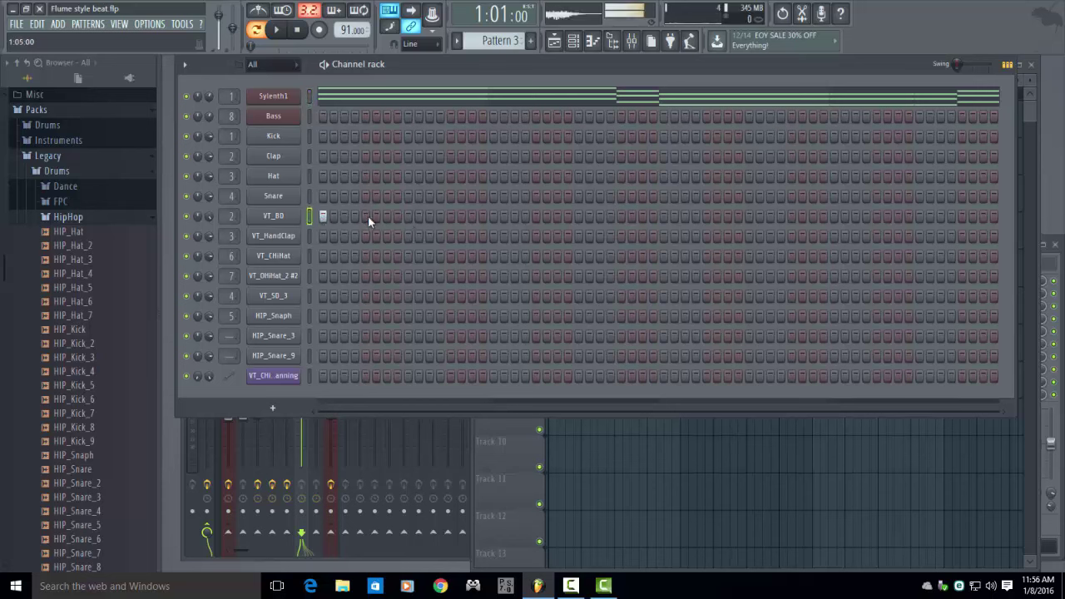
{"action": "key", "text": "space"}
{"action": "key", "text": "space"}
{"action": "left_click", "coordinate": [387, 216]}
{"action": "key", "text": "space"}
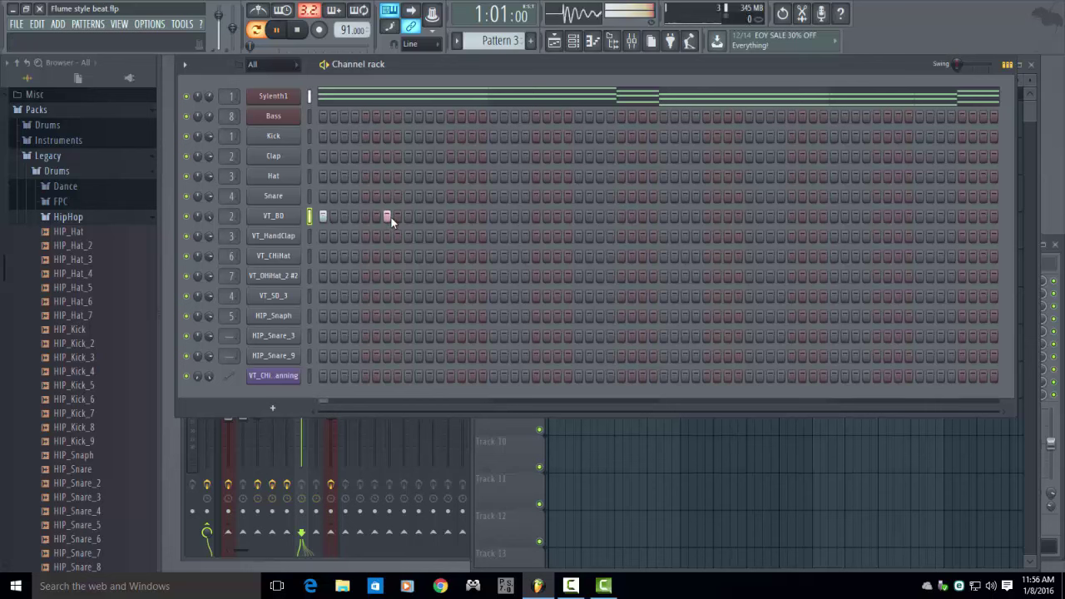
{"action": "left_click", "coordinate": [407, 237]}
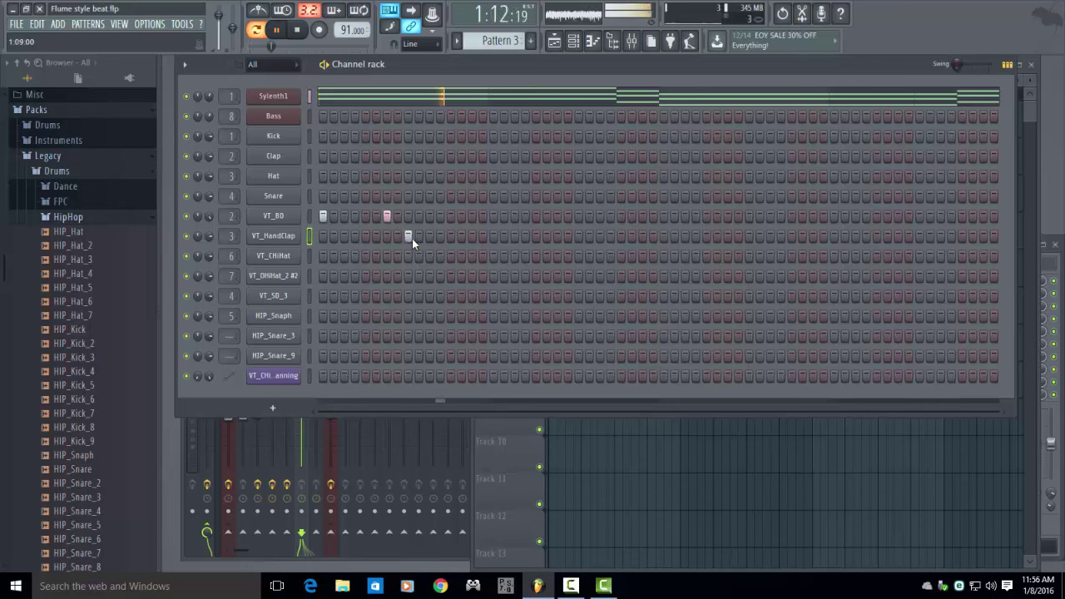
{"action": "left_click", "coordinate": [451, 216]}
{"action": "key", "text": "space"}
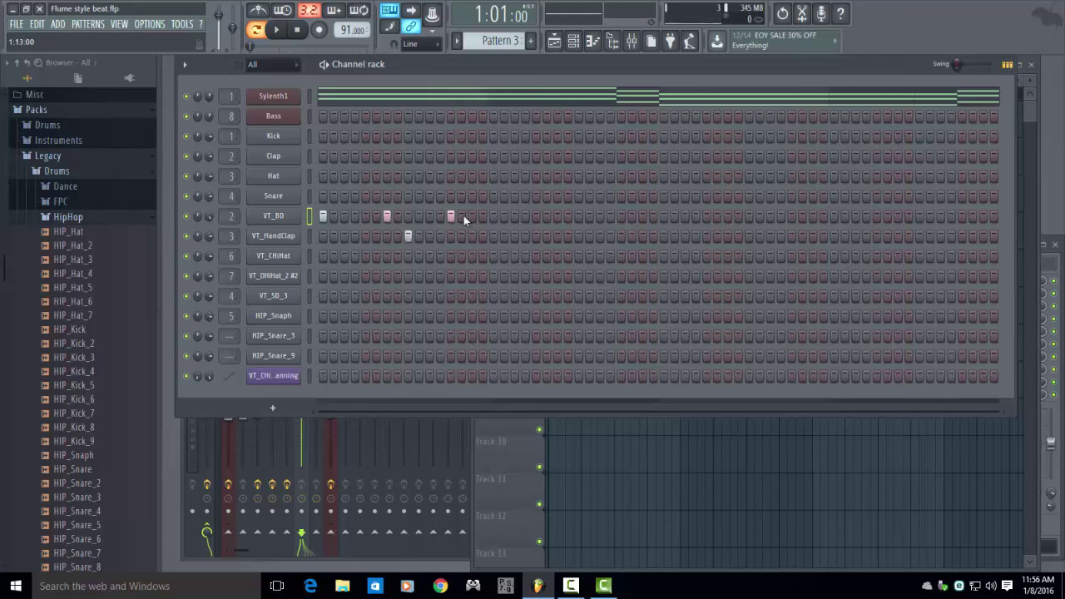
{"action": "left_click", "coordinate": [536, 238]}
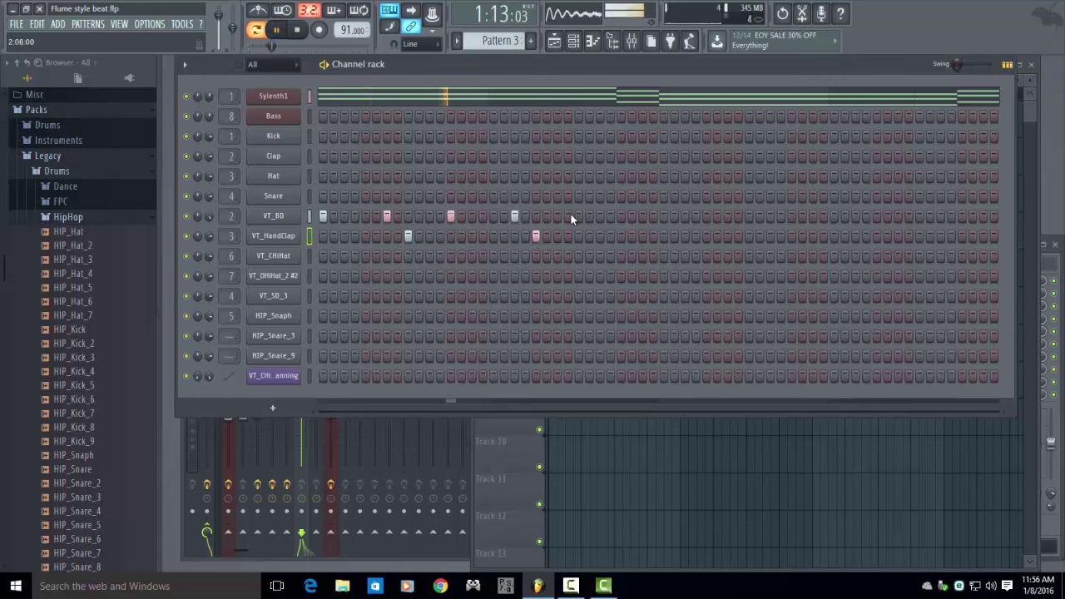
{"action": "key", "text": "space"}
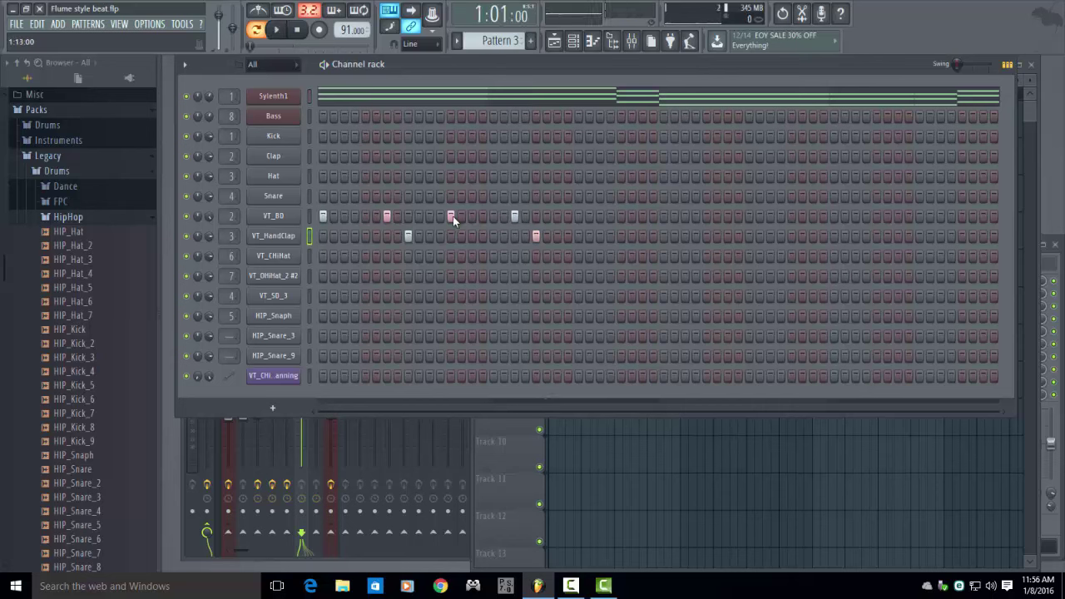
{"action": "key", "text": "space"}
{"action": "left_click", "coordinate": [453, 215]}
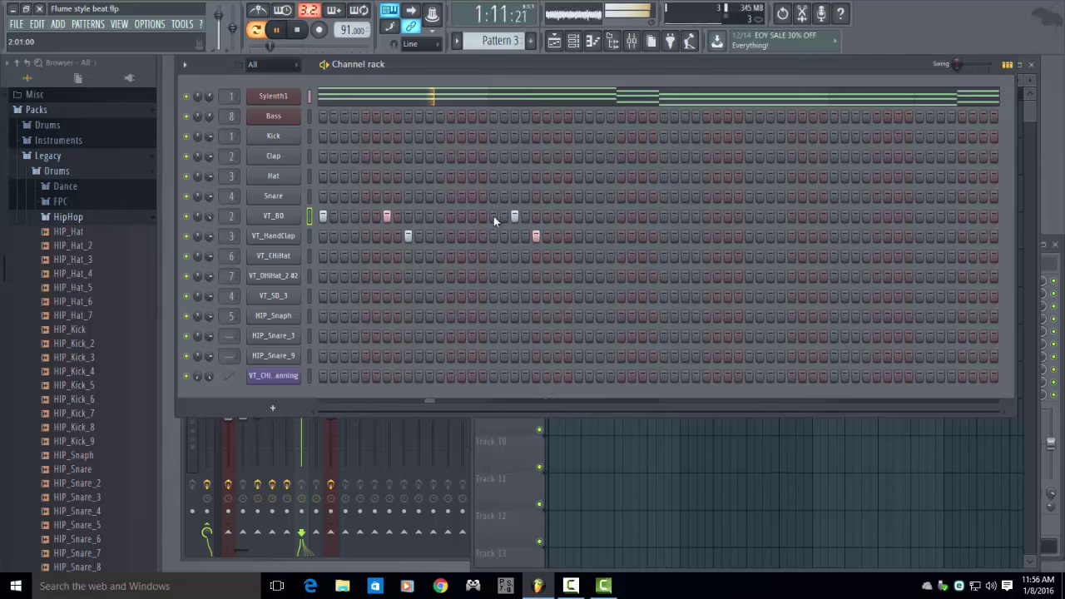
{"action": "left_click", "coordinate": [541, 234]}
Place VT_BD hits on steps 1 and 7 and a VT_HandClap hit on step 9 of bar 2
{"action": "left_click", "coordinate": [559, 217]}
{"action": "key", "text": "space"}
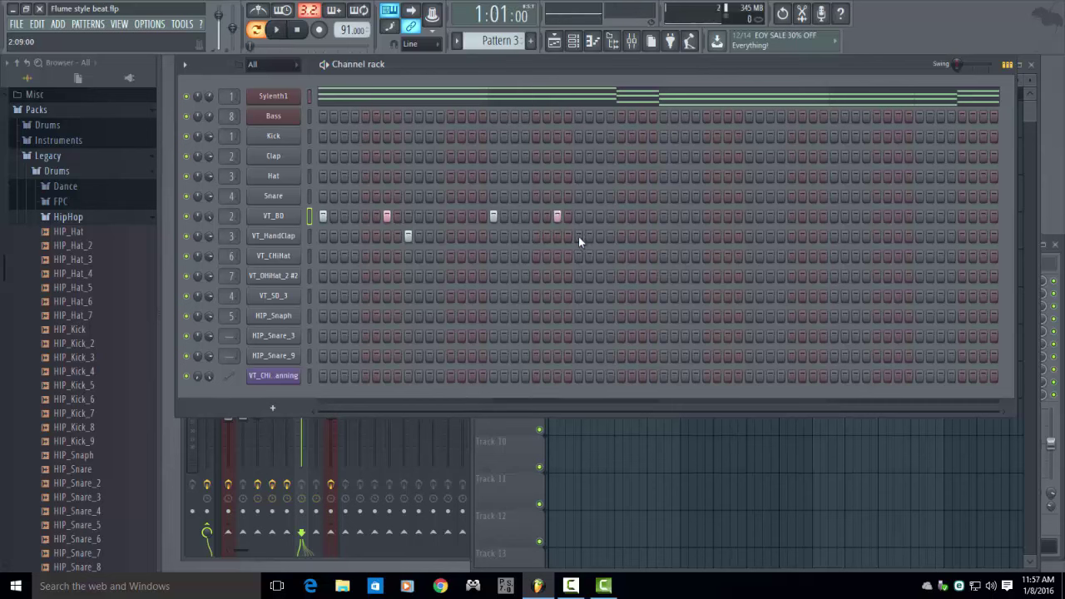
{"action": "key", "text": "space"}
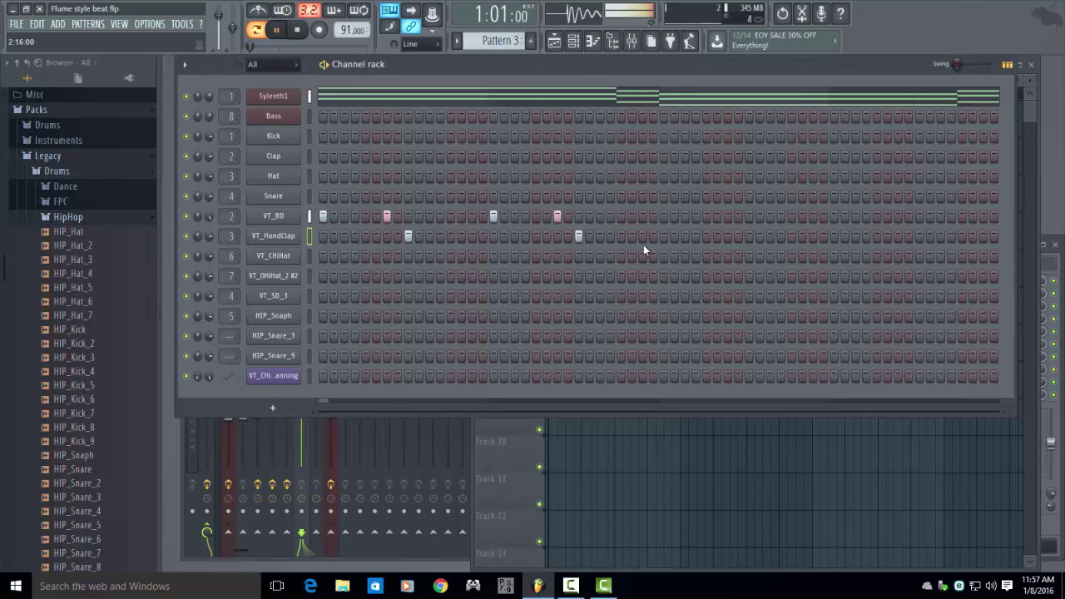
Check the Fruity Reeverb 2 on the VT_HandClap mixer track and add Fruity parametric EQ 2 in its slot 5
{"action": "left_click", "coordinate": [183, 426]}
{"action": "key", "text": "space"}
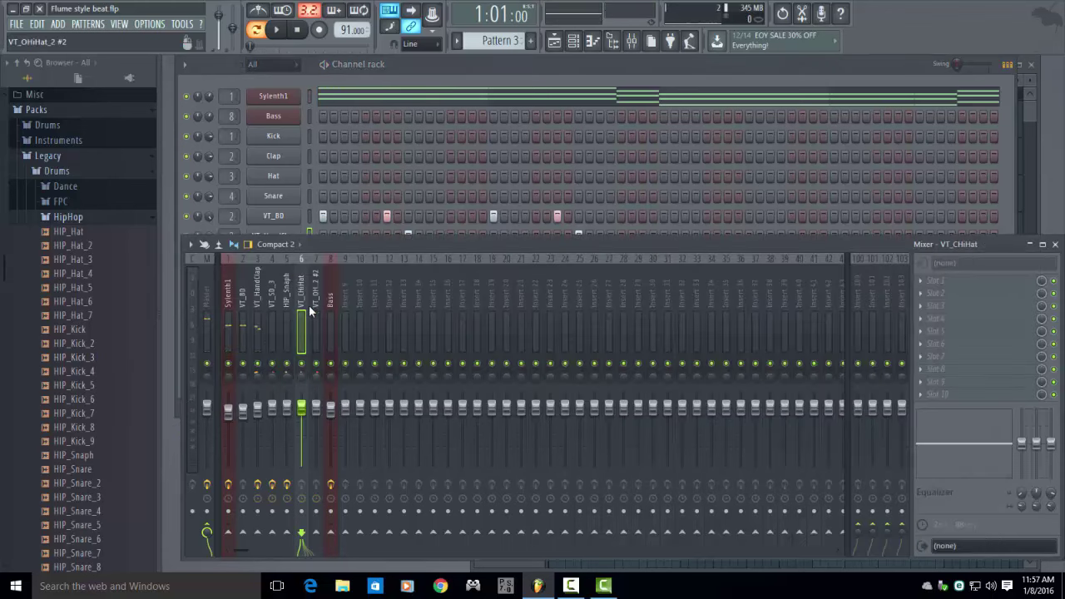
{"action": "key", "text": "space"}
{"action": "left_click", "coordinate": [257, 329]}
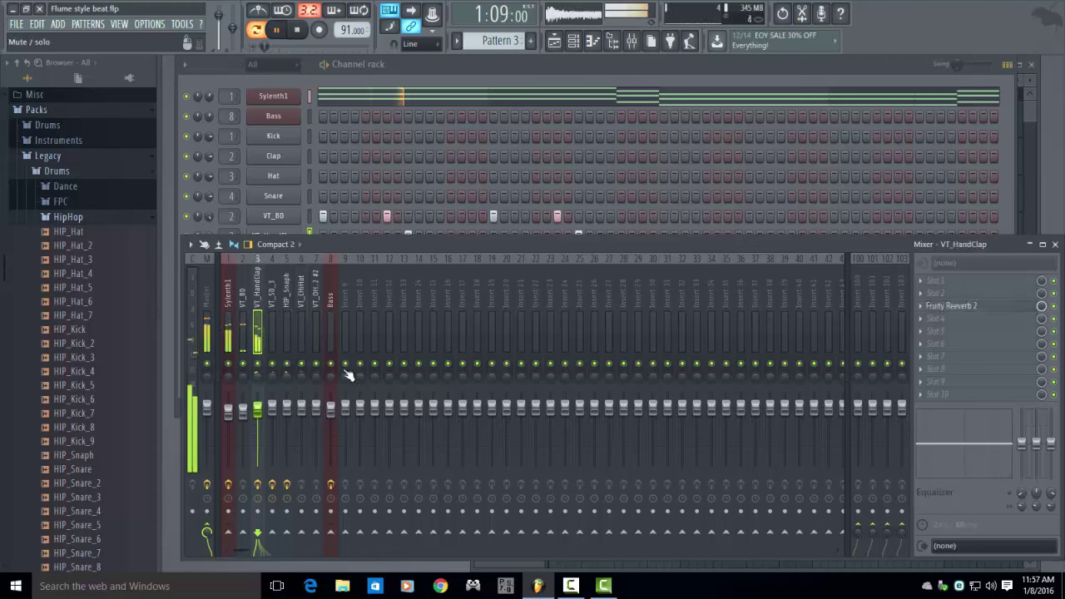
{"action": "left_click", "coordinate": [953, 306]}
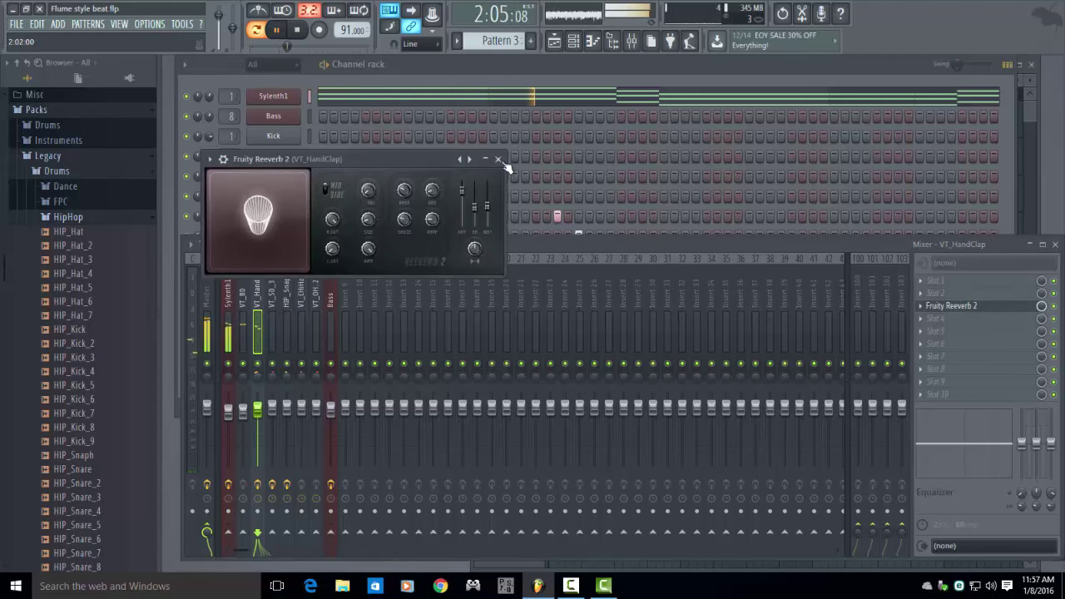
{"action": "left_click", "coordinate": [502, 156]}
{"action": "left_click", "coordinate": [938, 331]}
{"action": "mouse_move", "coordinate": [908, 344]}
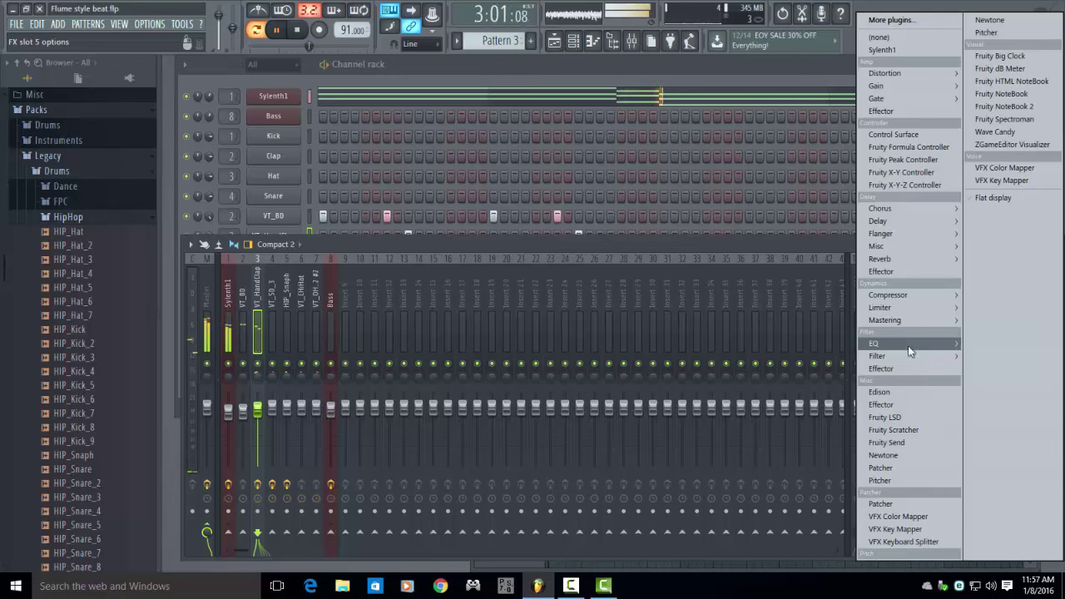
{"action": "left_click", "coordinate": [997, 370]}
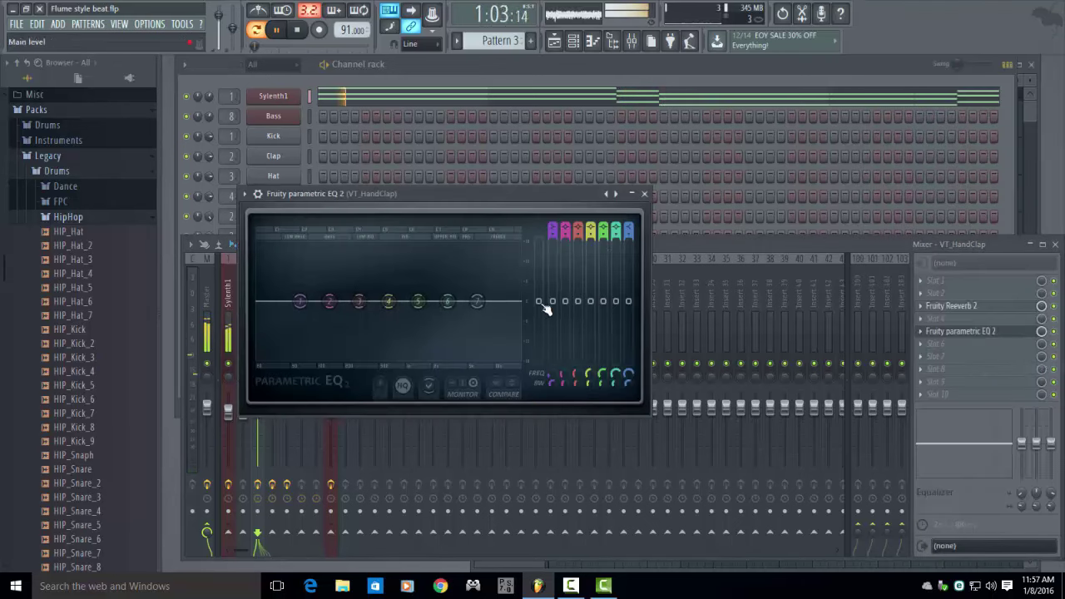
Raise the main level of the VT_HandClap equalizer slightly and return to the channel rack
{"action": "left_click_drag", "start_coordinate": [544, 309], "coordinate": [539, 282]}
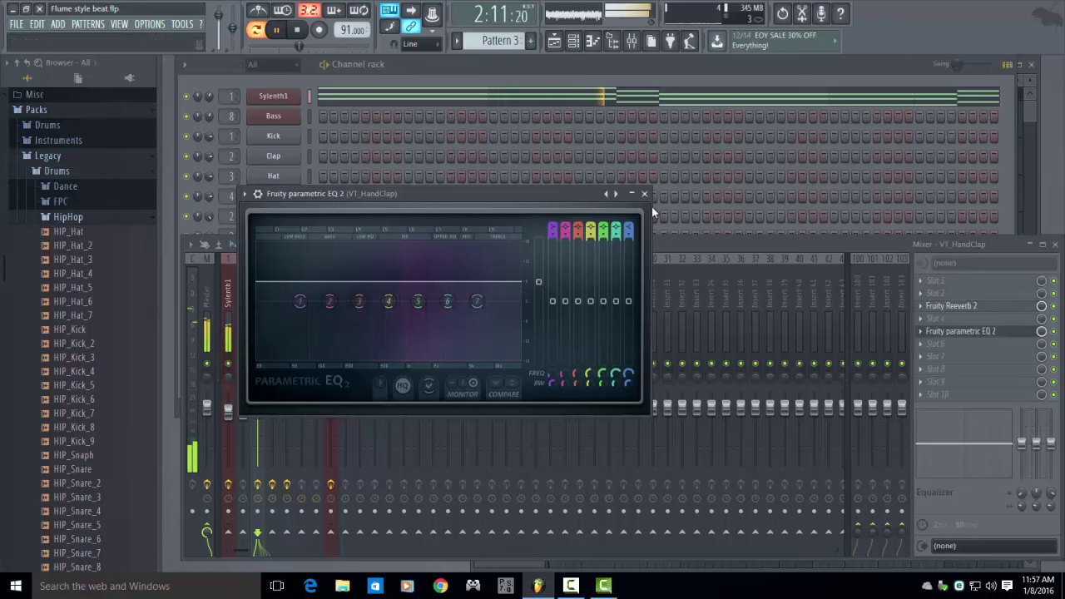
{"action": "left_click_drag", "start_coordinate": [538, 285], "coordinate": [542, 285]}
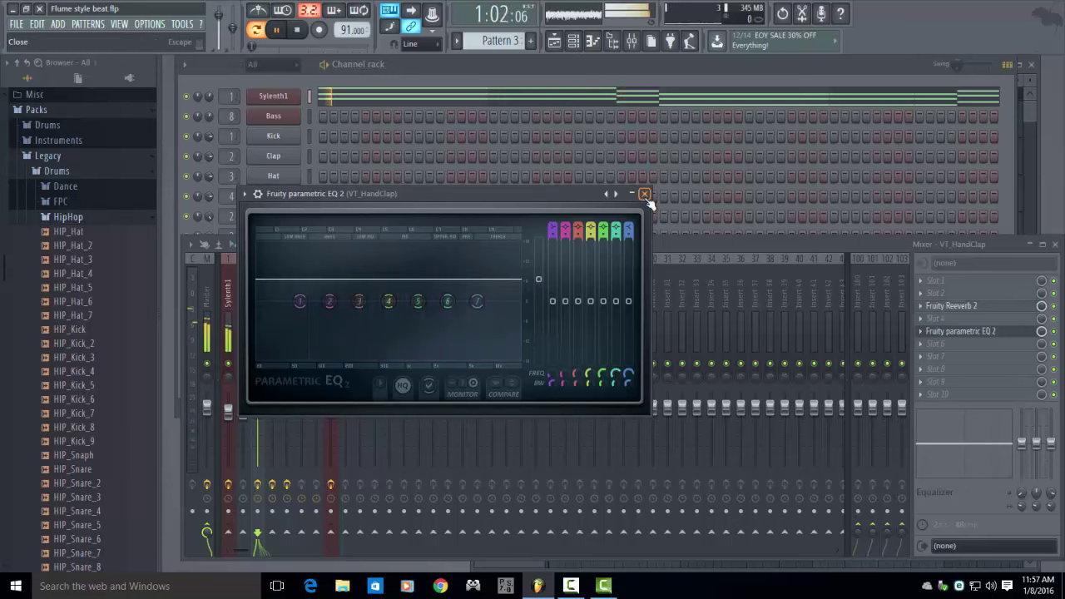
{"action": "left_click", "coordinate": [644, 193]}
{"action": "left_click", "coordinate": [600, 69]}
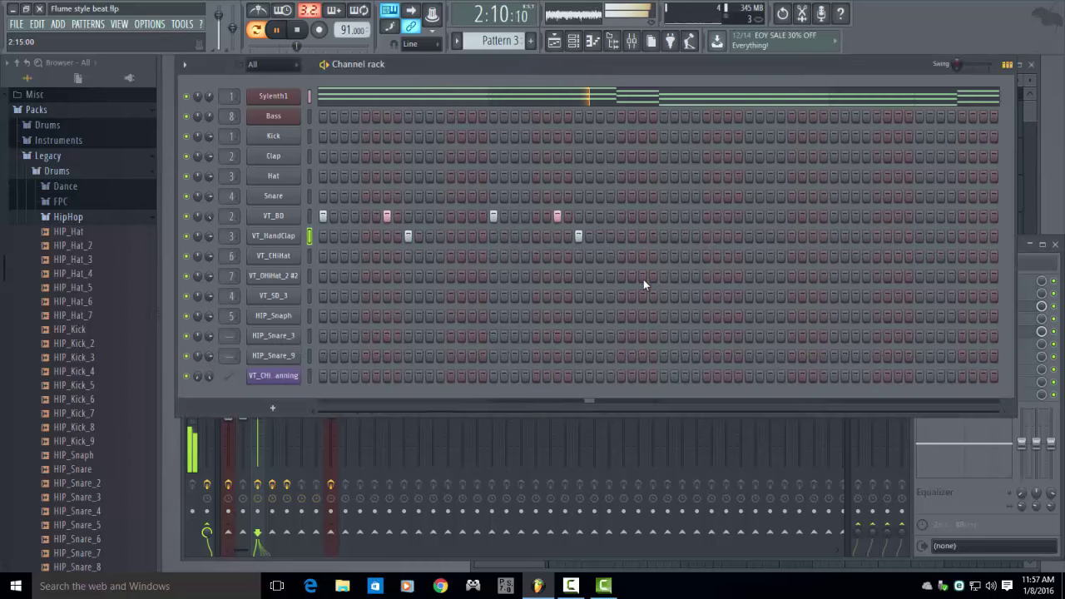
Place a HIP_Snaph hit on step 13 of bar 2 while listening to the pattern from the start
{"action": "key", "text": "space"}
{"action": "key", "text": "space"}
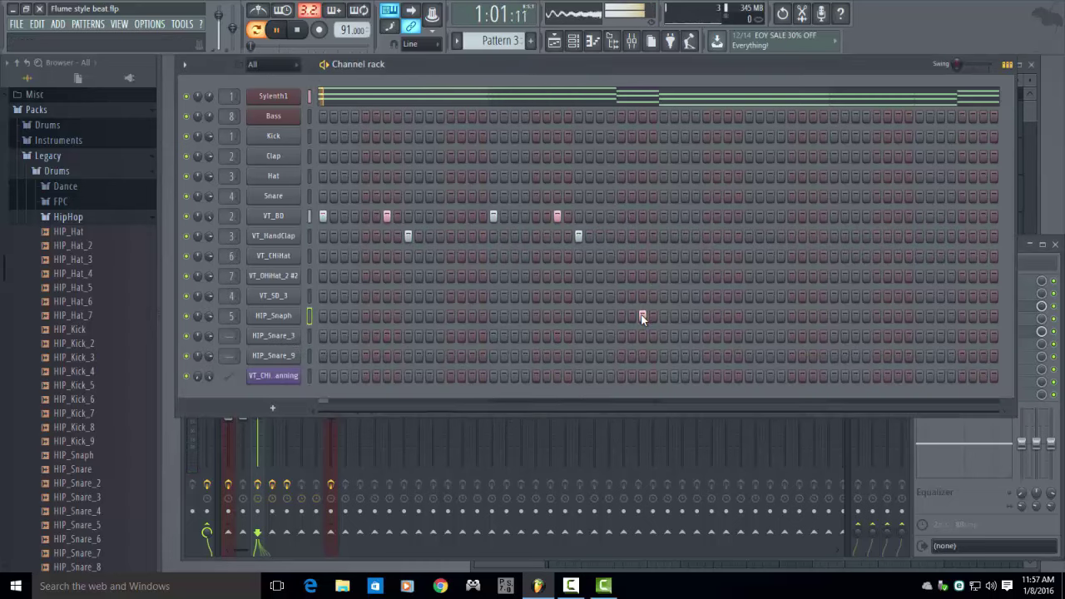
{"action": "left_click", "coordinate": [641, 315]}
{"action": "left_click", "coordinate": [620, 316]}
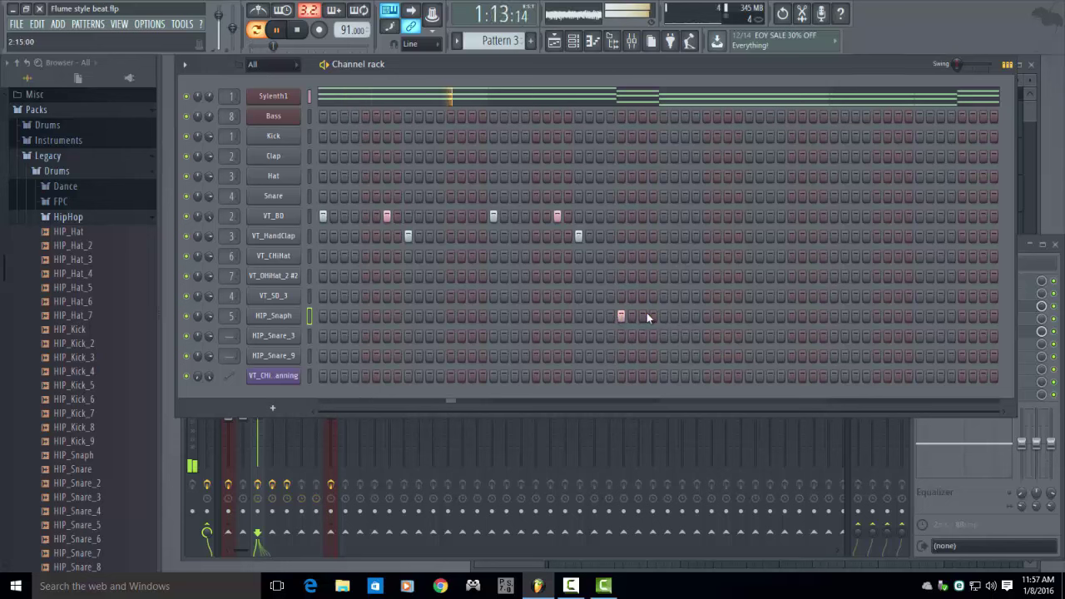
{"action": "left_click", "coordinate": [644, 314]}
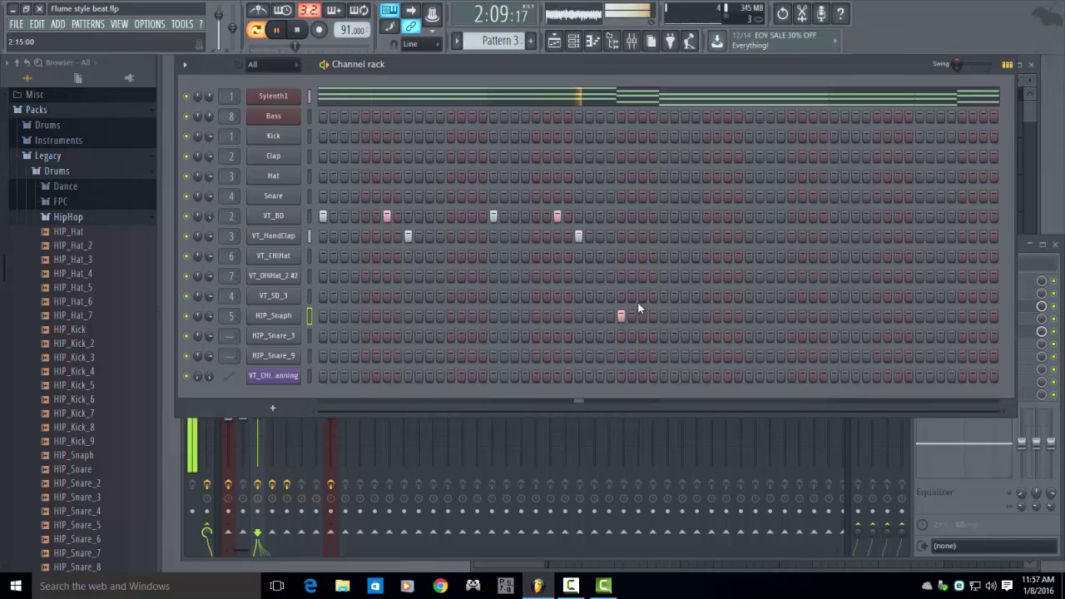
Add VT_BD hits on steps 1 and 7 and a VT_HandClap hit on step 9 of bar 3, checking by playback
{"action": "key", "text": "space"}
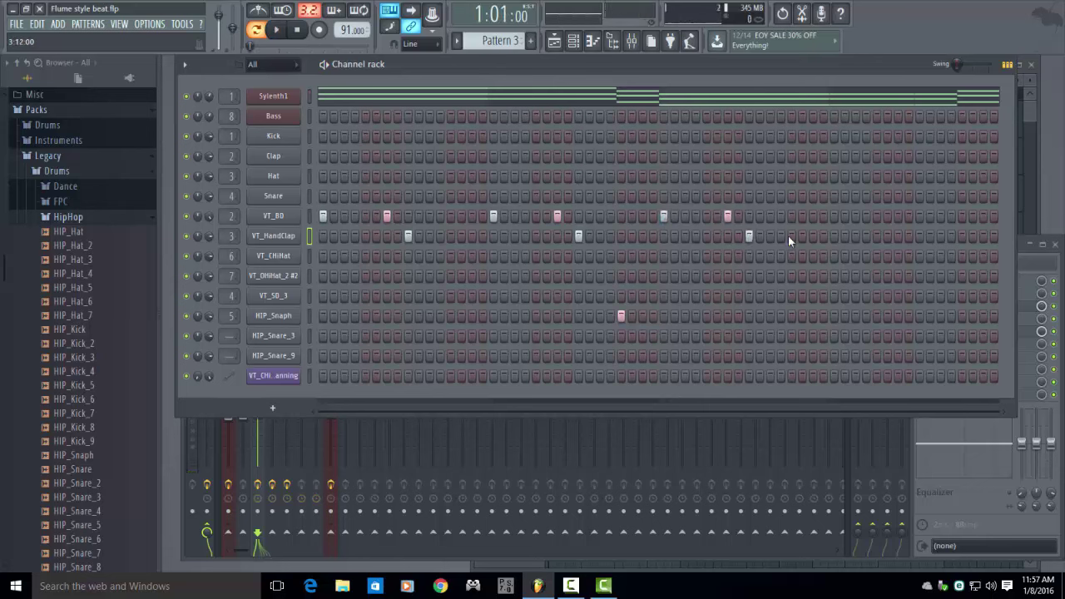
{"action": "key", "text": "space"}
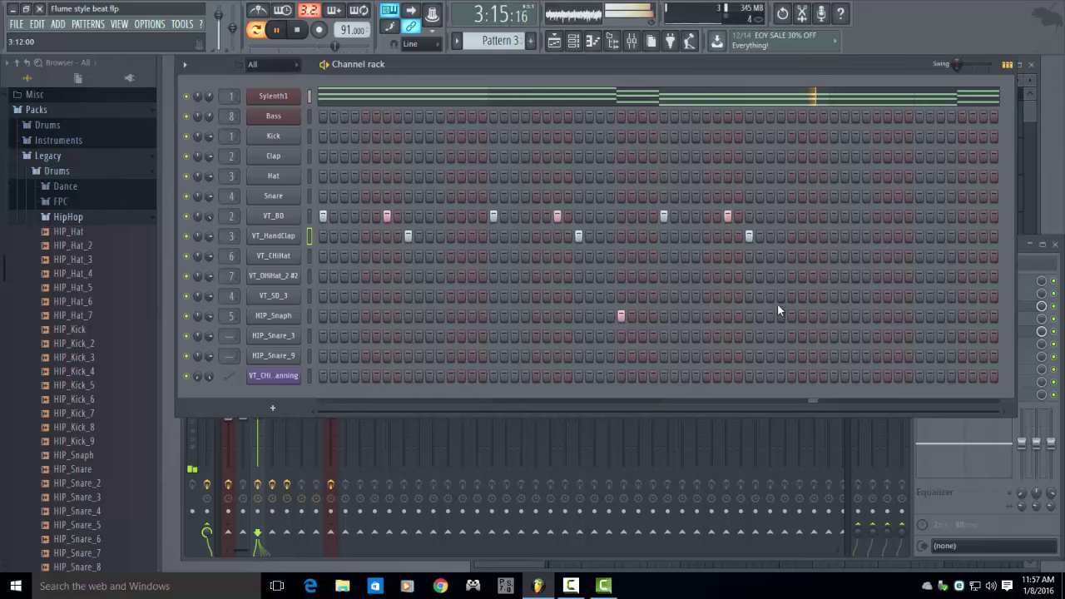
{"action": "key", "text": "space"}
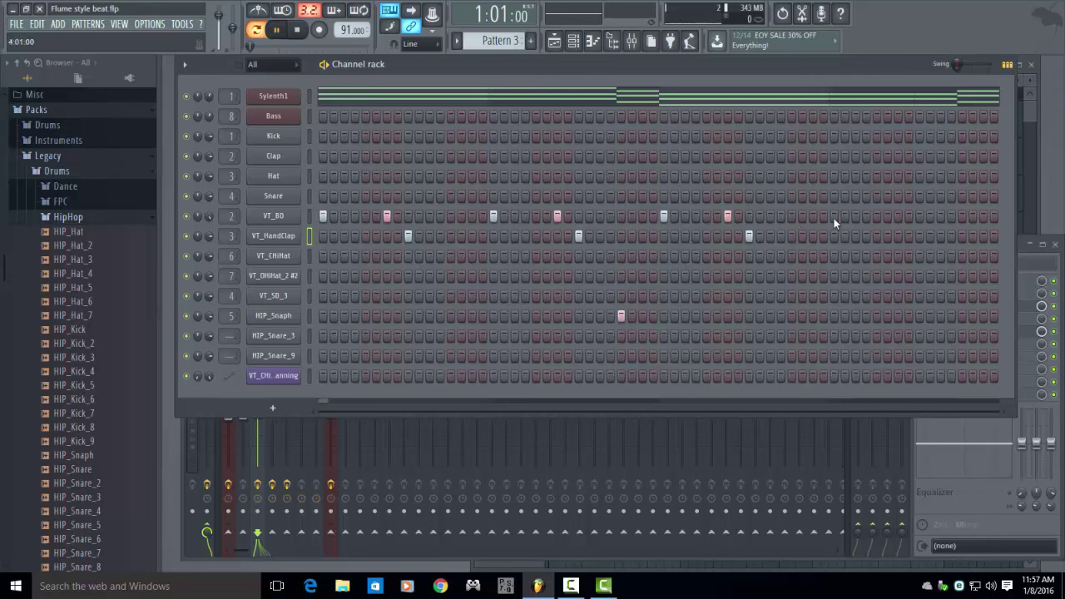
Place VT_BD hits on steps 2 and 7 of bar 4, comparing their timing with the Sylenth1 chords in the piano roll
{"action": "left_click", "coordinate": [834, 217]}
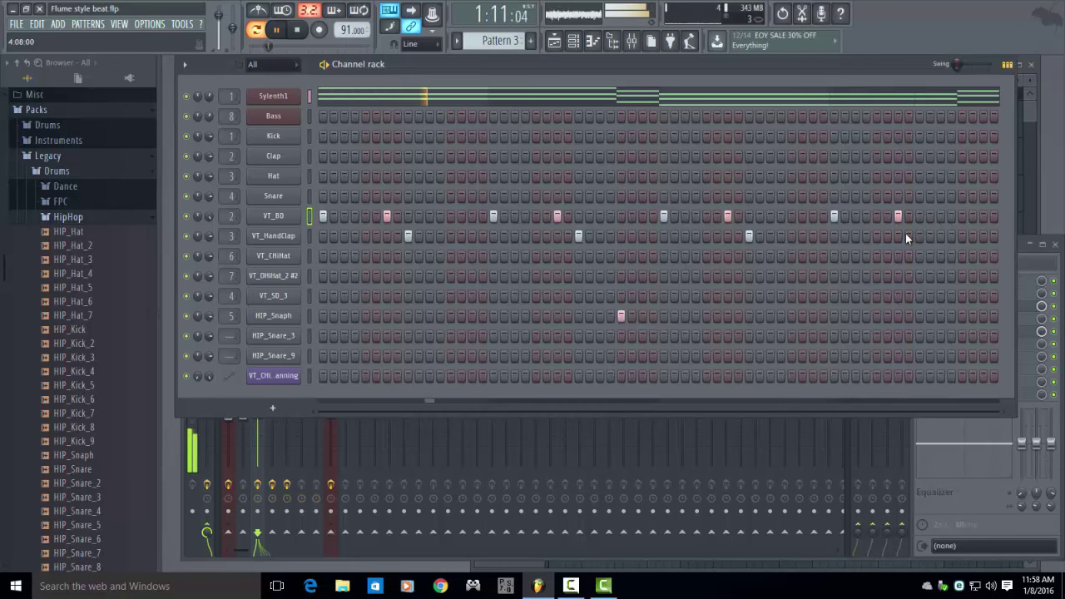
{"action": "scroll", "coordinate": [725, 121], "scroll_direction": "down", "scroll_amount": 2}
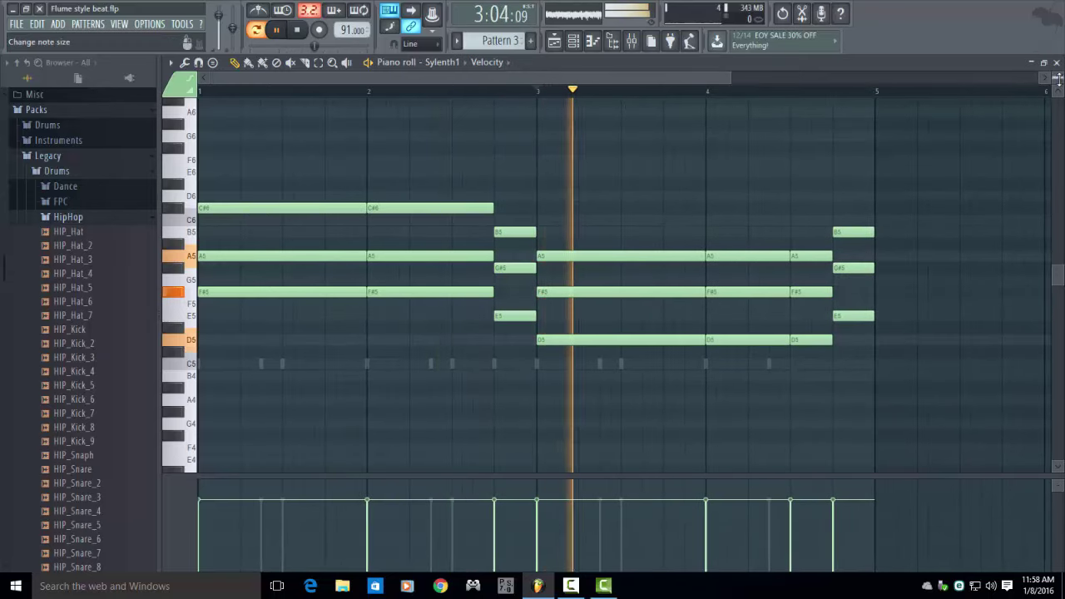
{"action": "key", "text": "F6"}
{"action": "key", "text": "F9"}
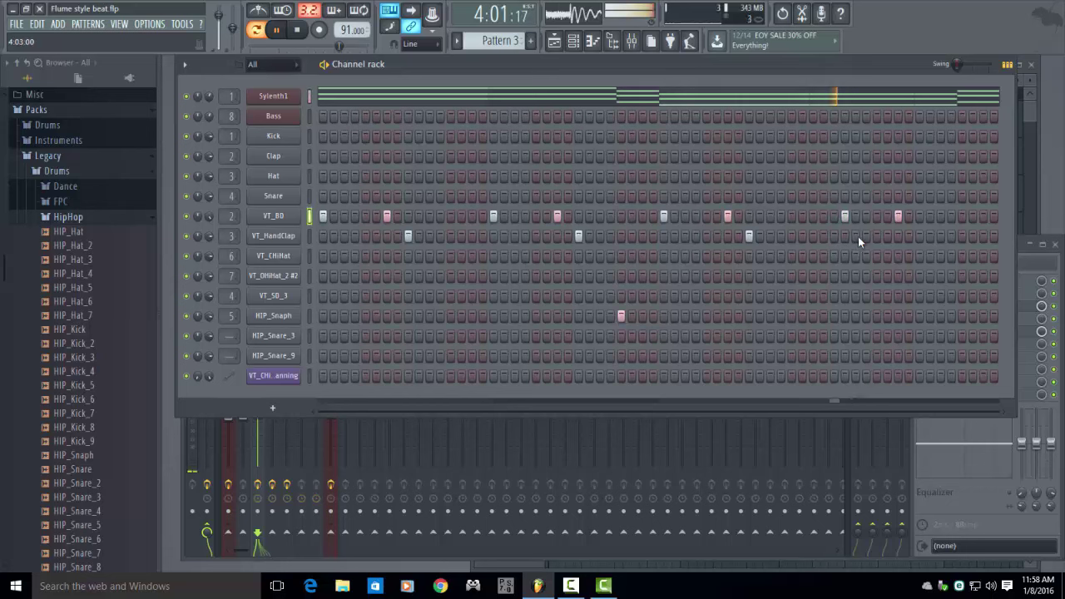
Move the bar 4 VT_BD hits to steps 3 and 6, add VT_HandClap on step 9 and HIP_Snaph on step 13, checking with the metronome
{"action": "left_click", "coordinate": [887, 217]}
{"action": "key", "text": "space"}
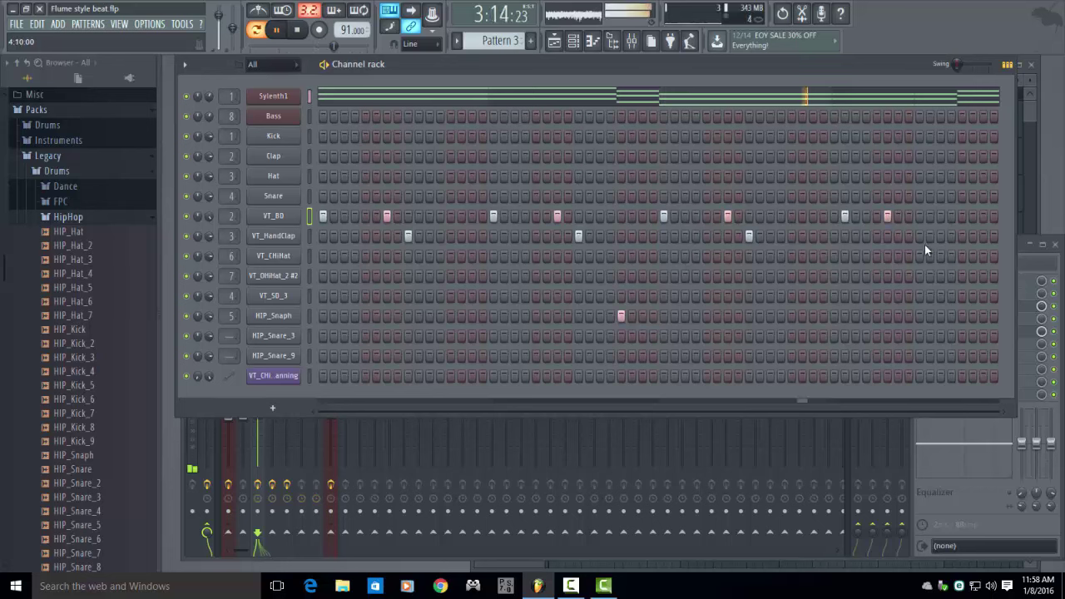
{"action": "key", "text": "space"}
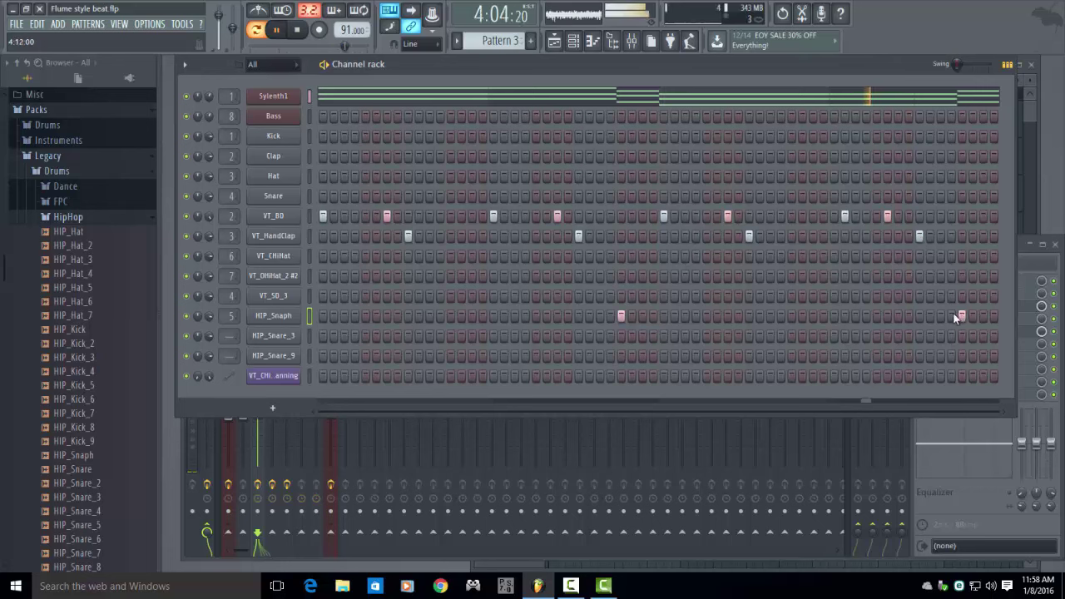
{"action": "key", "text": "space"}
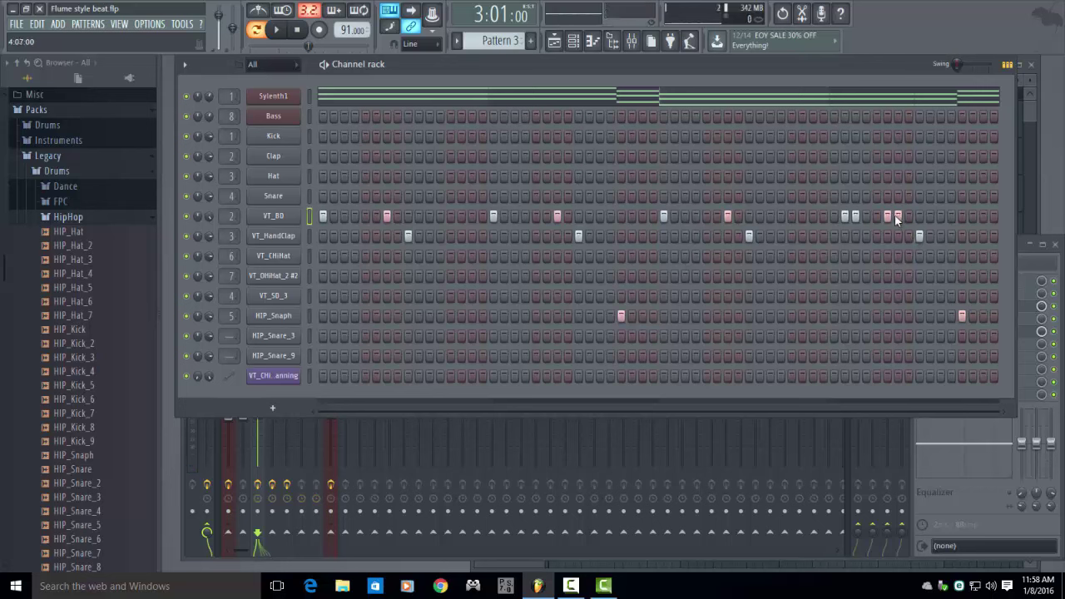
{"action": "left_click", "coordinate": [258, 11]}
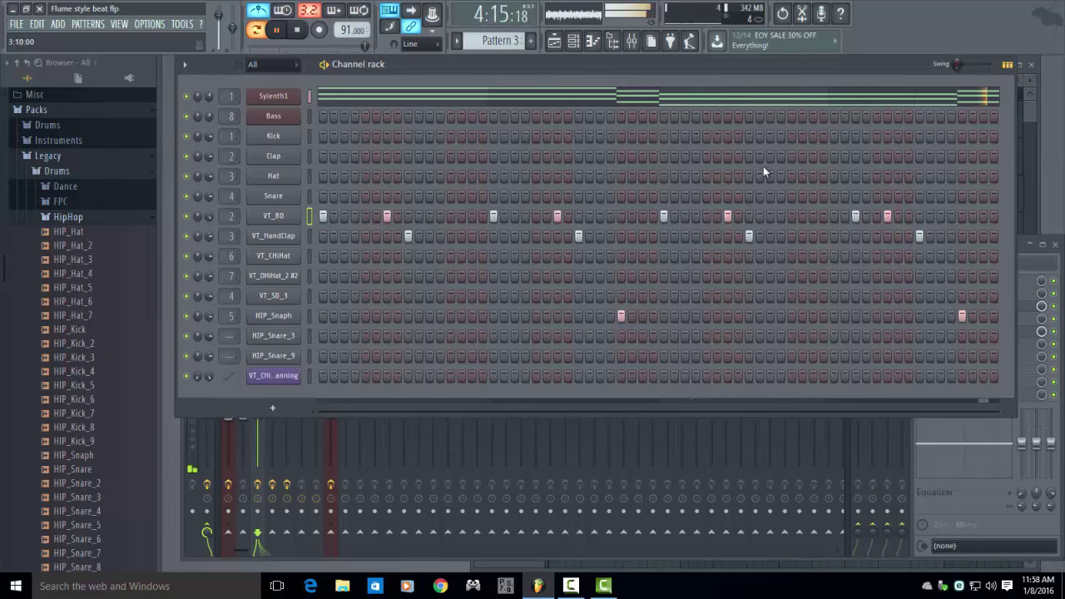
Layer HIP_Snare_3 hits on step 13 of bars 2 and 4, bring up the mixer and stop playback
{"action": "left_click", "coordinate": [620, 335]}
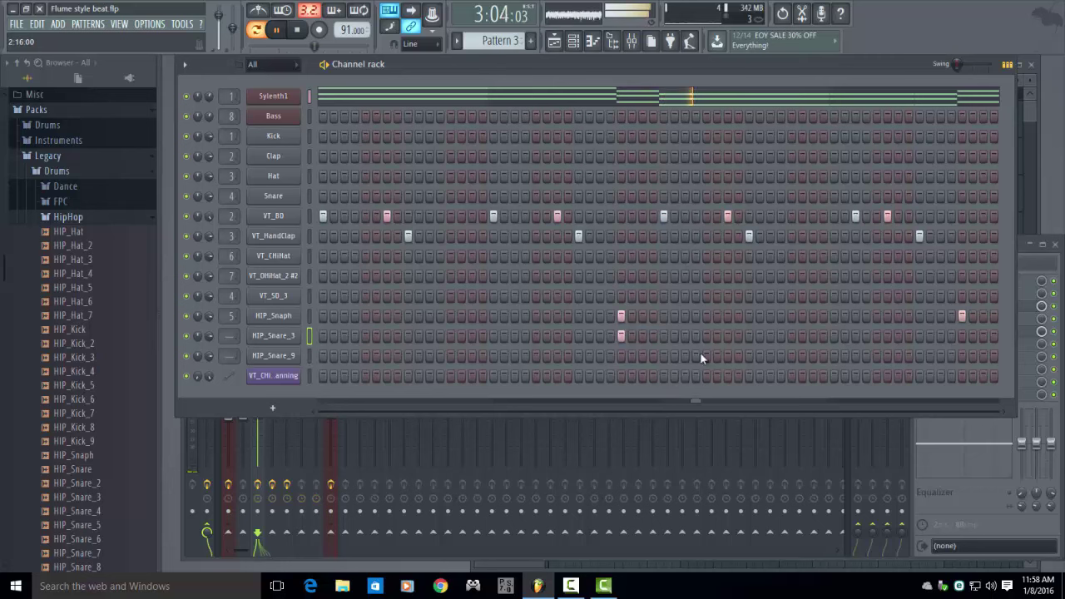
{"action": "left_click", "coordinate": [962, 336]}
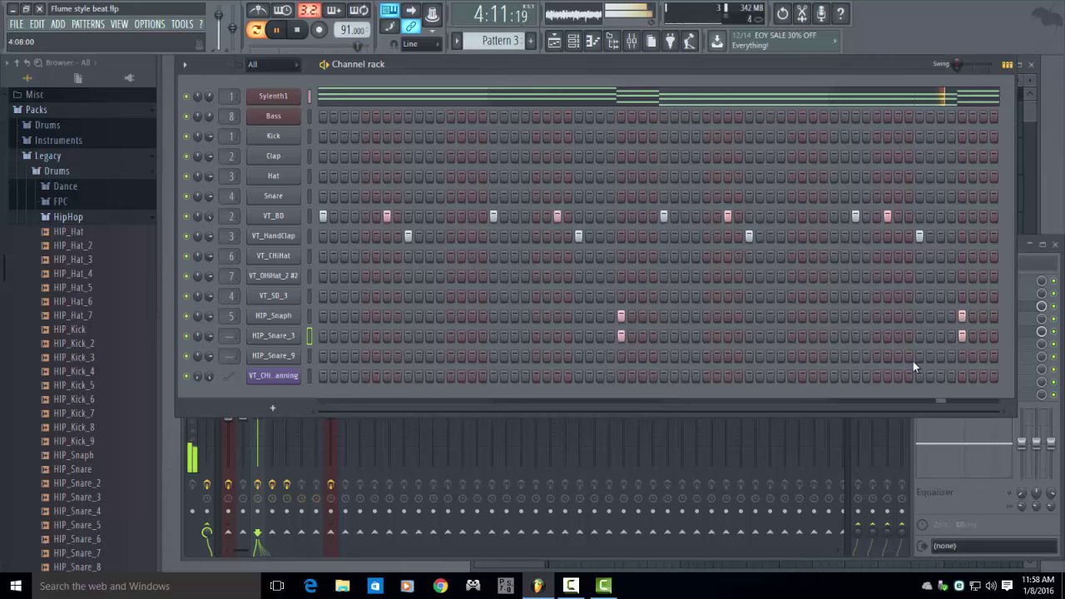
{"action": "left_click", "coordinate": [193, 433]}
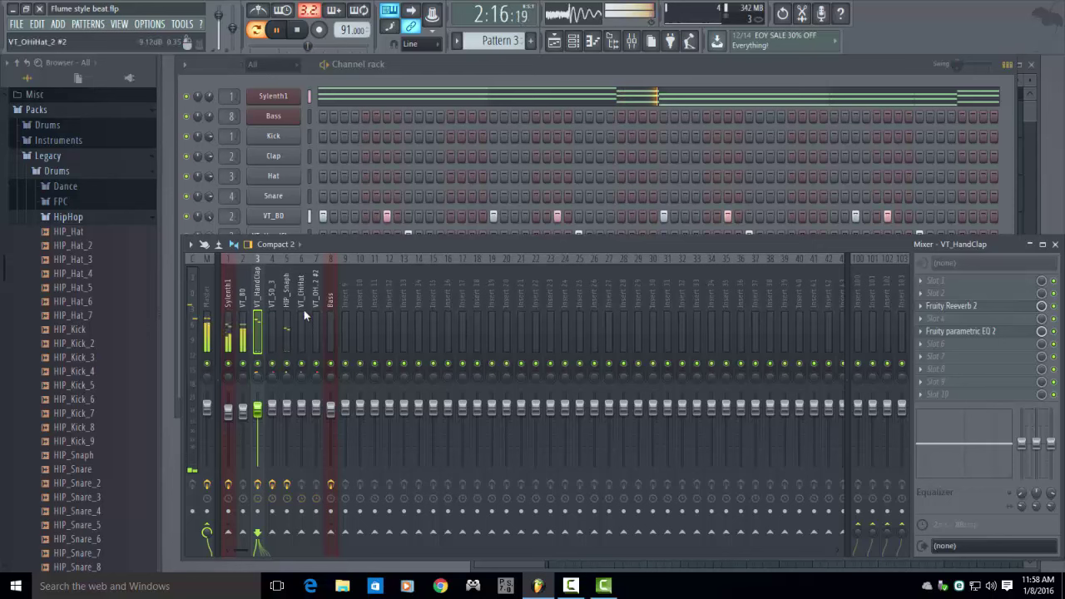
{"action": "key", "text": "space"}
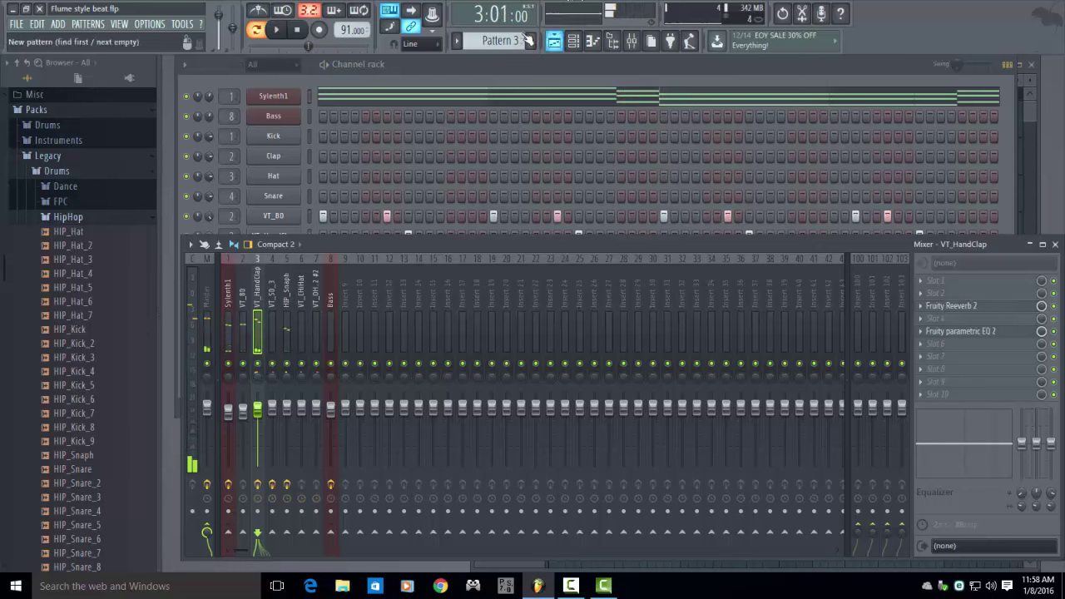
Play back Pattern 1 to compare its drum groove and return to Pattern 3
{"action": "scroll", "coordinate": [499, 40], "scroll_direction": "down", "scroll_amount": 2}
{"action": "key", "text": "space"}
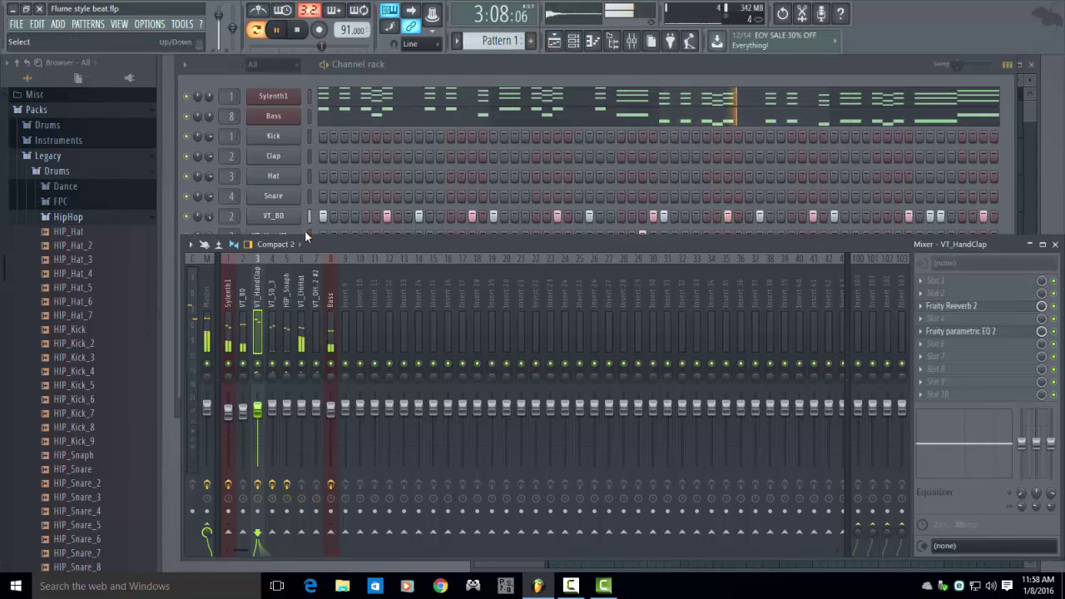
{"action": "left_click", "coordinate": [393, 79]}
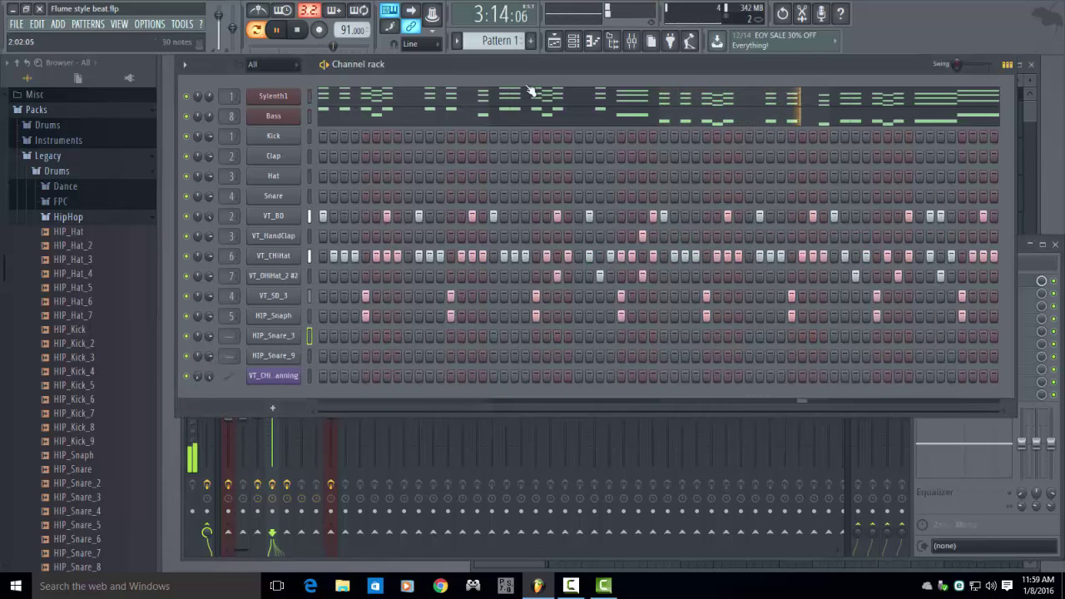
{"action": "key", "text": "space"}
{"action": "scroll", "coordinate": [523, 42], "scroll_direction": "down", "scroll_amount": 2}
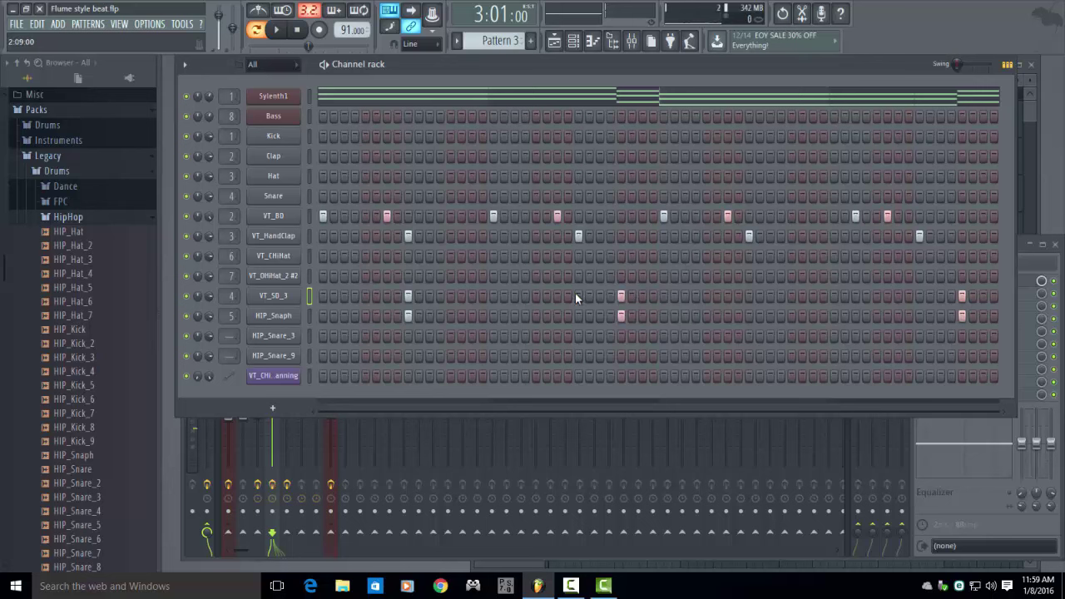
Rework bars 1 and 2 of Pattern 3 to VT_SD_3 and HIP_Snaph on step 9, with VT_HandClap only on step 13 of bar 2
{"action": "right_click", "coordinate": [622, 319]}
{"action": "key", "text": "space"}
{"action": "right_click", "coordinate": [578, 235]}
{"action": "right_click", "coordinate": [409, 236]}
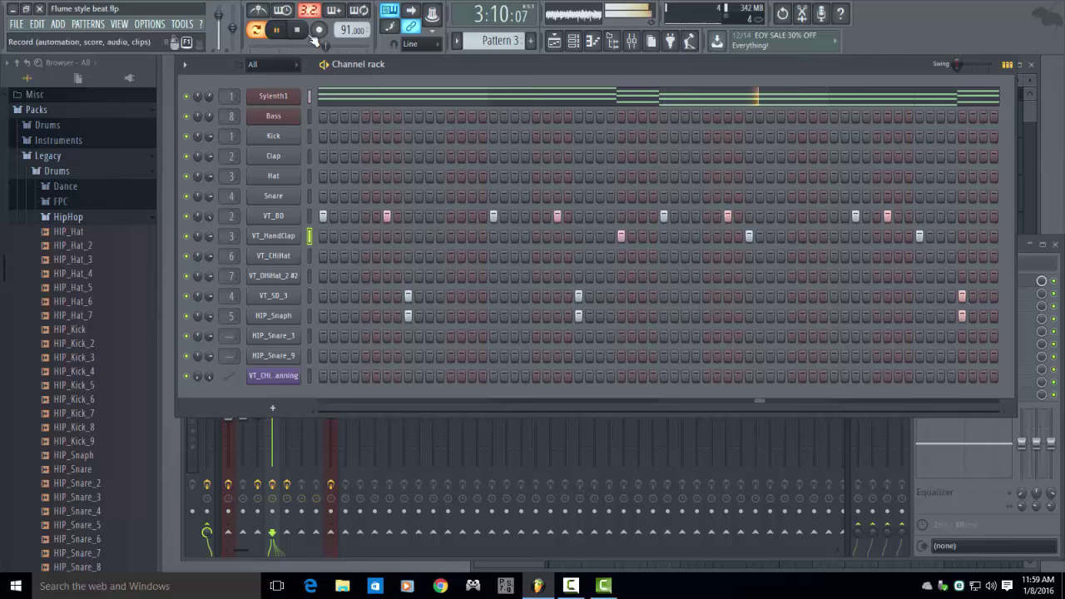
{"action": "key", "text": "space"}
{"action": "key", "text": "space"}
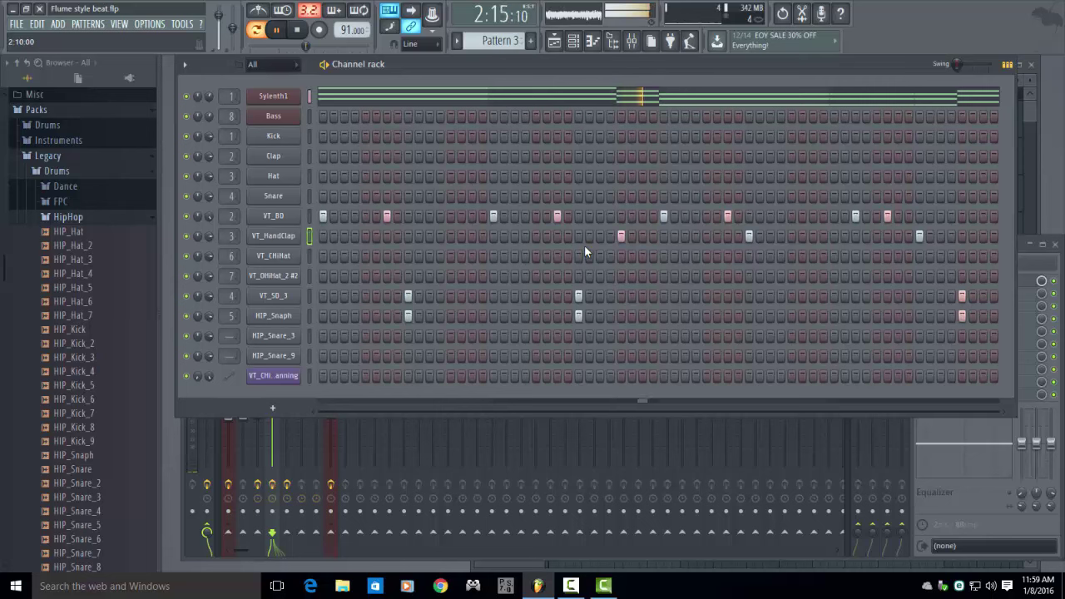
Rework bars 3 and 4 to VT_SD_3 and HIP_Snaph on step 9, with VT_HandClap only on step 13 of bar 4
{"action": "left_click", "coordinate": [749, 296]}
{"action": "left_click", "coordinate": [749, 316]}
{"action": "left_click", "coordinate": [749, 235]}
{"action": "left_click", "coordinate": [920, 296]}
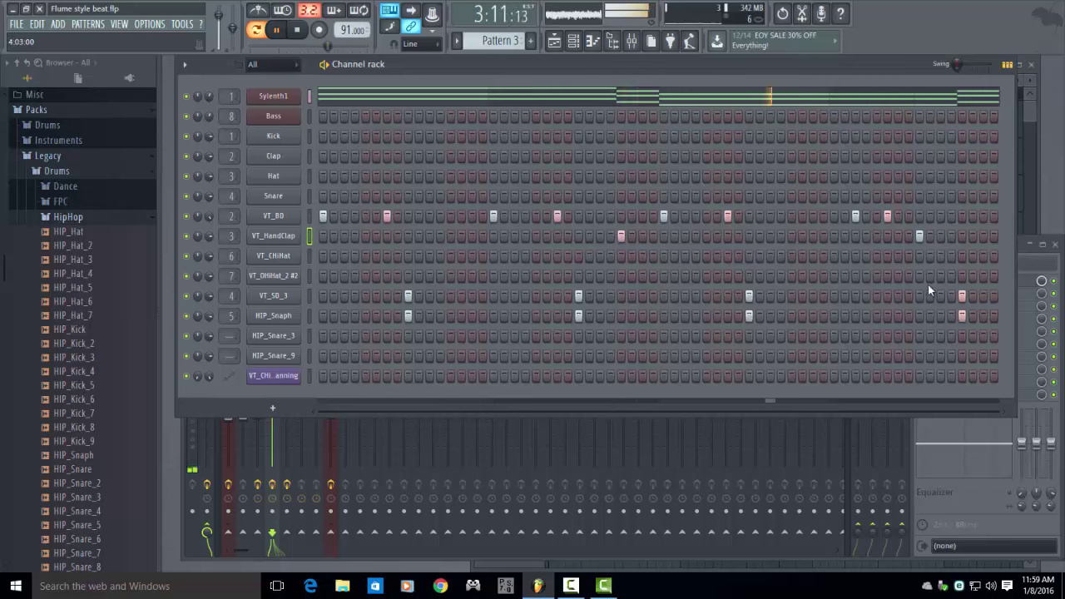
{"action": "left_click", "coordinate": [919, 316]}
{"action": "left_click", "coordinate": [962, 237]}
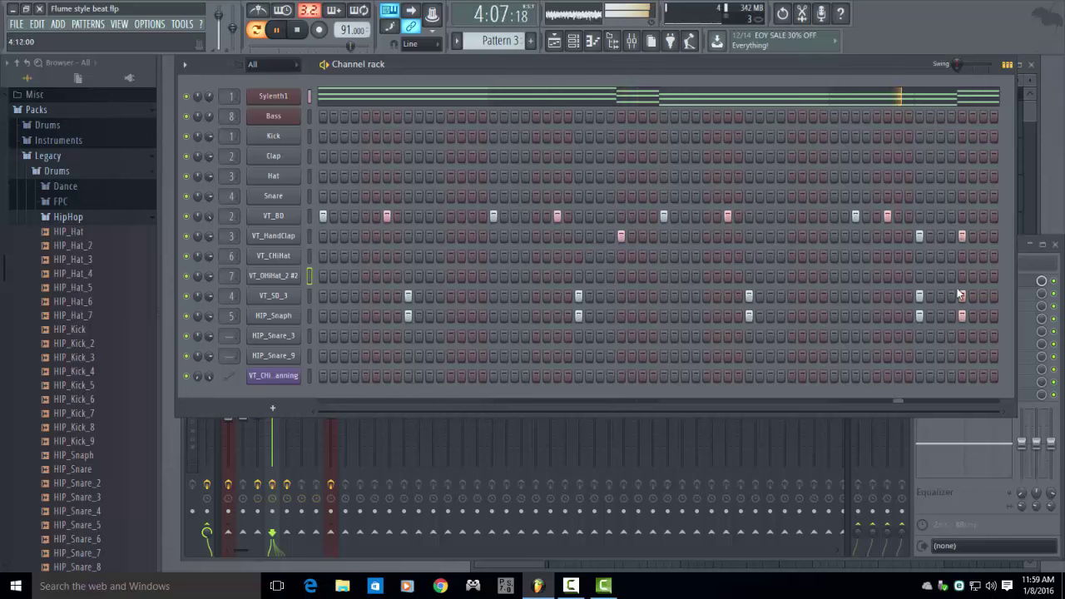
{"action": "left_click", "coordinate": [961, 296]}
{"action": "left_click", "coordinate": [965, 316]}
{"action": "left_click", "coordinate": [921, 238]}
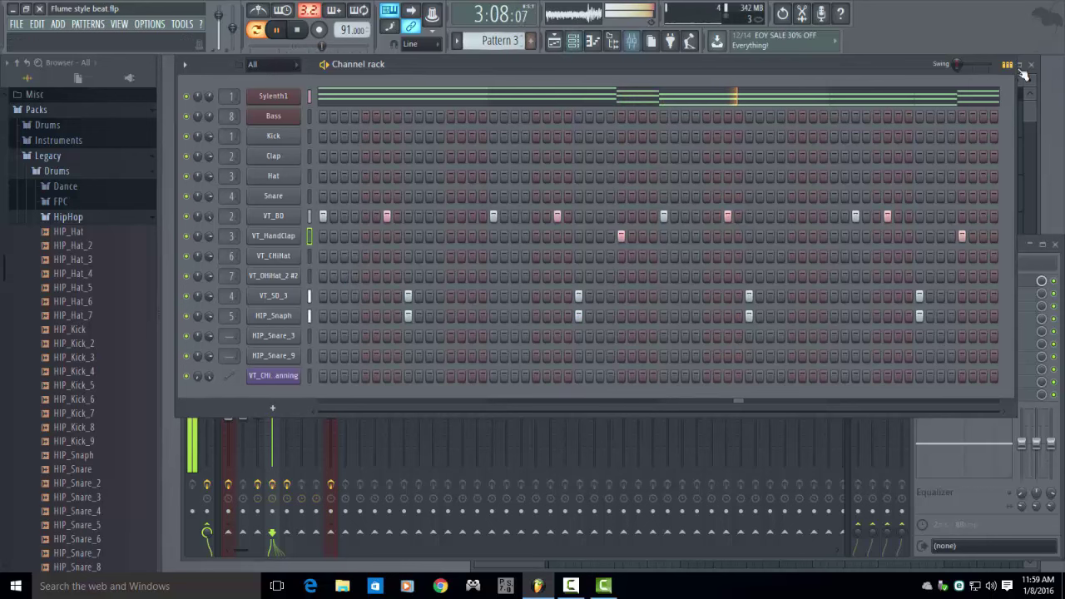
Place Pattern 3 on Track 1 of the playlist at bars 9 and 13, and stop playback
{"action": "key", "text": "F5"}
{"action": "left_click", "coordinate": [818, 118]}
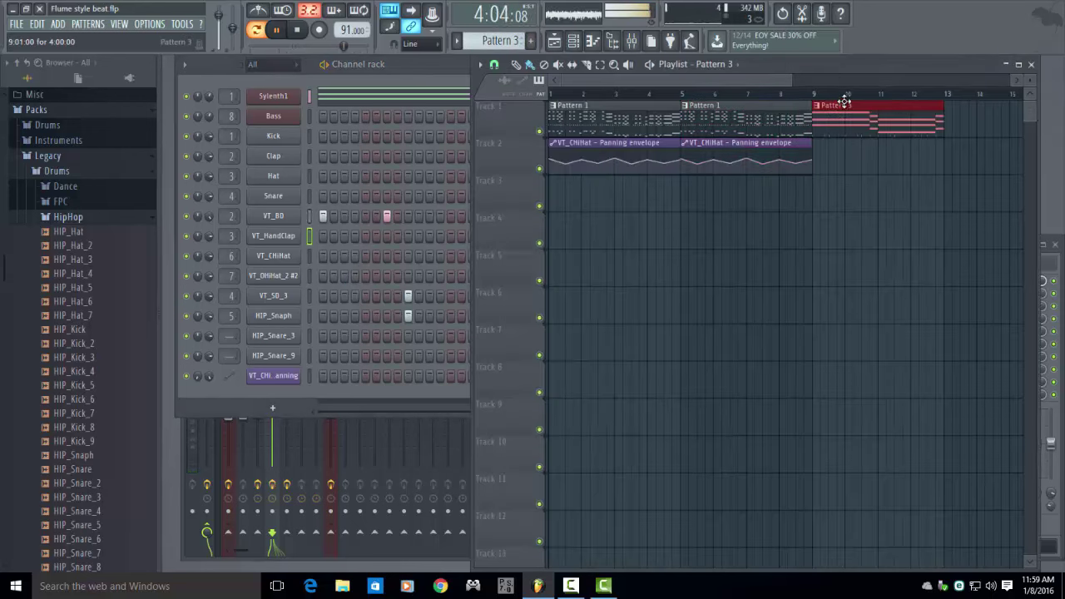
{"action": "scroll", "coordinate": [819, 120], "scroll_direction": "right", "scroll_amount": 4}
{"action": "left_click", "coordinate": [819, 121]}
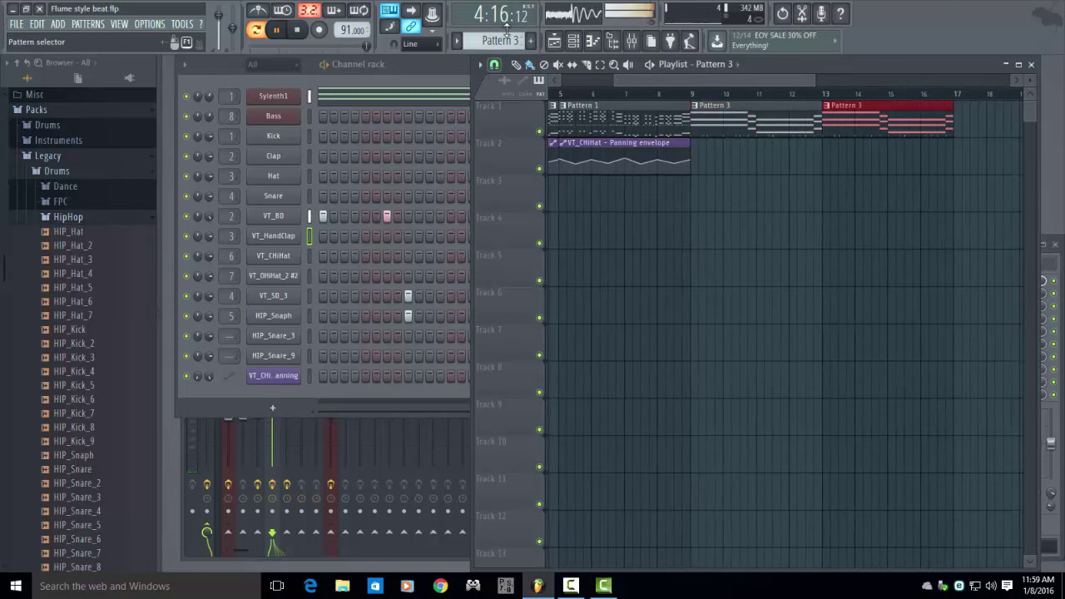
{"action": "key", "text": "space"}
Copy the VT_CHiHat steps from Pattern 1 and paste them into the VT_CHiHat channel of the empty Pattern 4
{"action": "scroll", "coordinate": [516, 43], "scroll_direction": "up", "scroll_amount": 1}
{"action": "scroll", "coordinate": [516, 44], "scroll_direction": "down", "scroll_amount": 3}
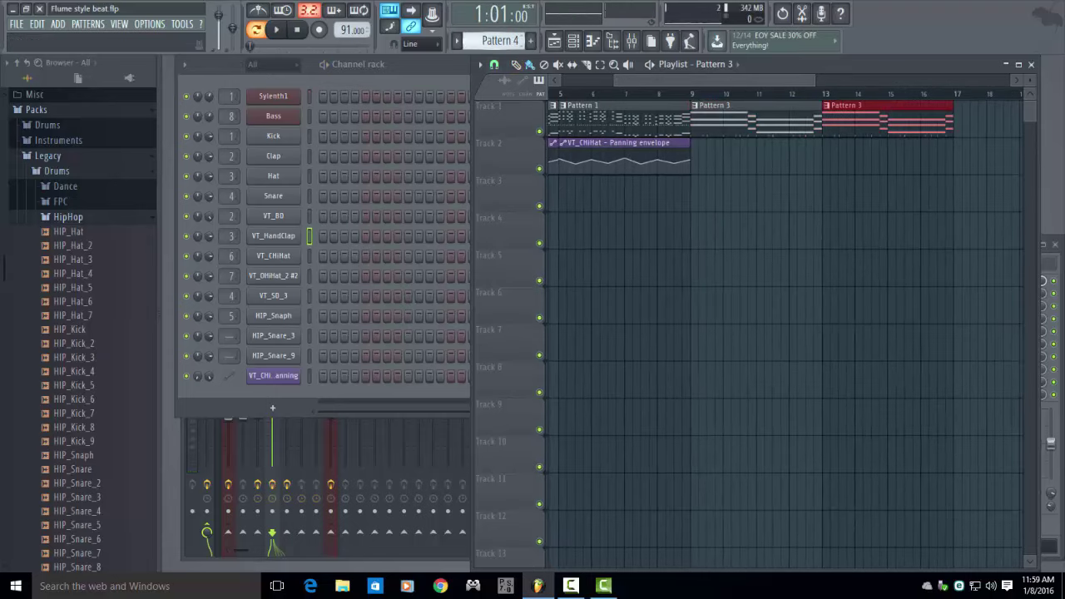
{"action": "right_click", "coordinate": [291, 258]}
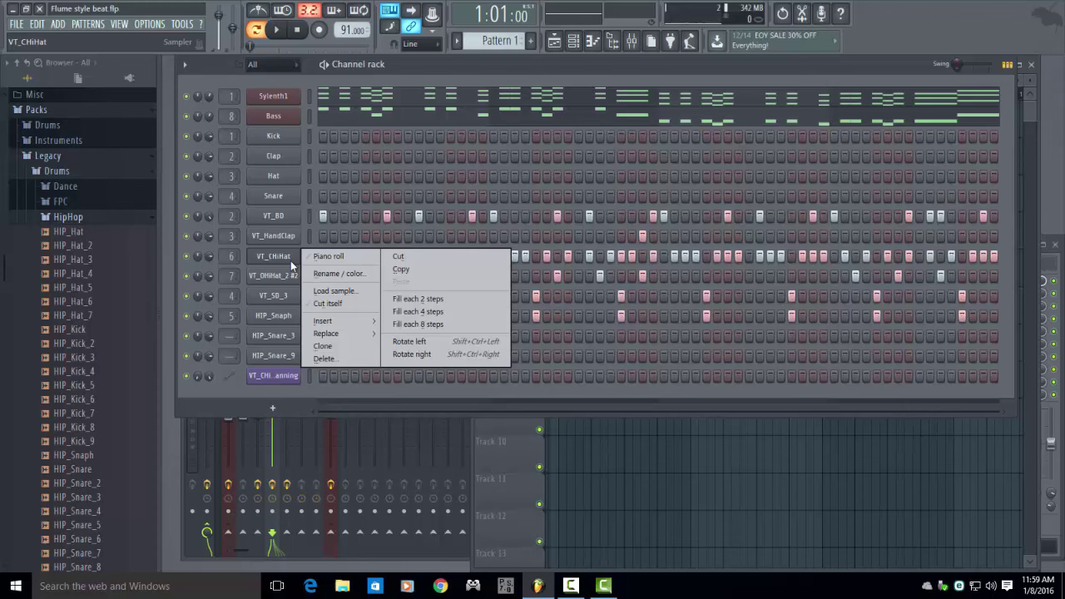
{"action": "left_click", "coordinate": [423, 270]}
{"action": "scroll", "coordinate": [511, 43], "scroll_direction": "down", "scroll_amount": 3}
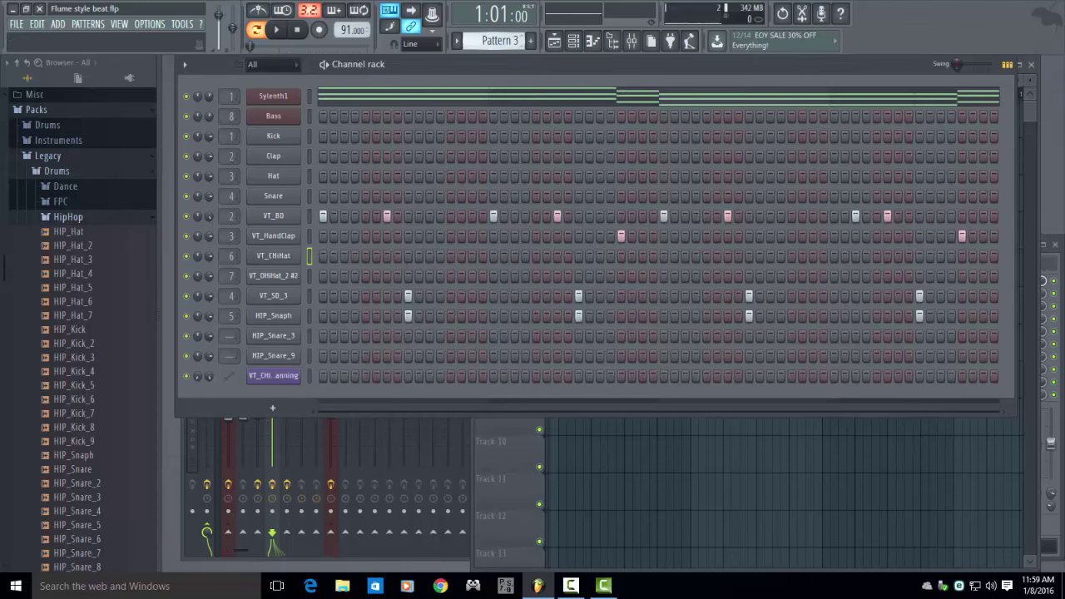
{"action": "right_click", "coordinate": [293, 253]}
{"action": "mouse_move", "coordinate": [349, 276]}
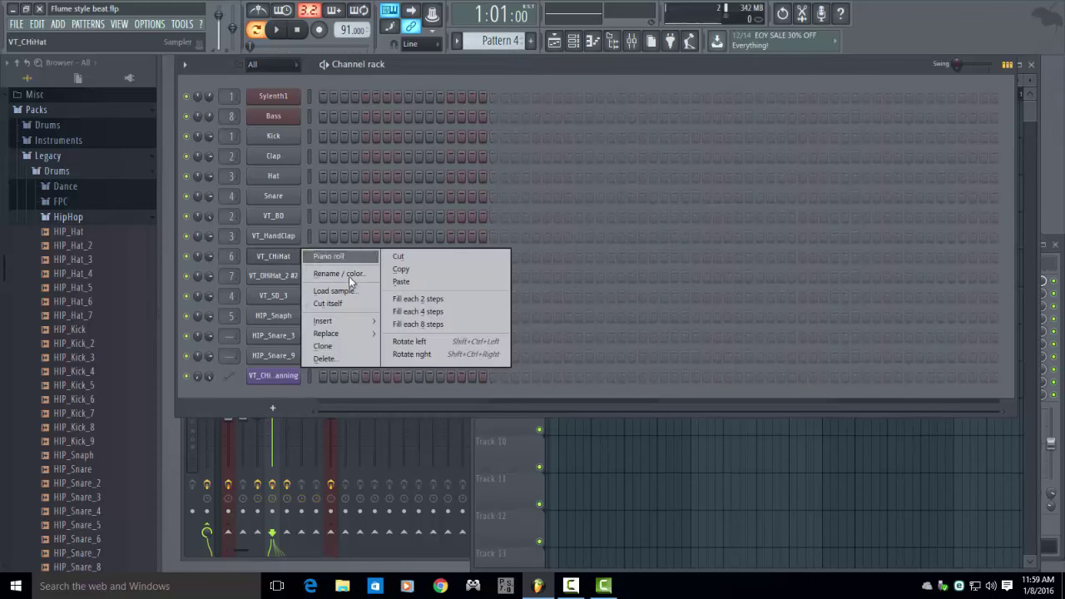
{"action": "left_click", "coordinate": [407, 282]}
Place Pattern 4 on Track 2 and a copy of the VT_CHiHat panning envelope on Track 3 at bar 13
{"action": "left_click", "coordinate": [1028, 116]}
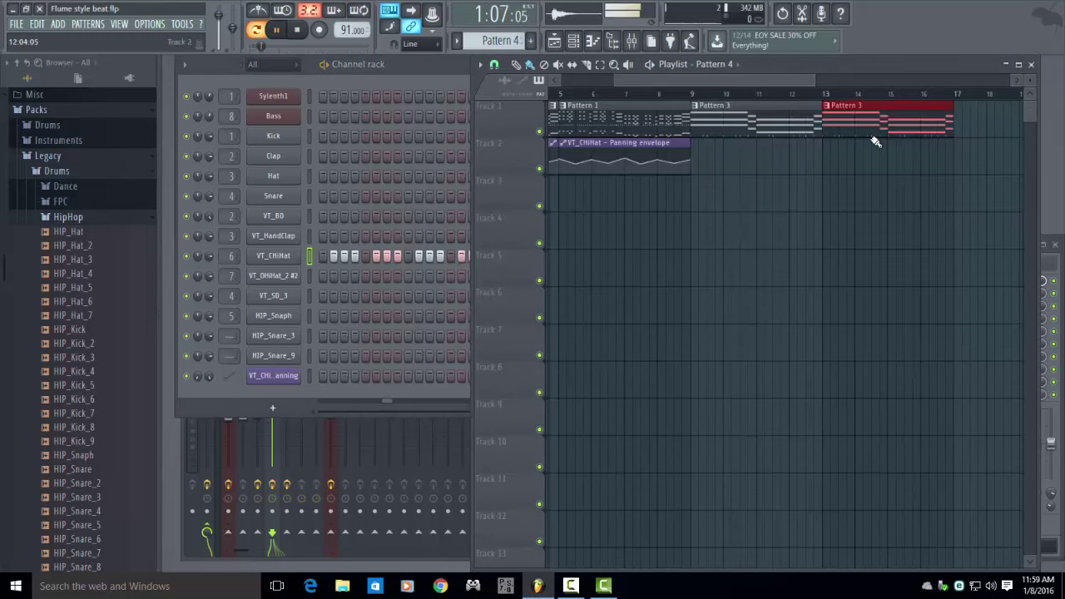
{"action": "left_click", "coordinate": [827, 147]}
{"action": "left_click", "coordinate": [635, 144]}
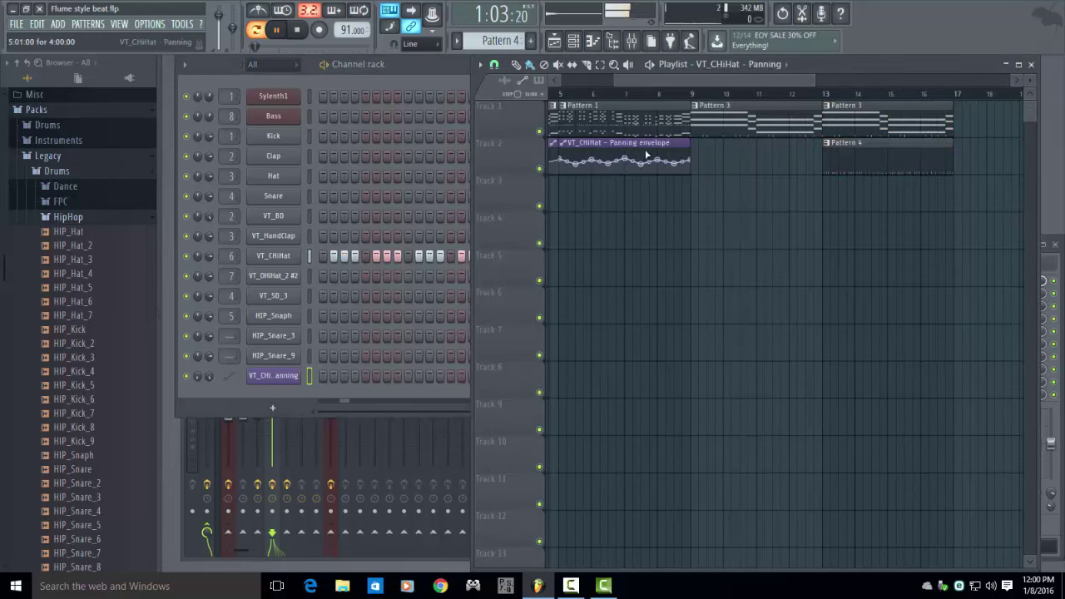
{"action": "left_click", "coordinate": [827, 190]}
Play the arrangement from bar 13, checking the layered clips against the mixer levels
{"action": "left_click", "coordinate": [825, 94]}
{"action": "left_click_drag", "start_coordinate": [793, 77], "coordinate": [836, 82]}
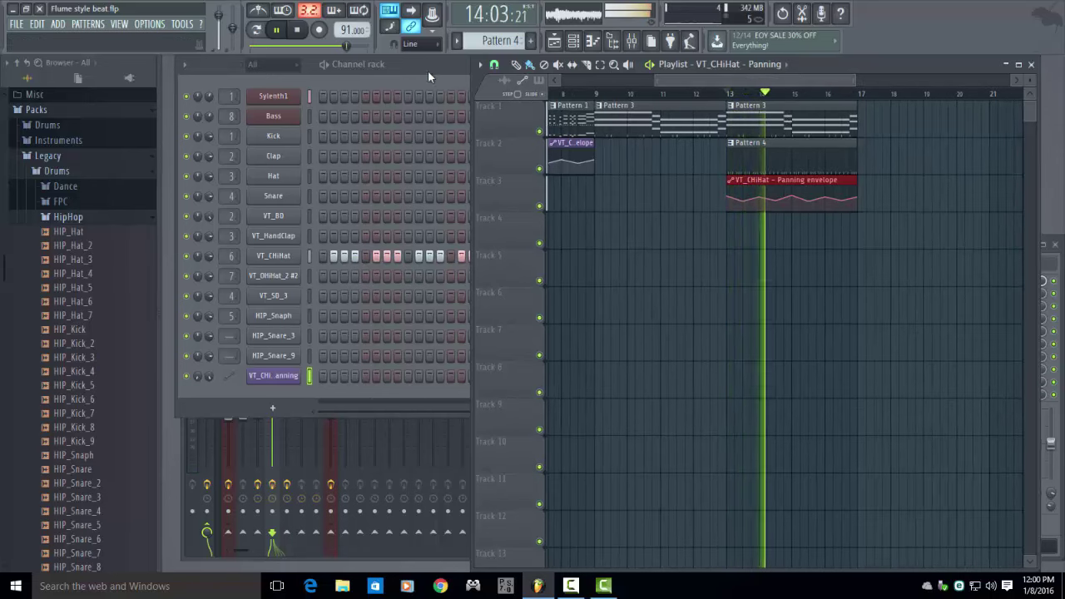
{"action": "left_click", "coordinate": [179, 424]}
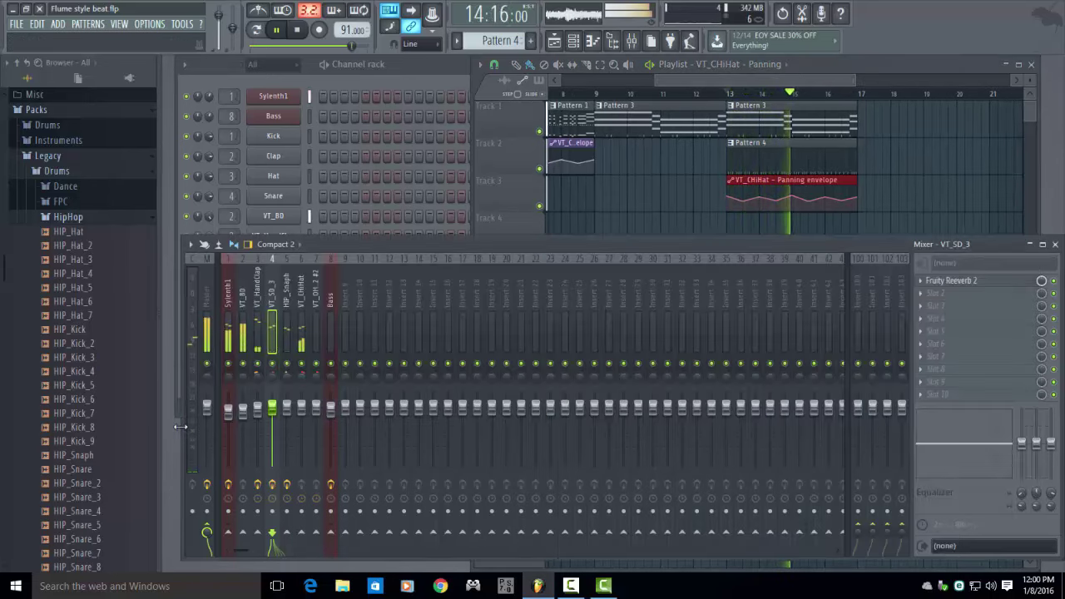
{"action": "left_click", "coordinate": [586, 199]}
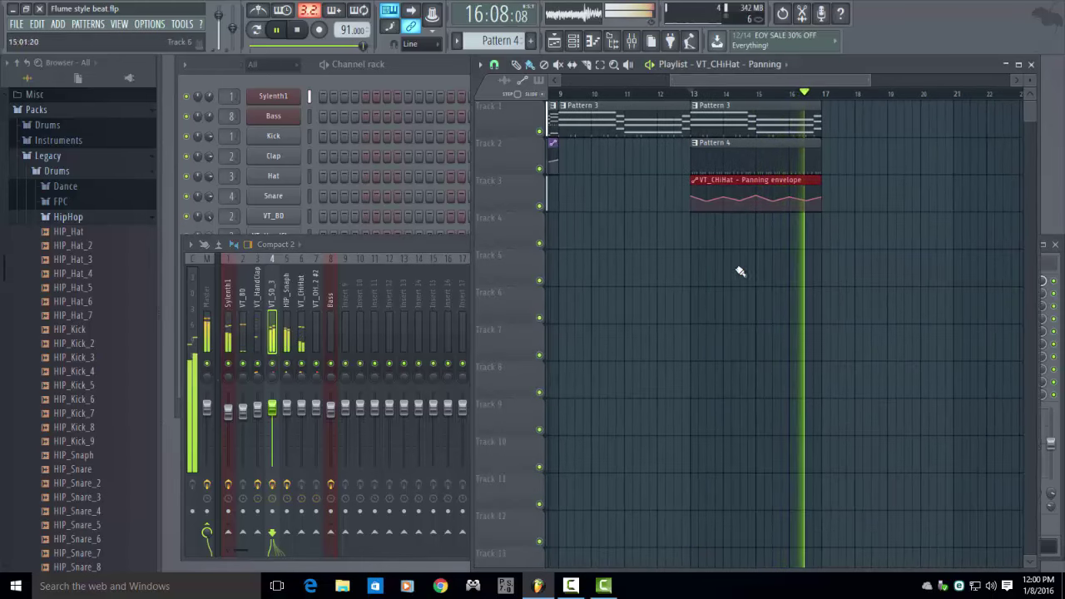
{"action": "key", "text": "space"}
Fill the VT_CHiHat gaps in Pattern 4 on step 15 of bar 2 and steps 3, 7 and 11 of bar 4, checking by playback
{"action": "left_click", "coordinate": [421, 75]}
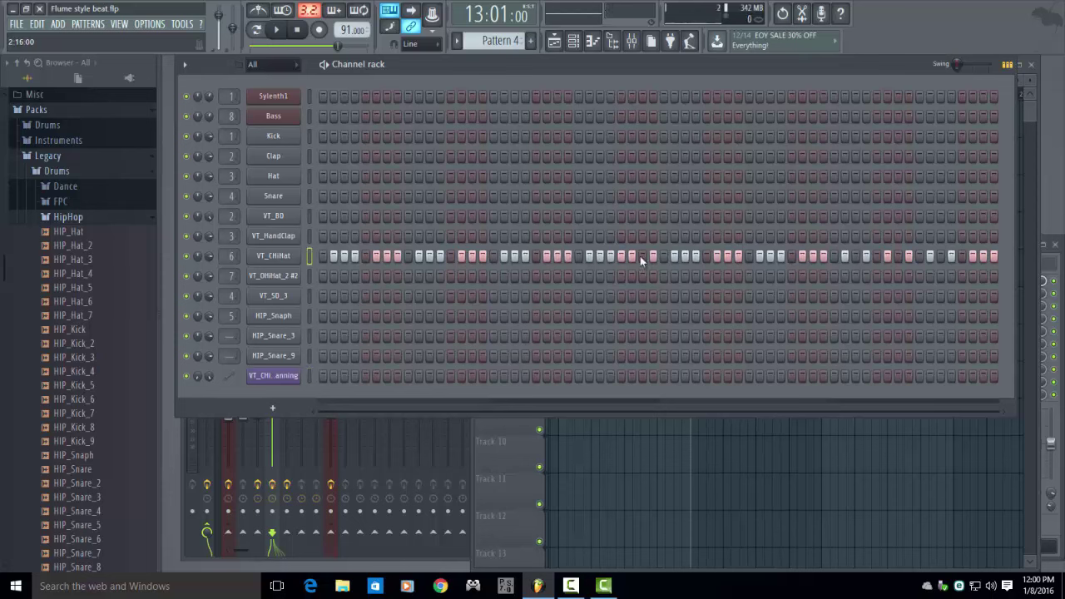
{"action": "key", "text": "space"}
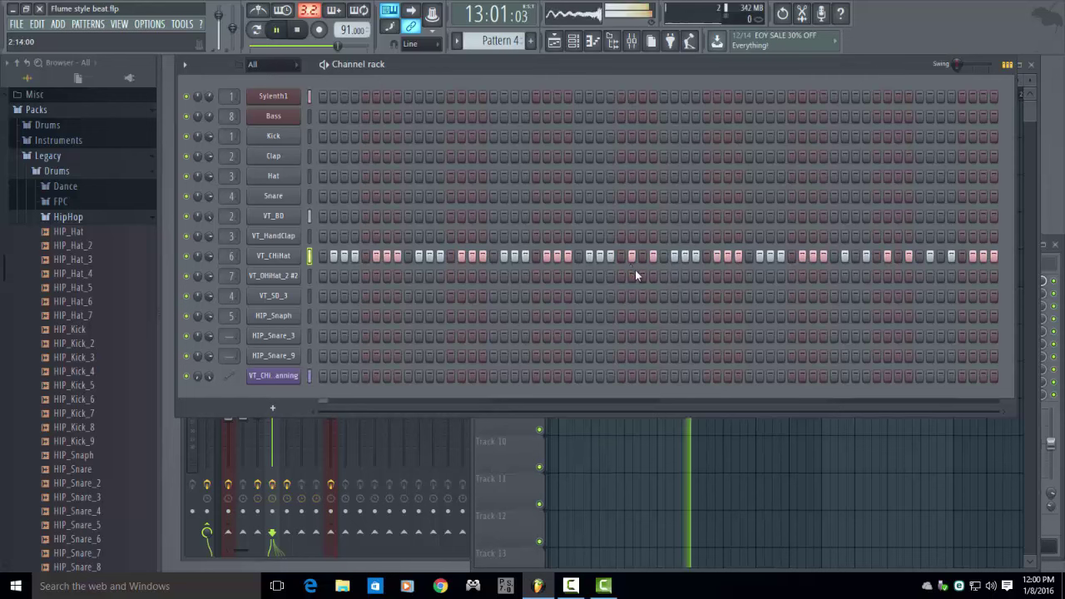
{"action": "left_click", "coordinate": [643, 258]}
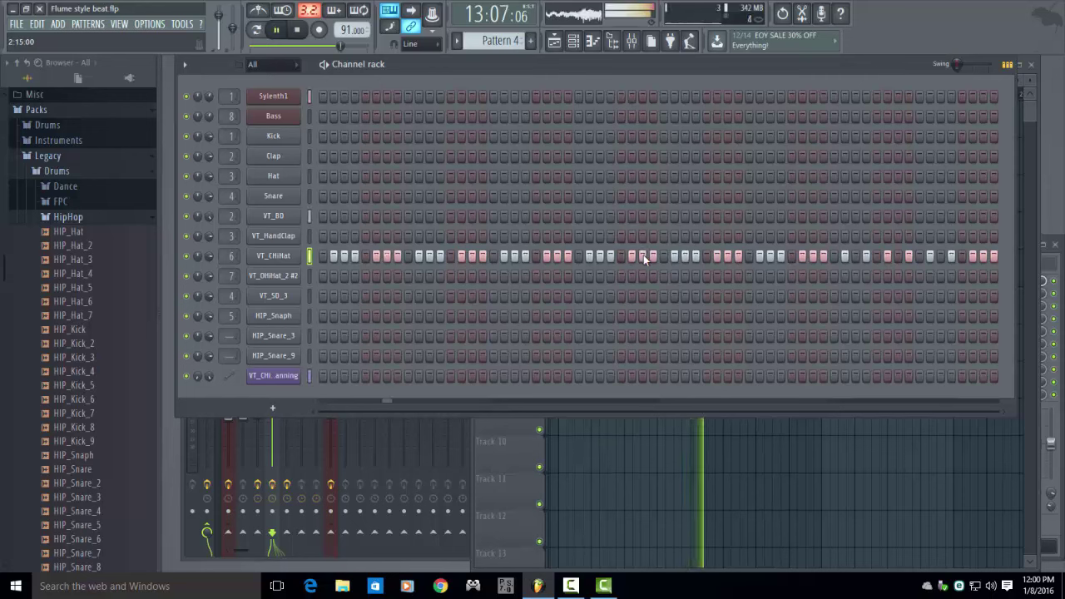
{"action": "left_click", "coordinate": [855, 256]}
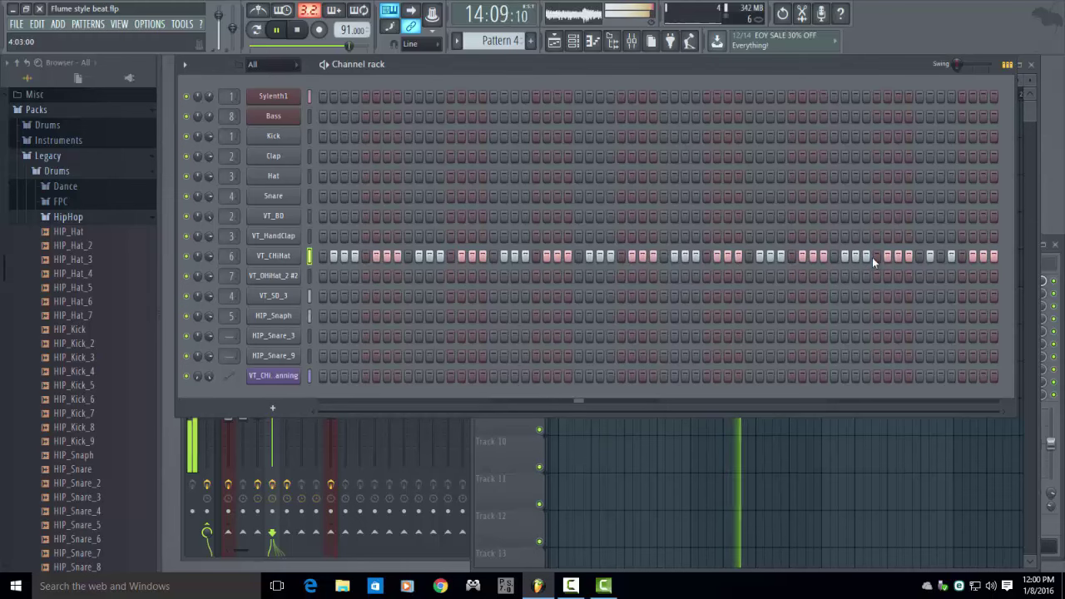
{"action": "left_click", "coordinate": [942, 257]}
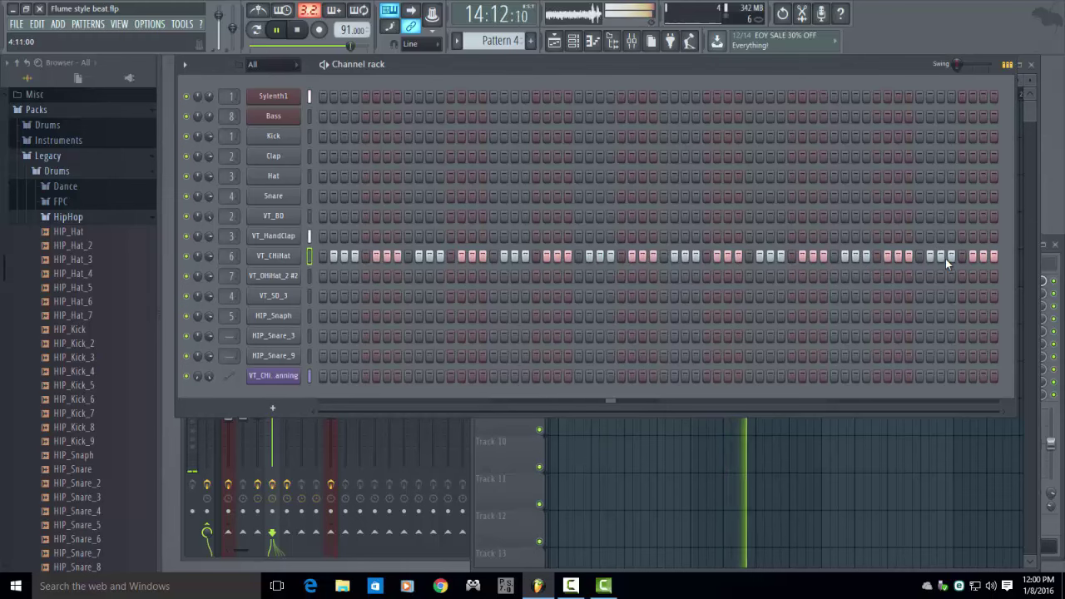
{"action": "left_click", "coordinate": [1032, 115]}
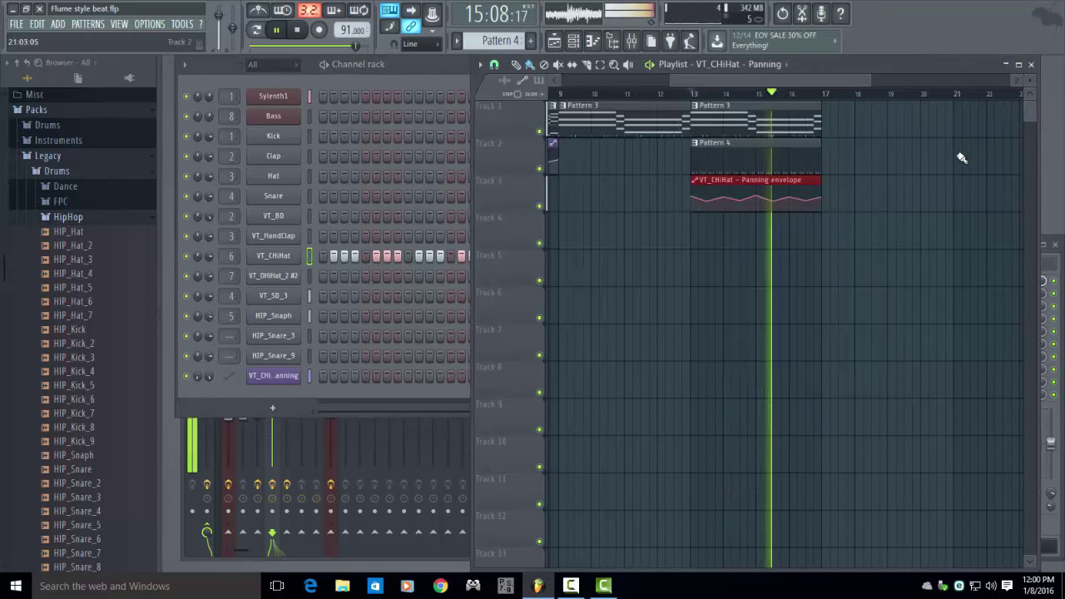
{"action": "left_click", "coordinate": [448, 66]}
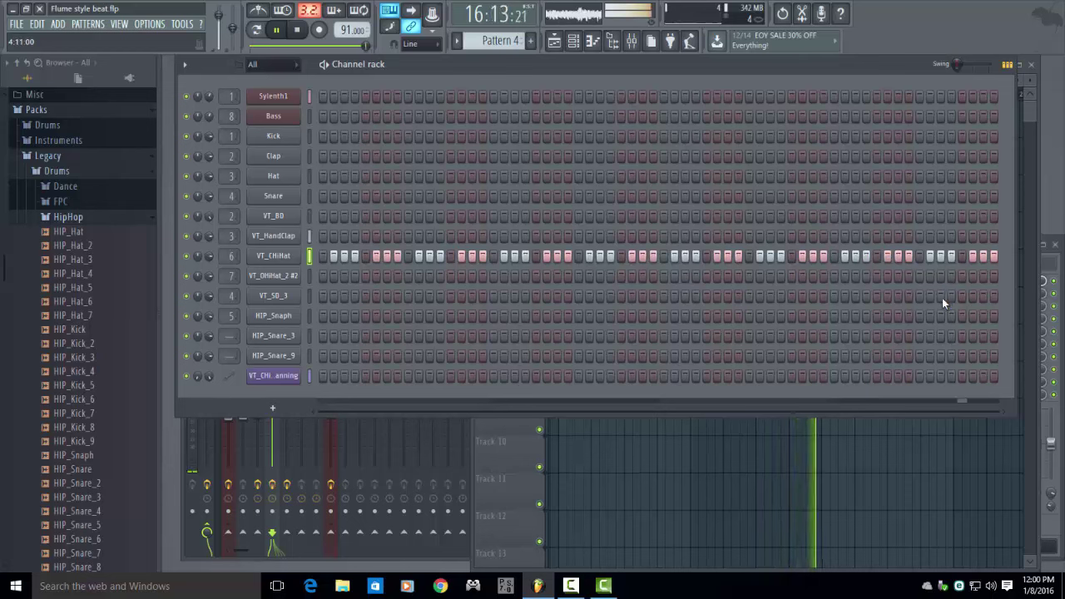
{"action": "key", "text": "space"}
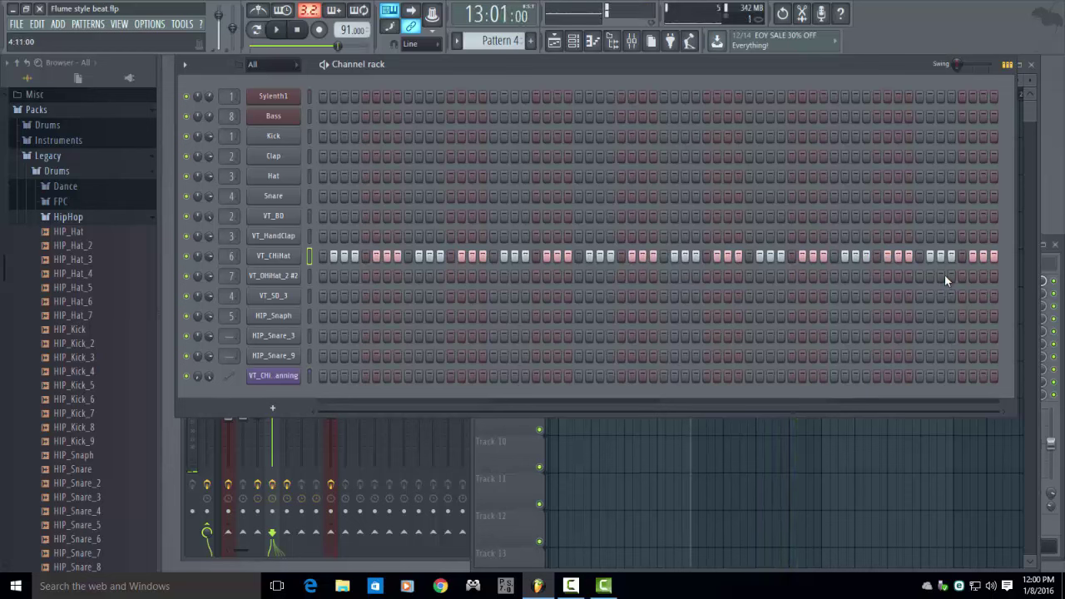
Replace the VT_CHiHat hits on steps 11 and 15 of bar 4 with VT_OHiHat_2 #2 hits while the arrangement plays
{"action": "key", "text": "space"}
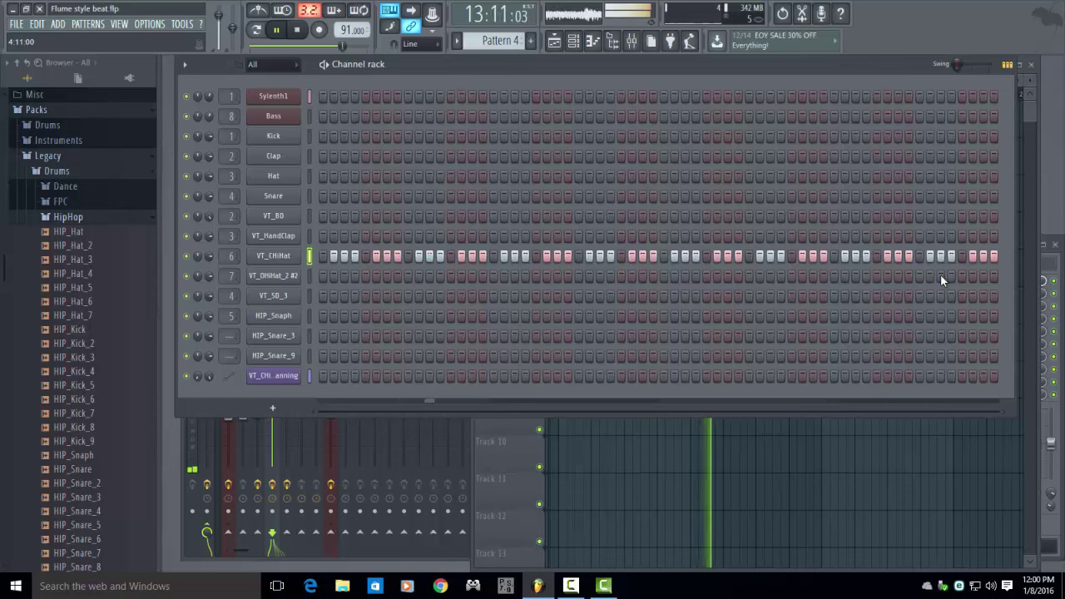
{"action": "left_click", "coordinate": [940, 275]}
{"action": "left_click", "coordinate": [982, 275]}
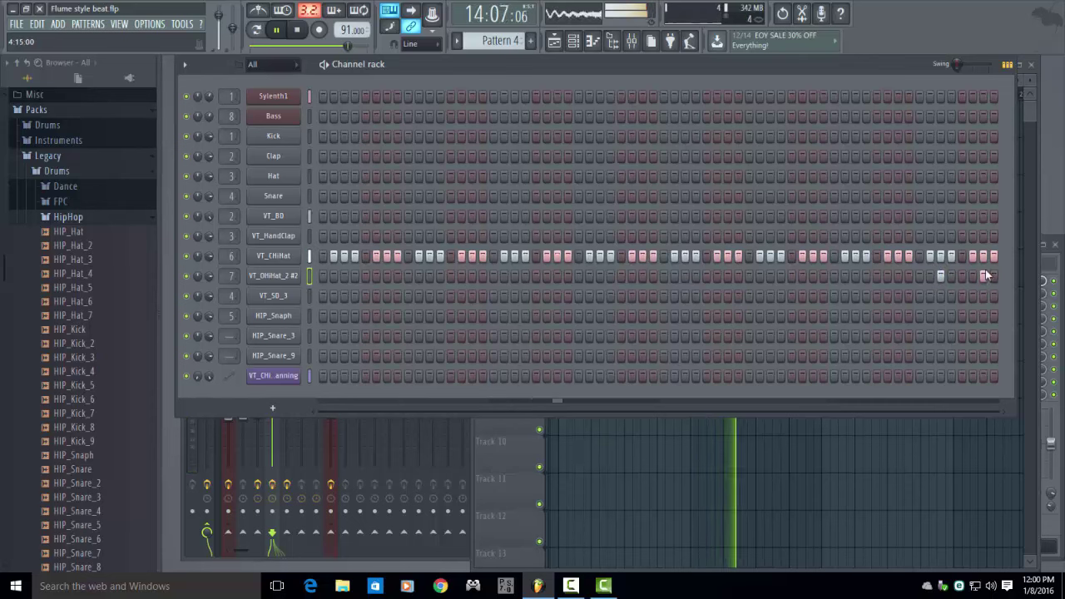
{"action": "left_click", "coordinate": [982, 257]}
{"action": "left_click", "coordinate": [940, 257]}
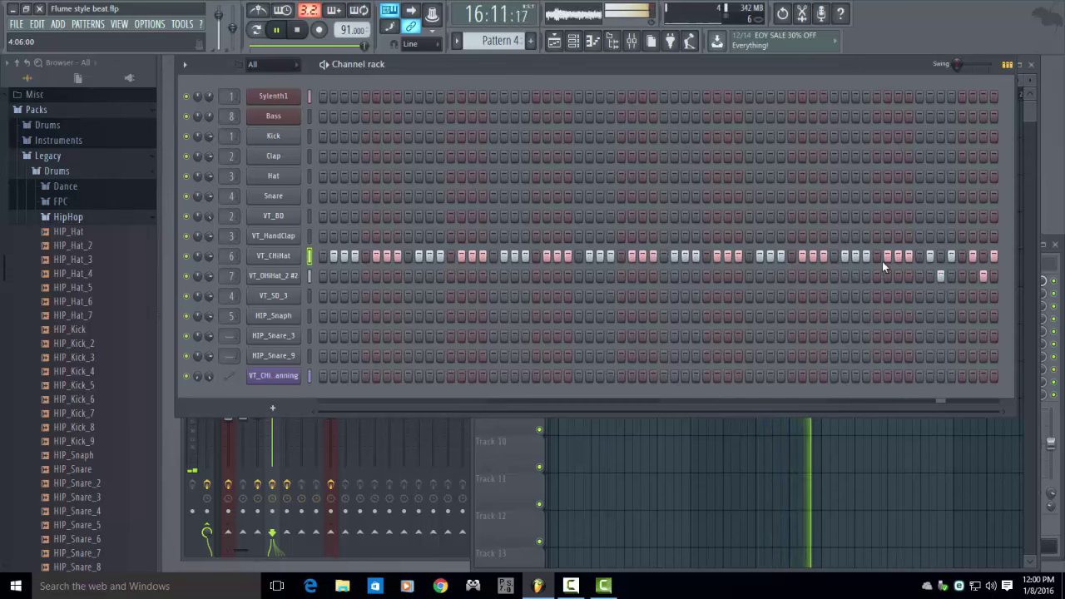
Stop playback, select the Pattern 3, Pattern 4 and panning envelope clips in the playlist and duplicate them
{"action": "key", "text": "F5"}
{"action": "key", "text": "space"}
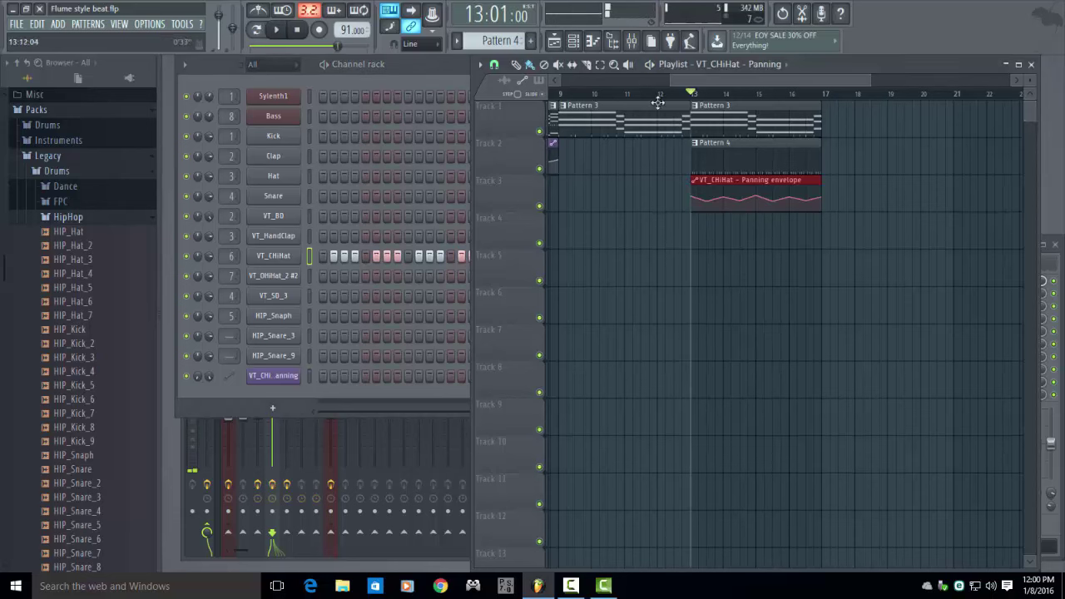
{"action": "left_click_drag", "start_coordinate": [865, 210], "coordinate": [598, 115]}
{"action": "key", "text": "ctrl+b"}
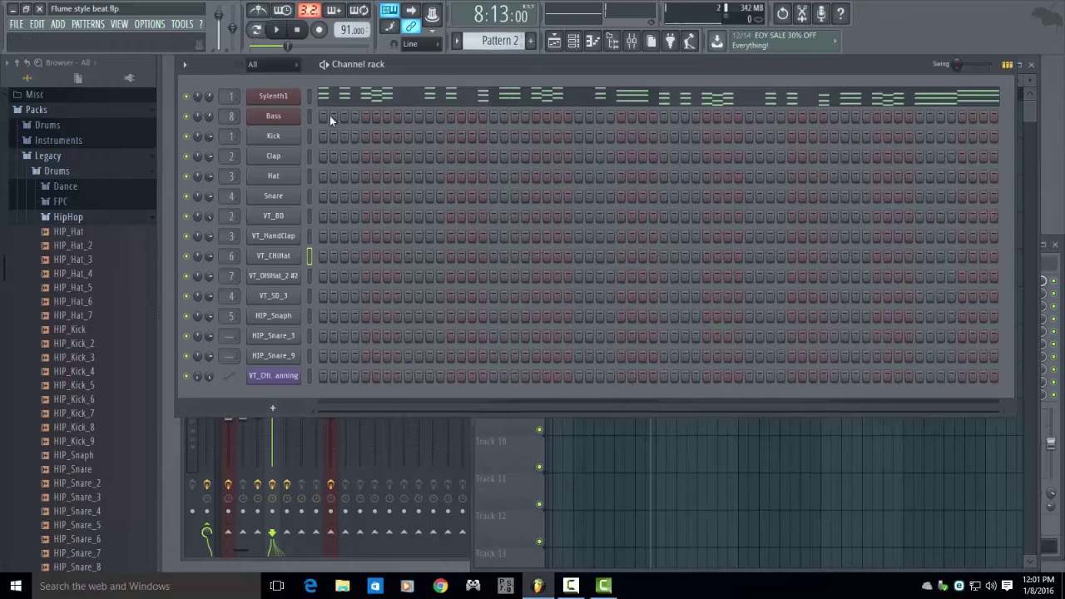
Clone the Sylenth1 channel with Pattern 4 selected and open the cloned channel's piano roll
{"action": "left_click", "coordinate": [532, 45]}
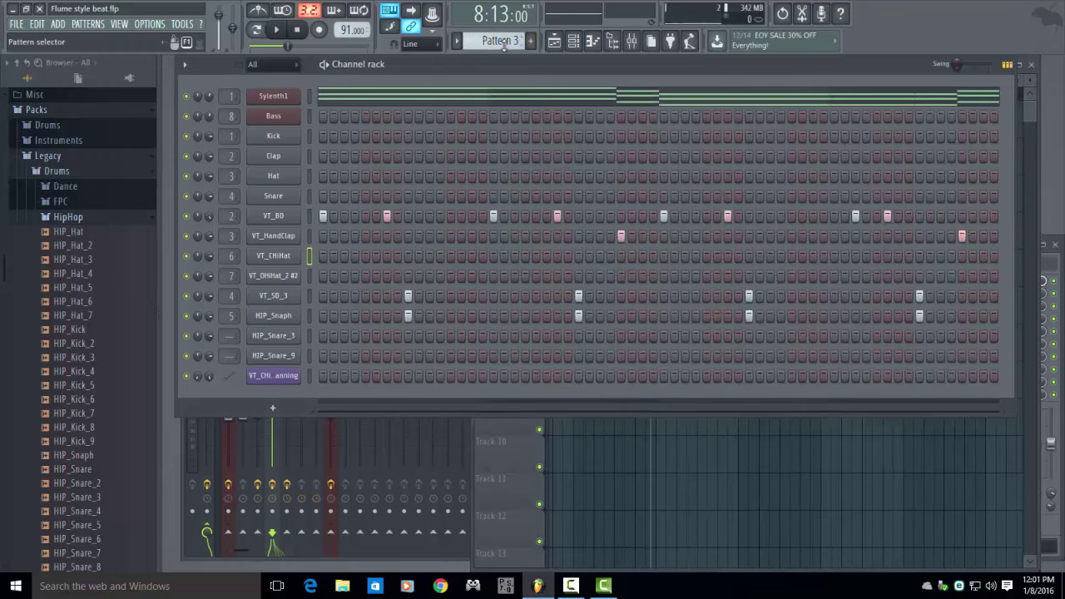
{"action": "scroll", "coordinate": [502, 43], "scroll_direction": "down", "scroll_amount": 1}
{"action": "right_click", "coordinate": [273, 95]}
{"action": "left_click", "coordinate": [371, 173]}
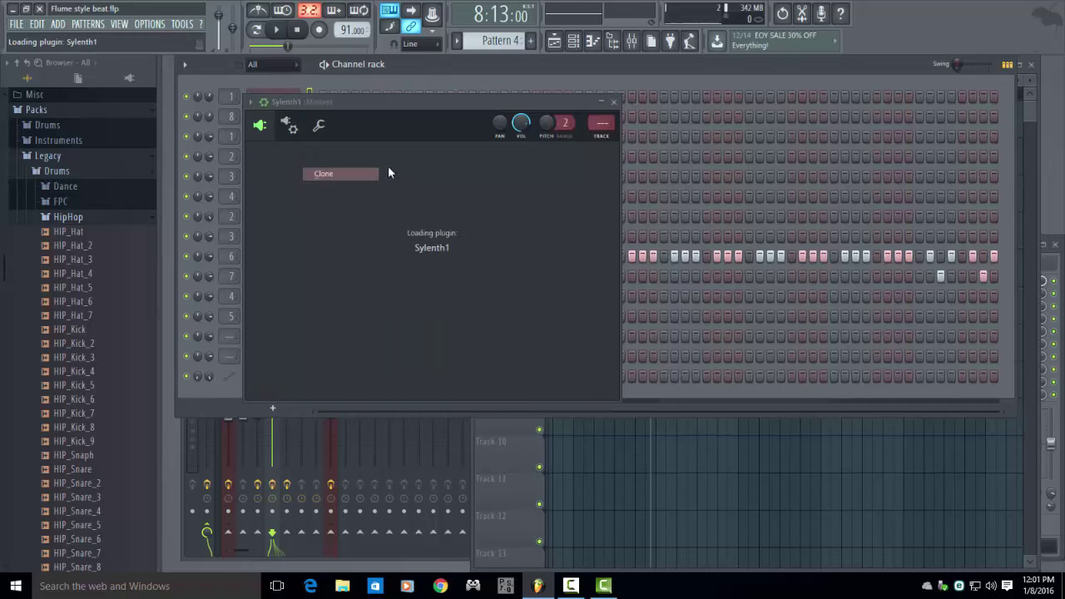
{"action": "left_click", "coordinate": [279, 114]}
{"action": "right_click", "coordinate": [296, 106]}
{"action": "left_click", "coordinate": [333, 98]}
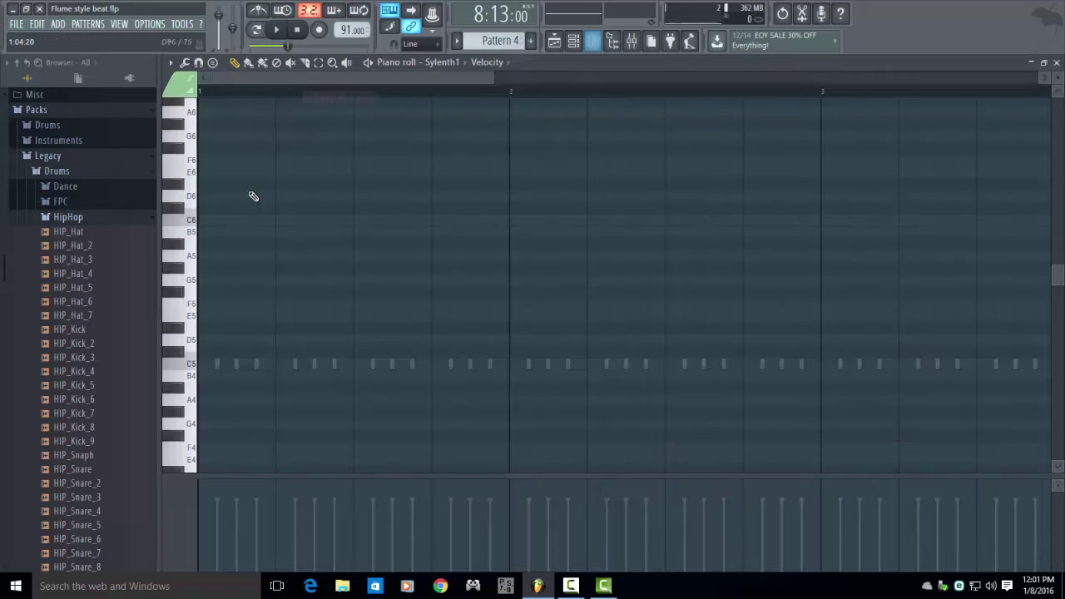
Enter alternating two-step Sylenth1 notes in bar 1 of Pattern 4: F#6 on steps 1, 5 and 9, C#6 on steps 3 and 7
{"action": "left_click_drag", "start_coordinate": [253, 196], "coordinate": [188, 146]}
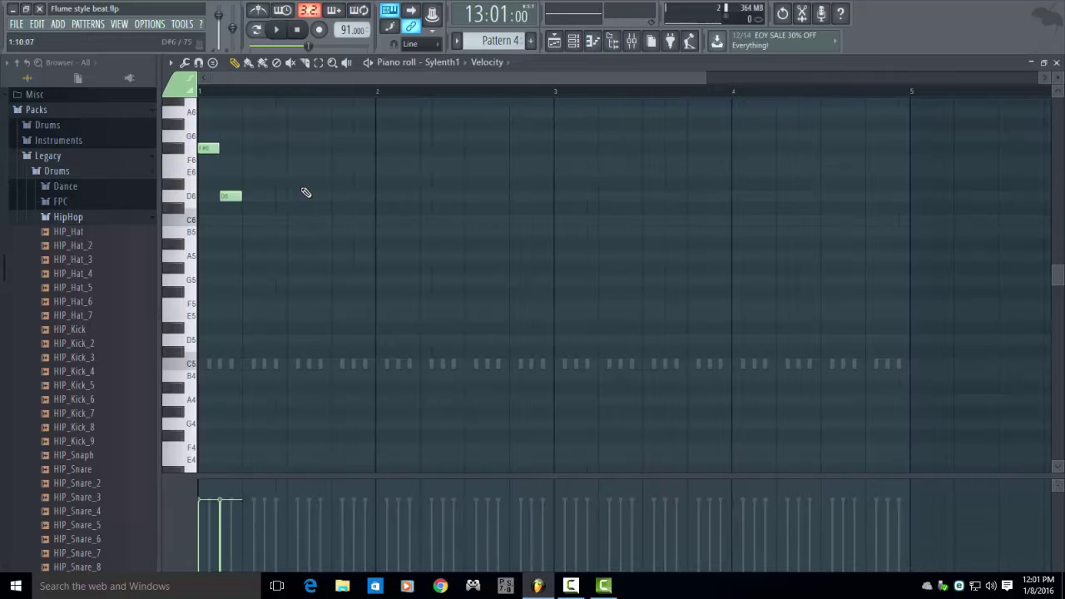
{"action": "left_click", "coordinate": [246, 147]}
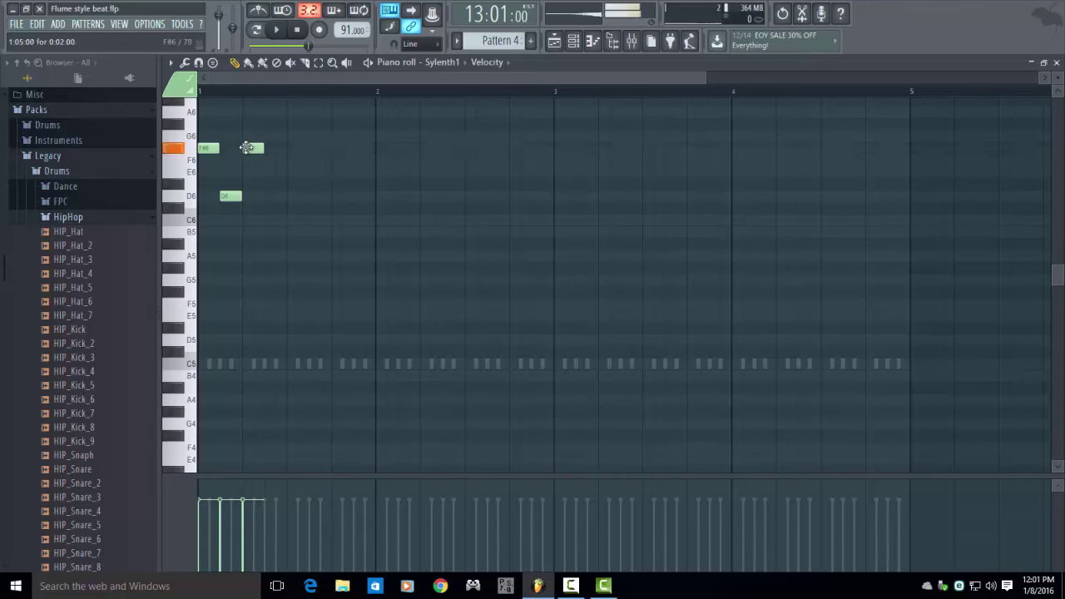
{"action": "left_click", "coordinate": [268, 196]}
{"action": "left_click_drag", "start_coordinate": [268, 202], "coordinate": [222, 209]}
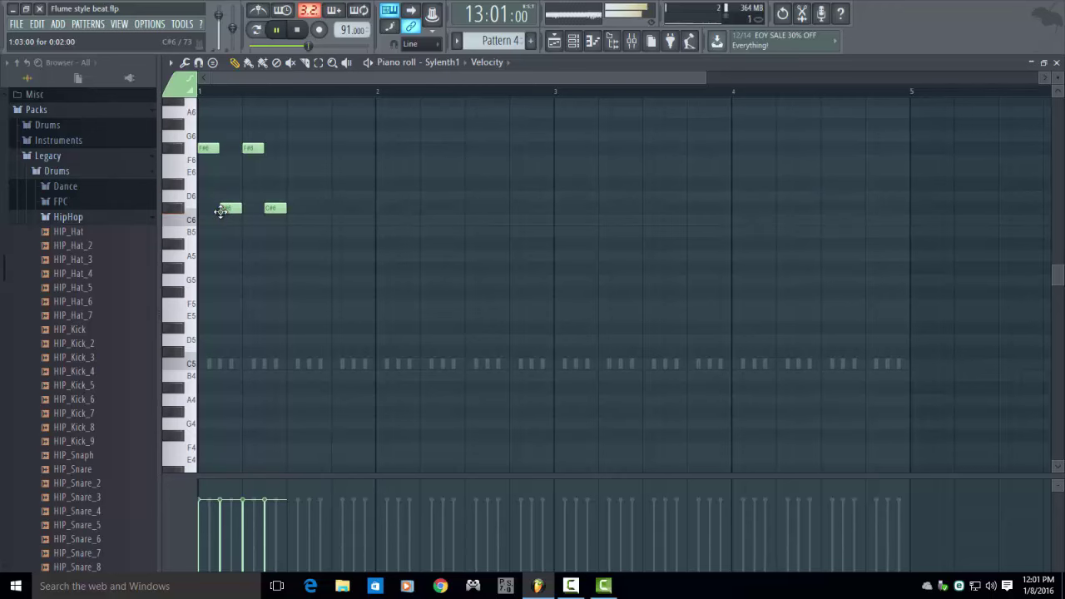
{"action": "key", "text": "space"}
{"action": "left_click", "coordinate": [296, 149]}
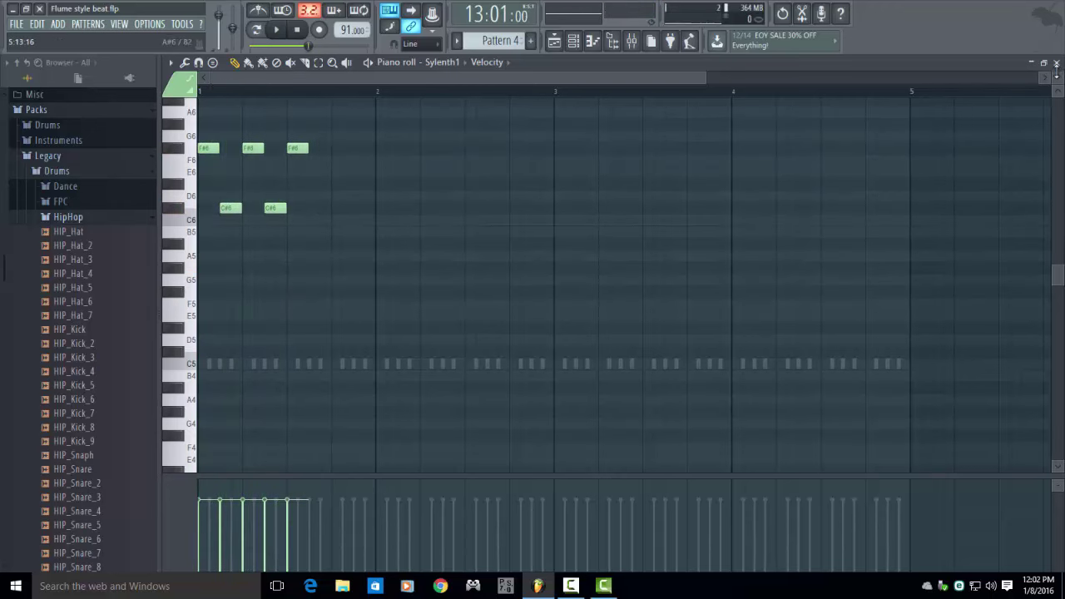
Lower the portamento time of the Sylenth1 instrument to 5.43 during playback and close its window
{"action": "key", "text": "F6"}
{"action": "left_click", "coordinate": [280, 96]}
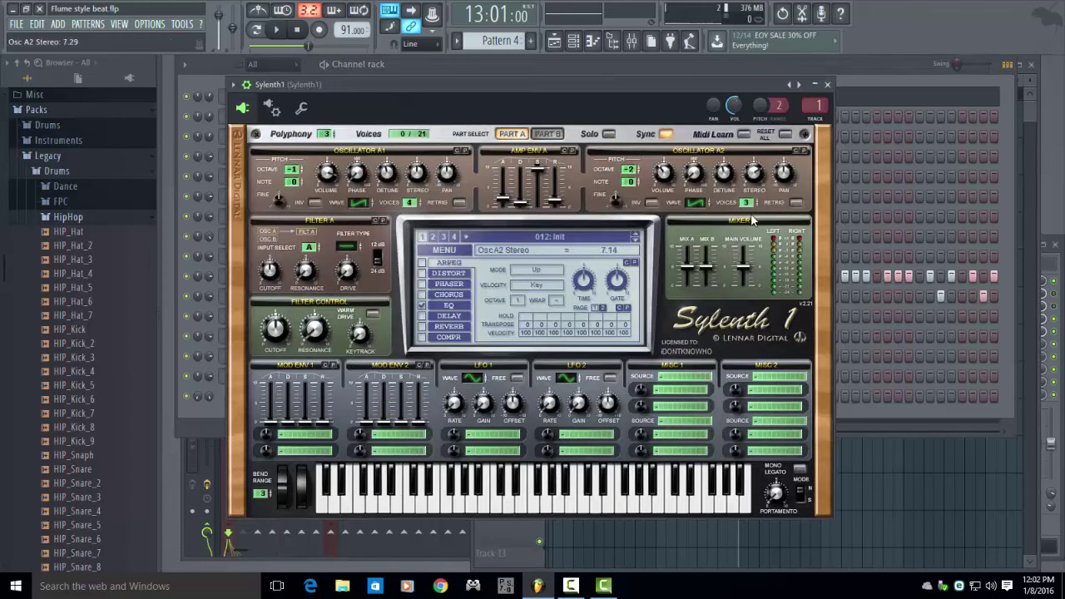
{"action": "key", "text": "space"}
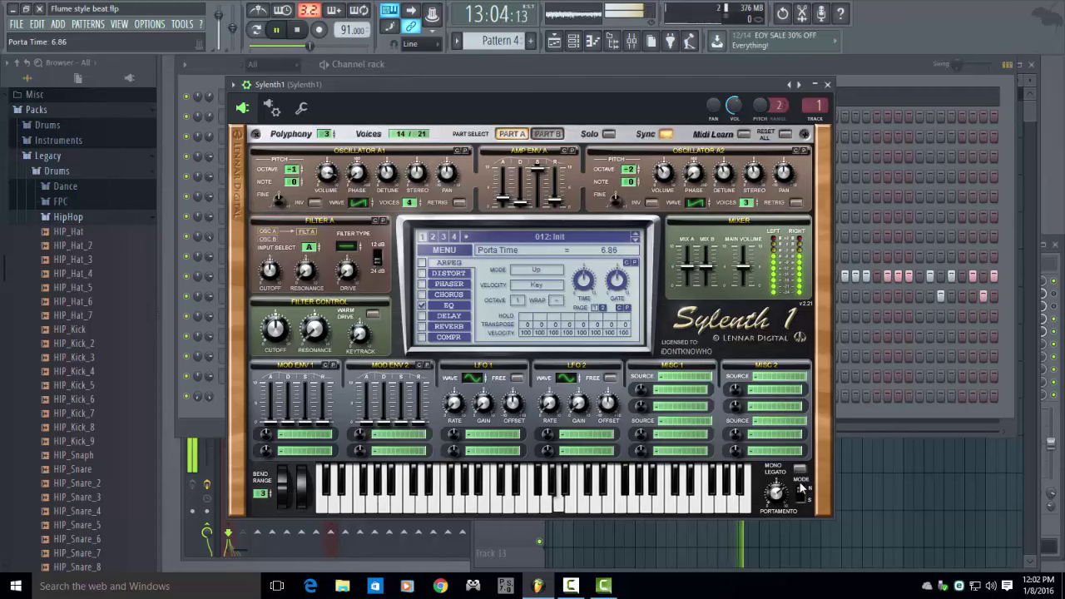
{"action": "left_click_drag", "start_coordinate": [777, 494], "coordinate": [780, 514]}
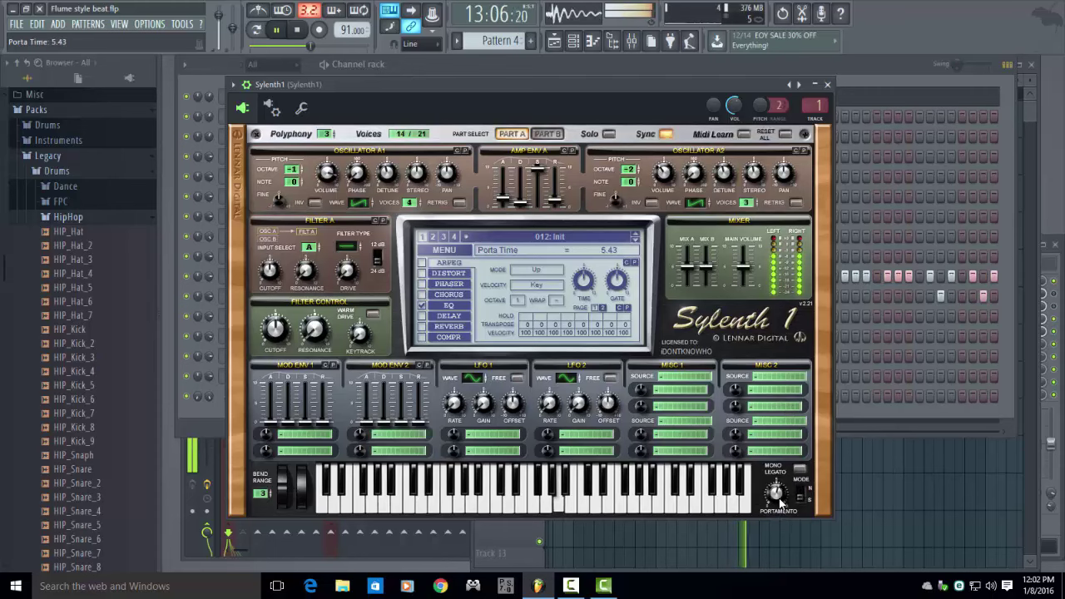
{"action": "left_click", "coordinate": [827, 84]}
Reopen the Sylenth1 piano roll and delete both C#6 notes from bar 1 while the song plays
{"action": "left_click", "coordinate": [472, 107]}
{"action": "key", "text": "space"}
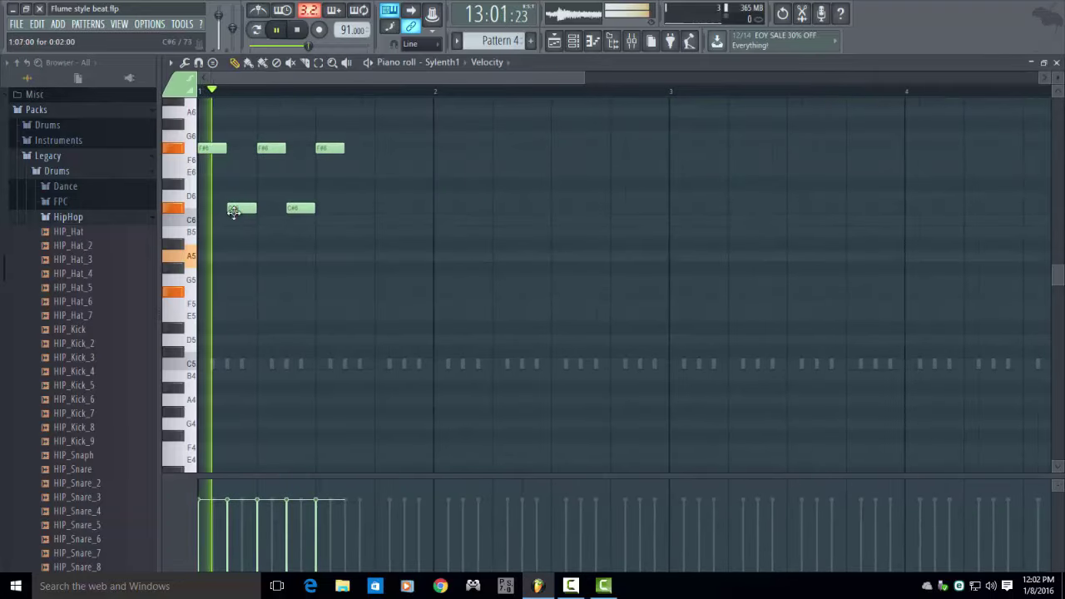
{"action": "left_click_drag", "start_coordinate": [237, 209], "coordinate": [305, 209]}
{"action": "right_click", "coordinate": [305, 209]}
{"action": "key", "text": "space"}
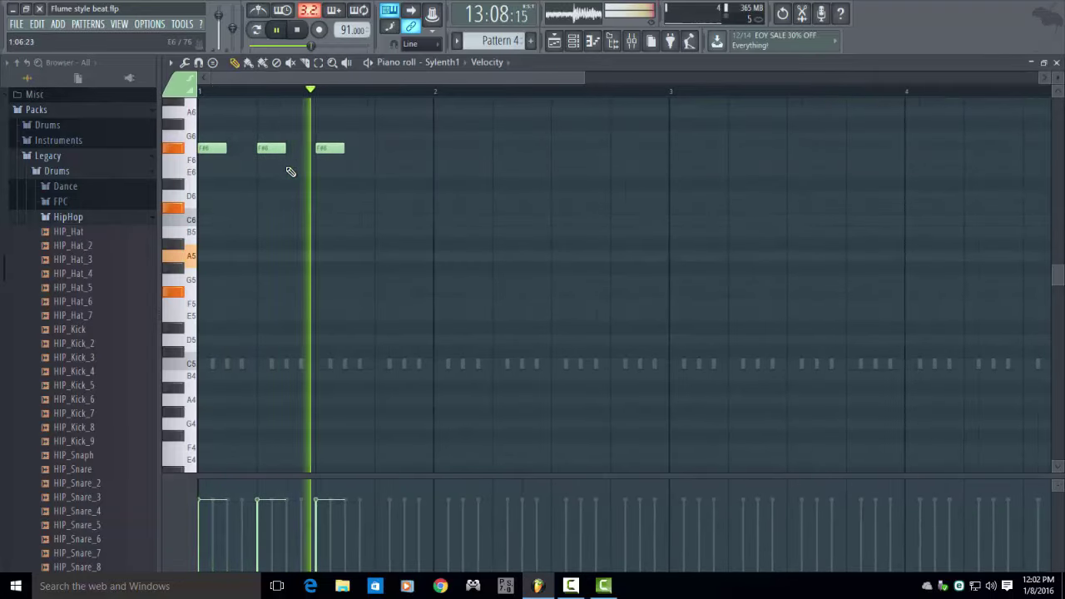
Add a two-step C#6 note on step 7 of bar 1, checking its placement by playback
{"action": "key", "text": "space"}
{"action": "key", "text": "space"}
{"action": "left_click_drag", "start_coordinate": [304, 200], "coordinate": [314, 209]}
{"action": "key", "text": "space"}
{"action": "key", "text": "space"}
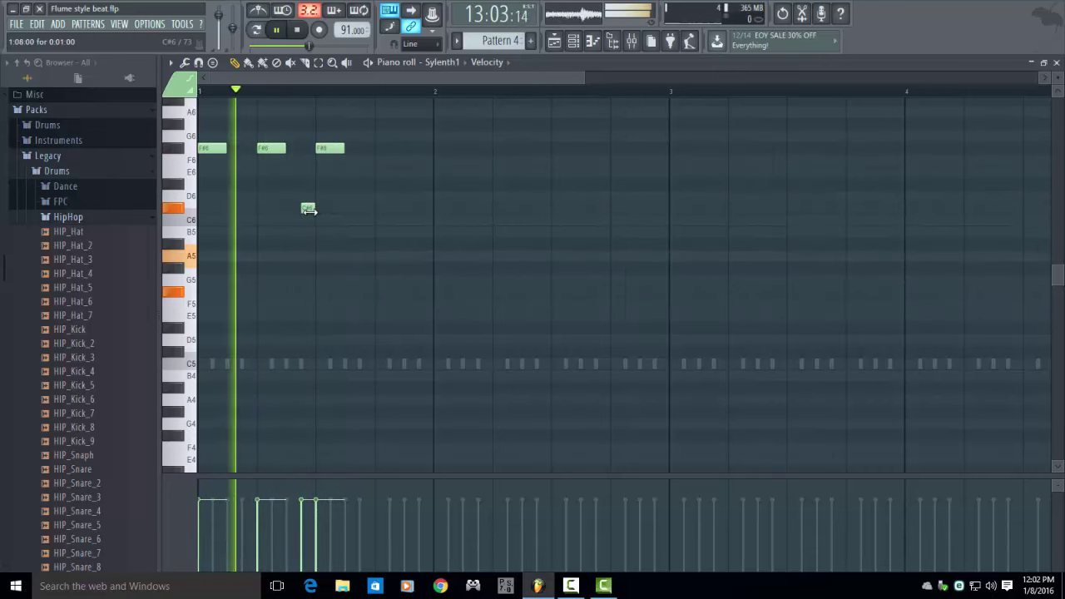
{"action": "key", "text": "space"}
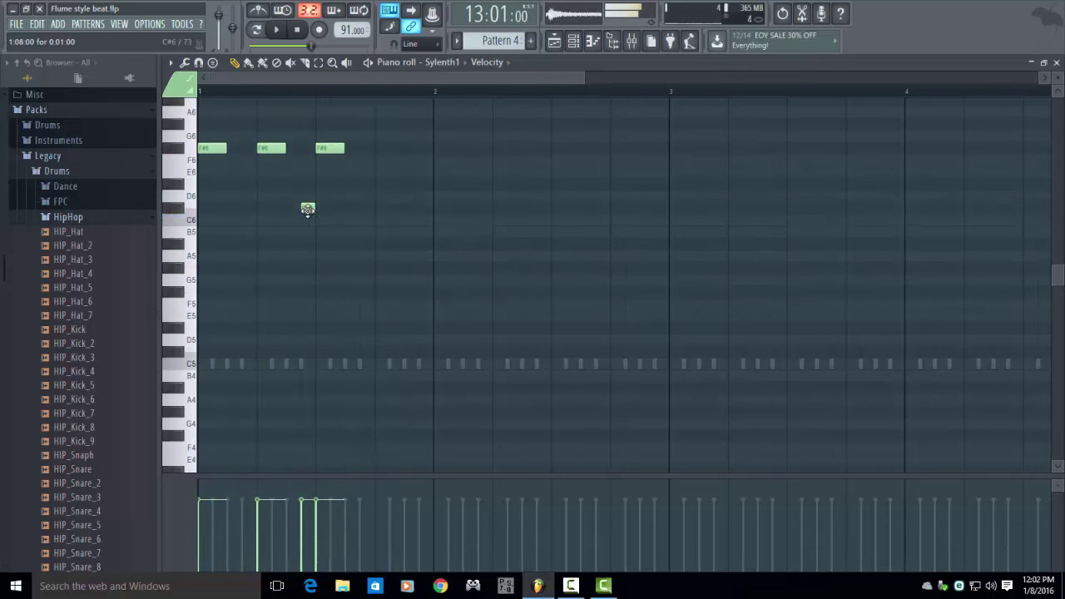
{"action": "left_click_drag", "start_coordinate": [307, 209], "coordinate": [295, 211]}
Try all the melody notes one octave higher during playback and move them back down to F#6 and C#6
{"action": "left_click_drag", "start_coordinate": [391, 237], "coordinate": [206, 102]}
{"action": "scroll", "coordinate": [366, 175], "scroll_direction": "down", "scroll_amount": 2}
{"action": "key", "text": "space"}
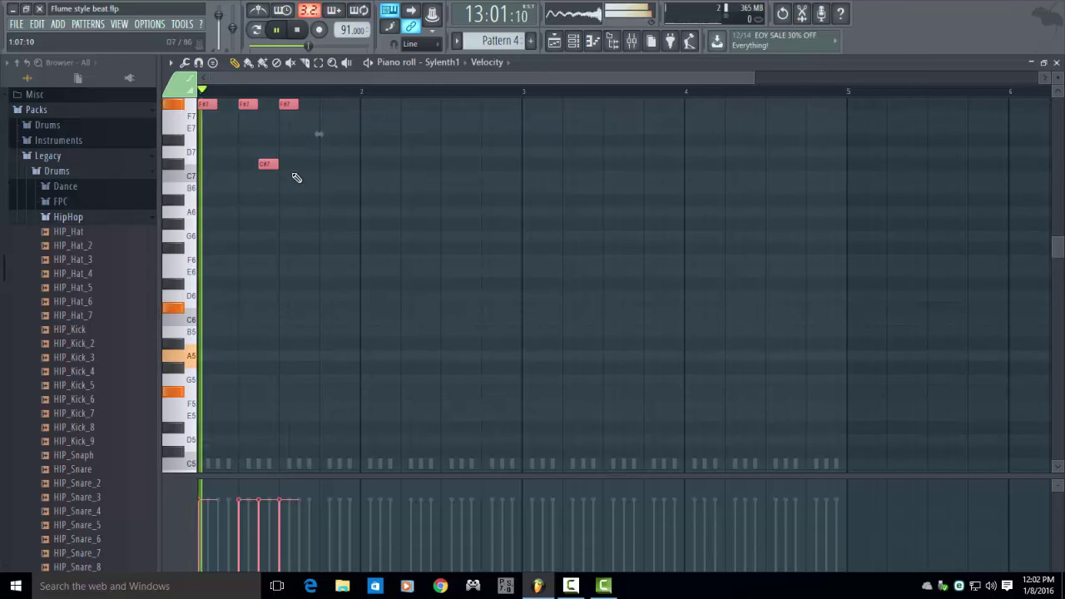
{"action": "left_click_drag", "start_coordinate": [1060, 242], "coordinate": [1060, 236]}
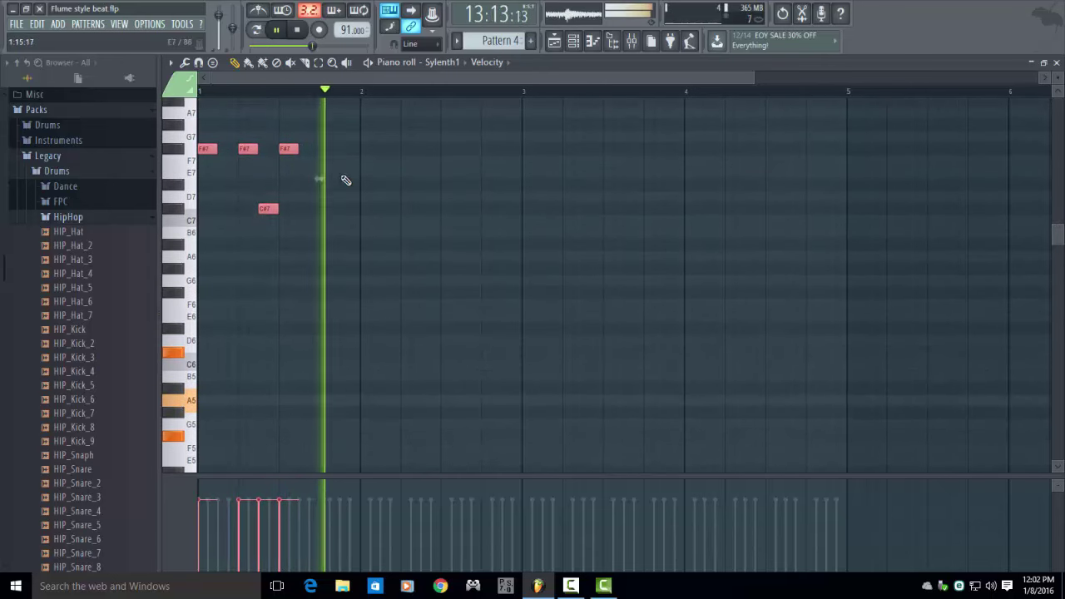
{"action": "key", "text": "space"}
{"action": "left_click_drag", "start_coordinate": [208, 148], "coordinate": [209, 292]}
{"action": "key", "text": "space"}
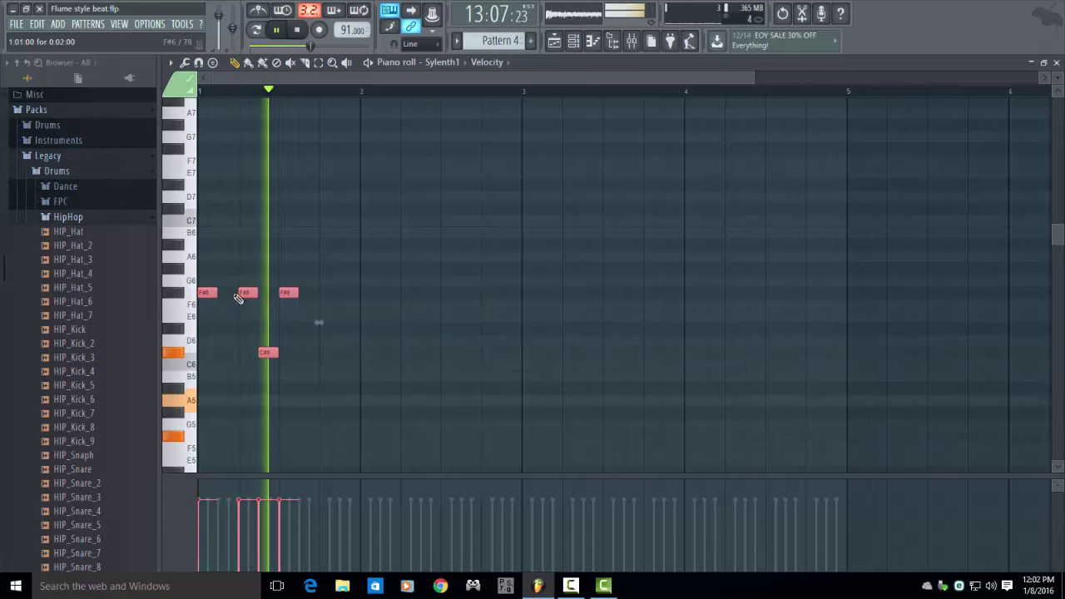
{"action": "key", "text": "space"}
Add F#6 on step 13 and C#6 on steps 11 and 15 of bar 1, and lengthen the first F#6 to three steps
{"action": "left_click", "coordinate": [328, 292]}
{"action": "key", "text": "space"}
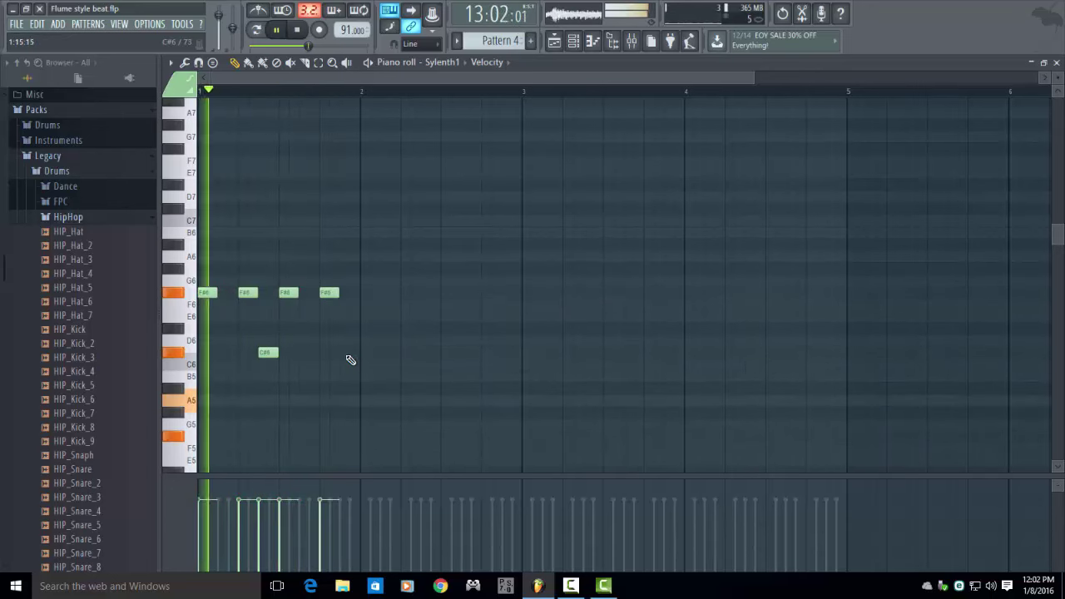
{"action": "left_click", "coordinate": [351, 352]}
{"action": "left_click", "coordinate": [309, 353]}
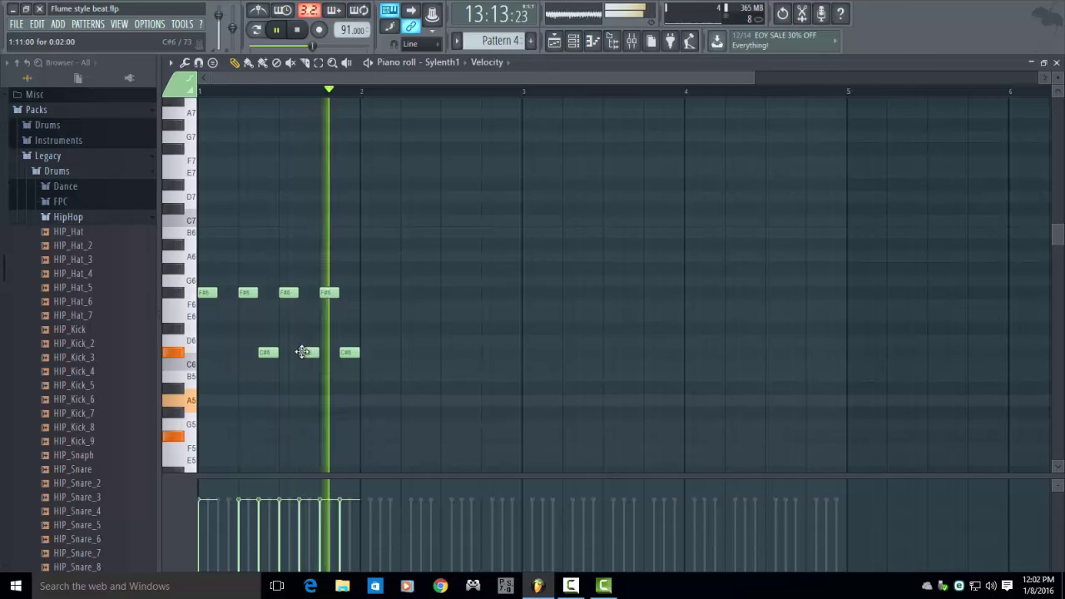
{"action": "left_click_drag", "start_coordinate": [214, 293], "coordinate": [227, 294]}
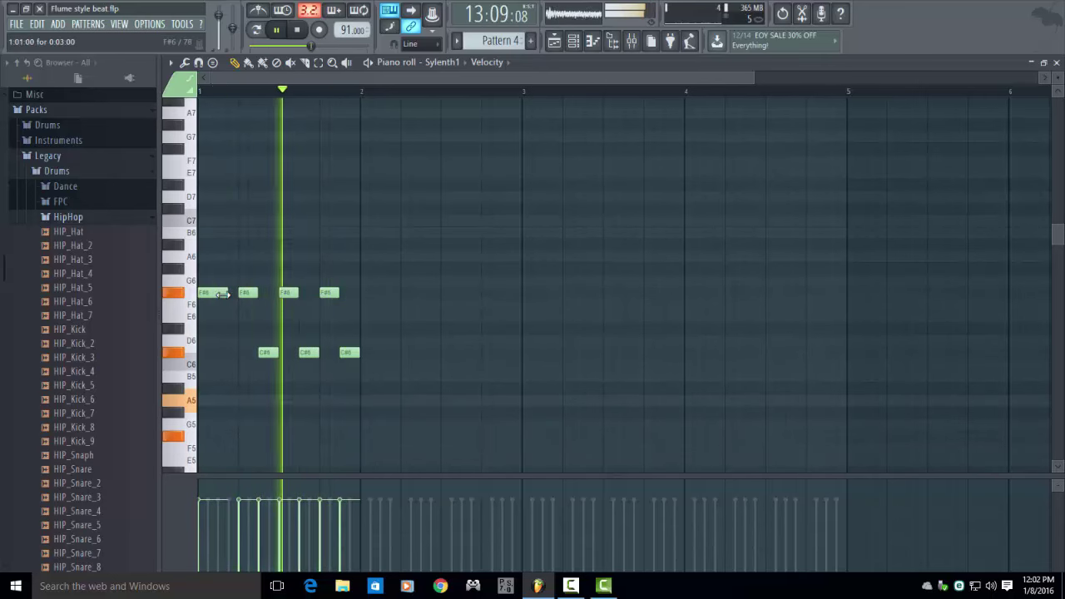
{"action": "key", "text": "space"}
Fill bar 2 with F#6 on steps 1, 5 and 9, C#6 on step 7 and a three-step G#6 on step 13
{"action": "left_click", "coordinate": [367, 294]}
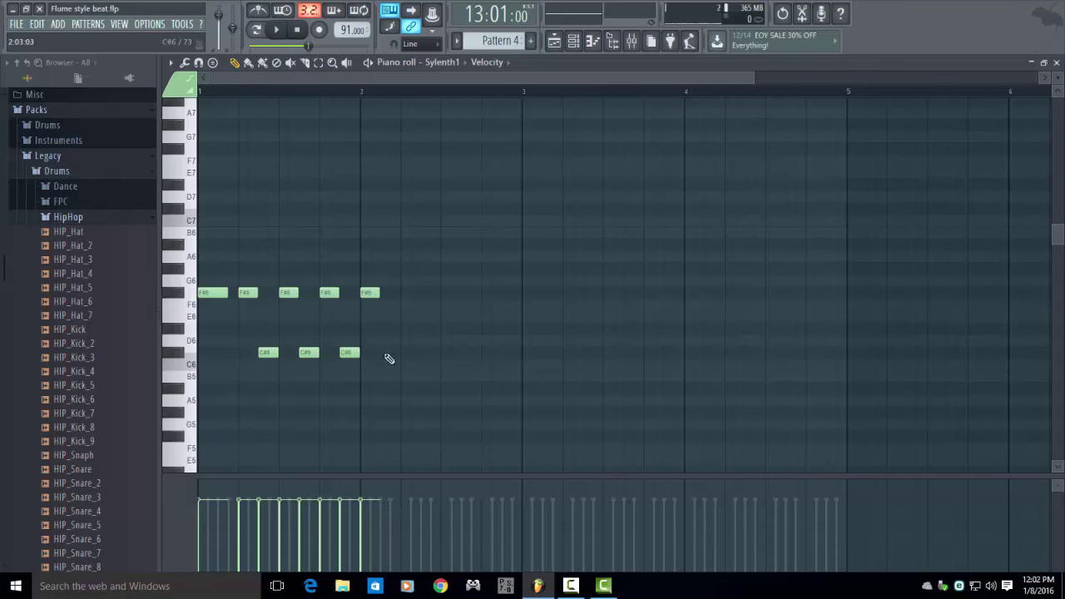
{"action": "left_click", "coordinate": [453, 292]}
{"action": "left_click", "coordinate": [462, 257]}
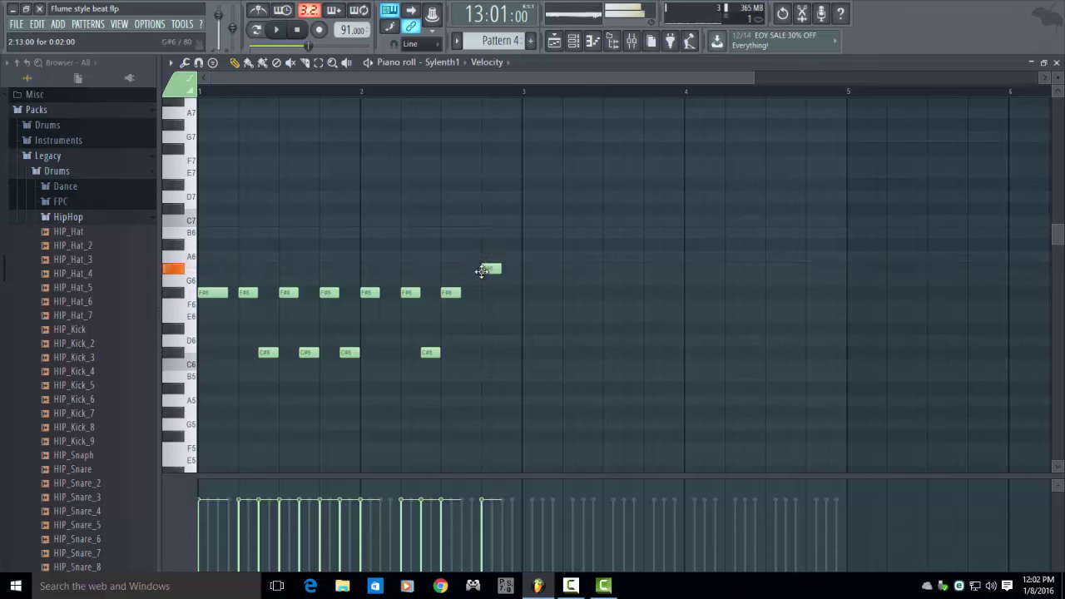
{"action": "key", "text": "space"}
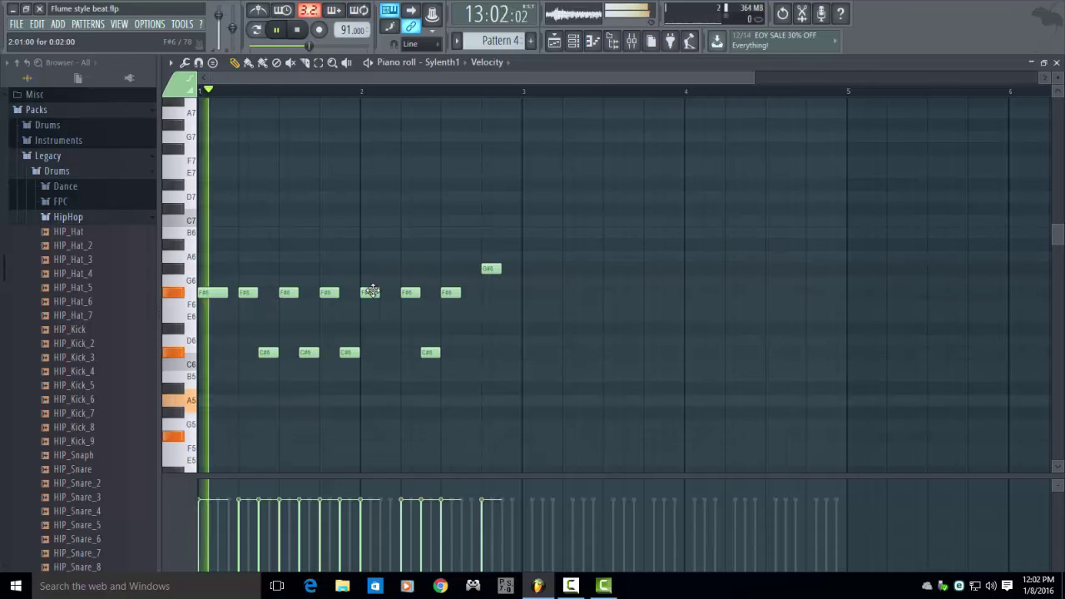
{"action": "left_click", "coordinate": [515, 270]}
{"action": "right_click", "coordinate": [515, 270]}
{"action": "key", "text": "space"}
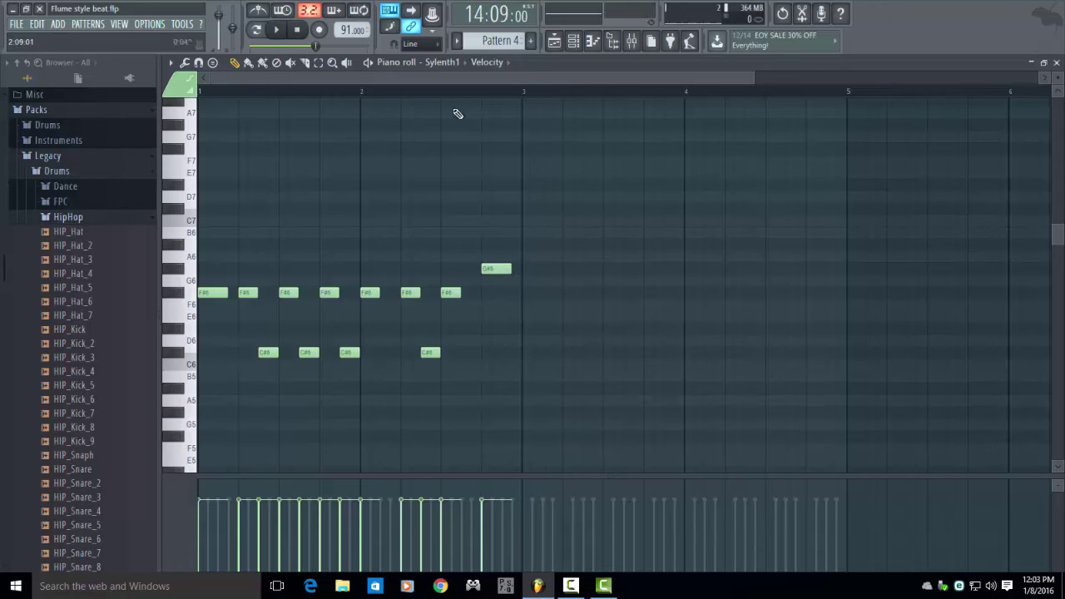
Add three-step notes A6 at the start of bar 3, B6 at the start of bar 4 and C#7 on step 9 of bar 4, checking by playback
{"action": "key", "text": "space"}
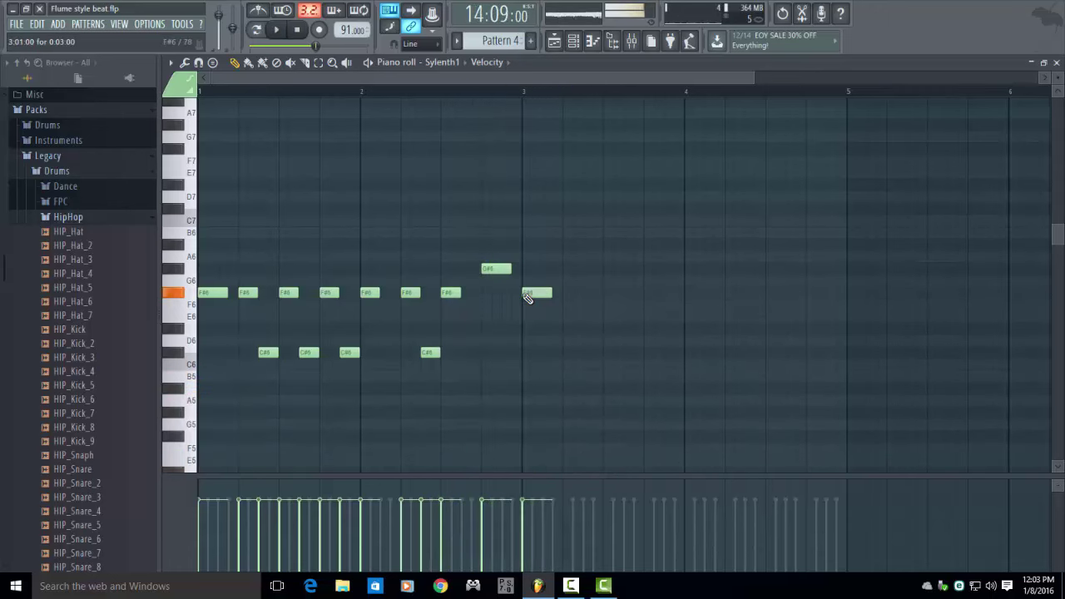
{"action": "mouse_move", "coordinate": [528, 267]}
{"action": "left_mouse_down"}
{"action": "mouse_move", "coordinate": [521, 247]}
{"action": "mouse_move", "coordinate": [525, 256]}
{"action": "left_mouse_up"}
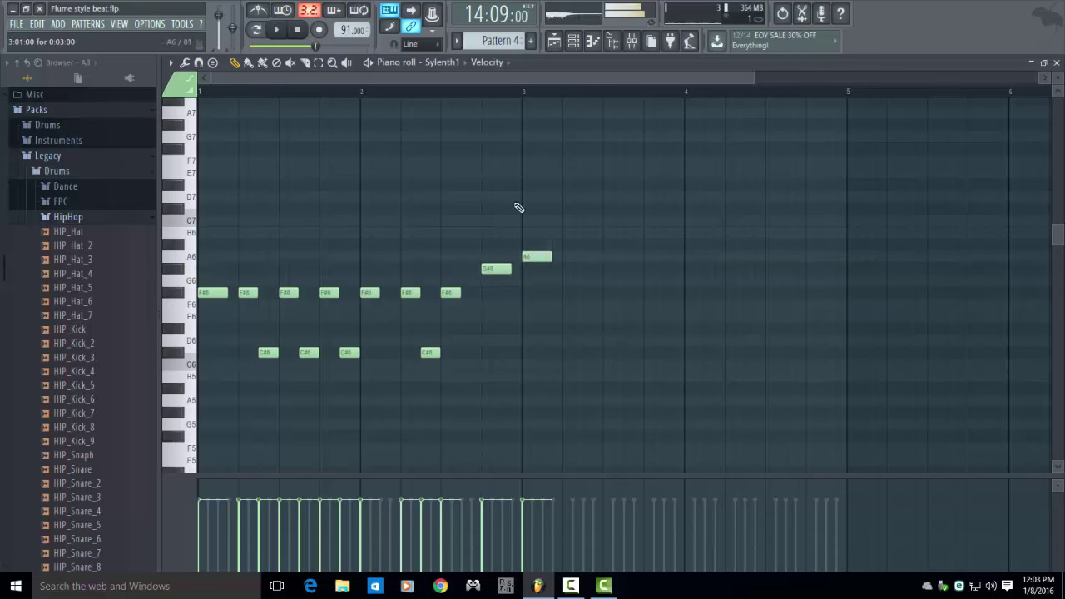
{"action": "key", "text": "space"}
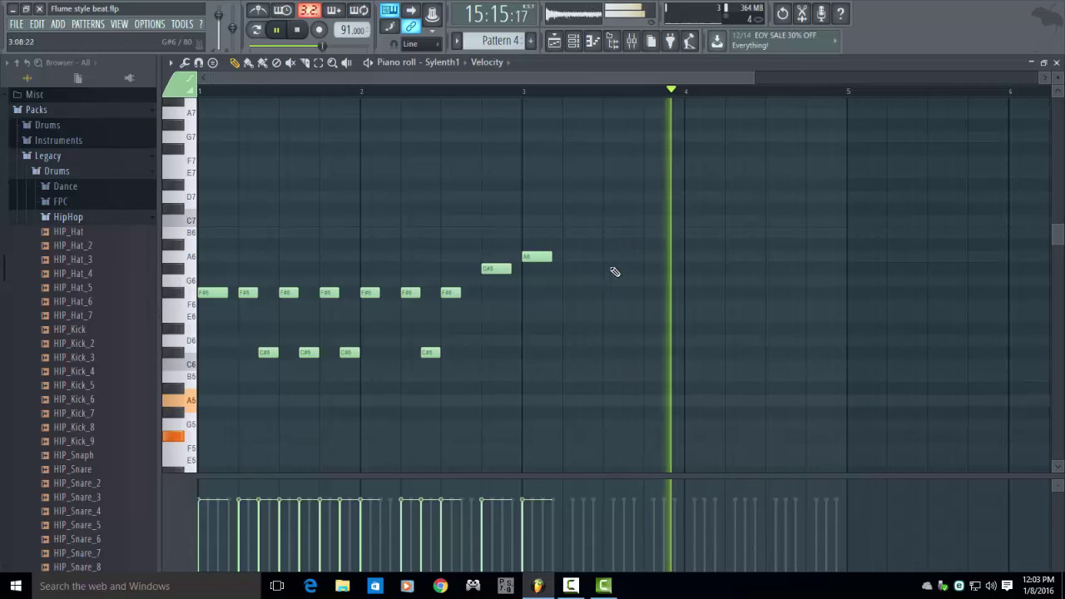
{"action": "key", "text": "space"}
{"action": "left_click", "coordinate": [685, 233]}
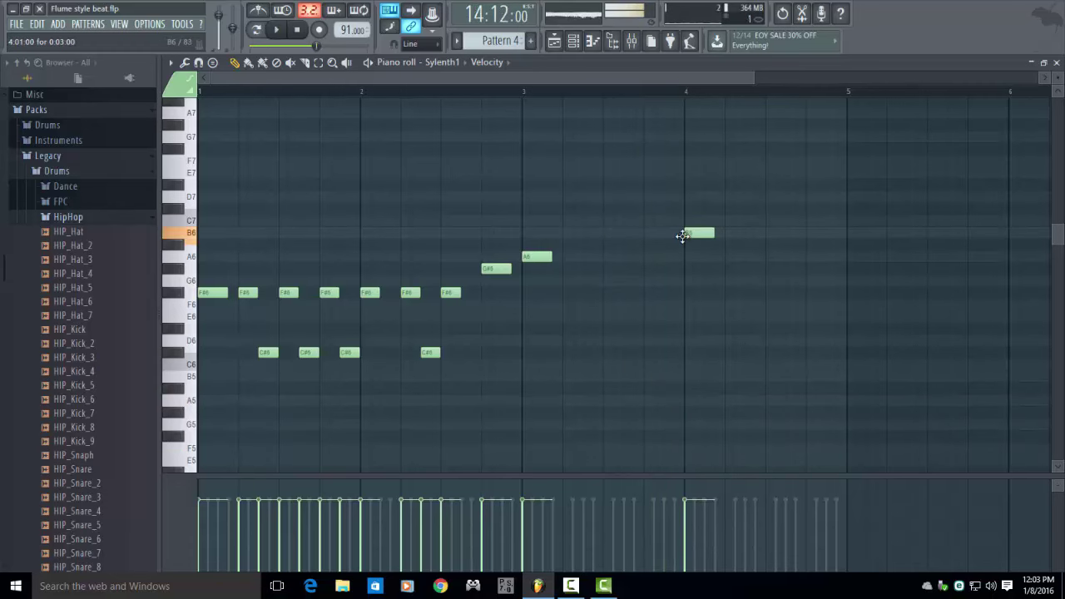
{"action": "key", "text": "space"}
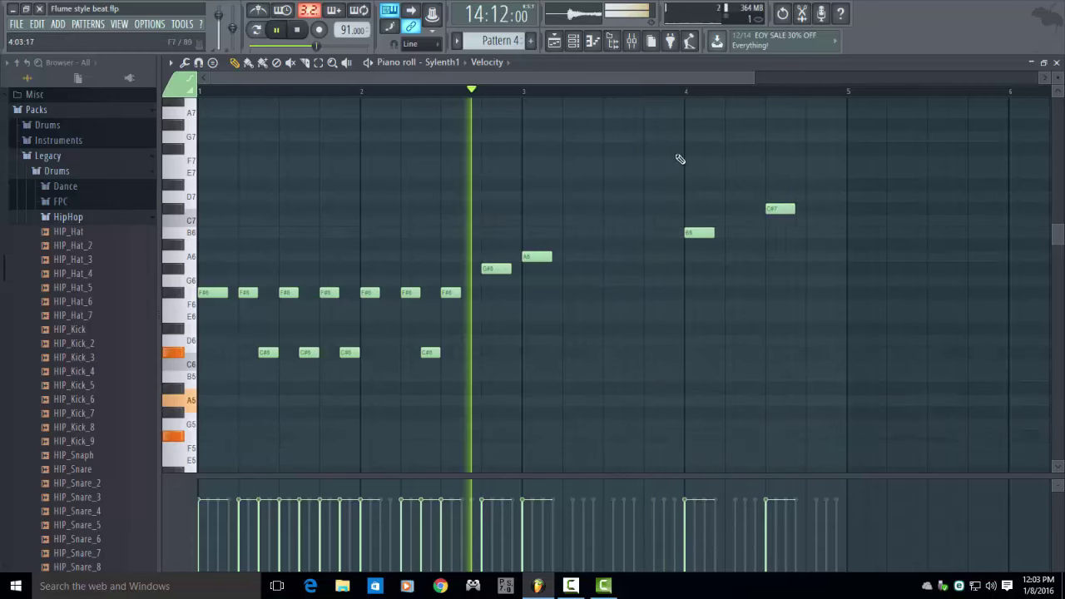
{"action": "scroll", "coordinate": [511, 171], "scroll_direction": "down", "scroll_amount": 3}
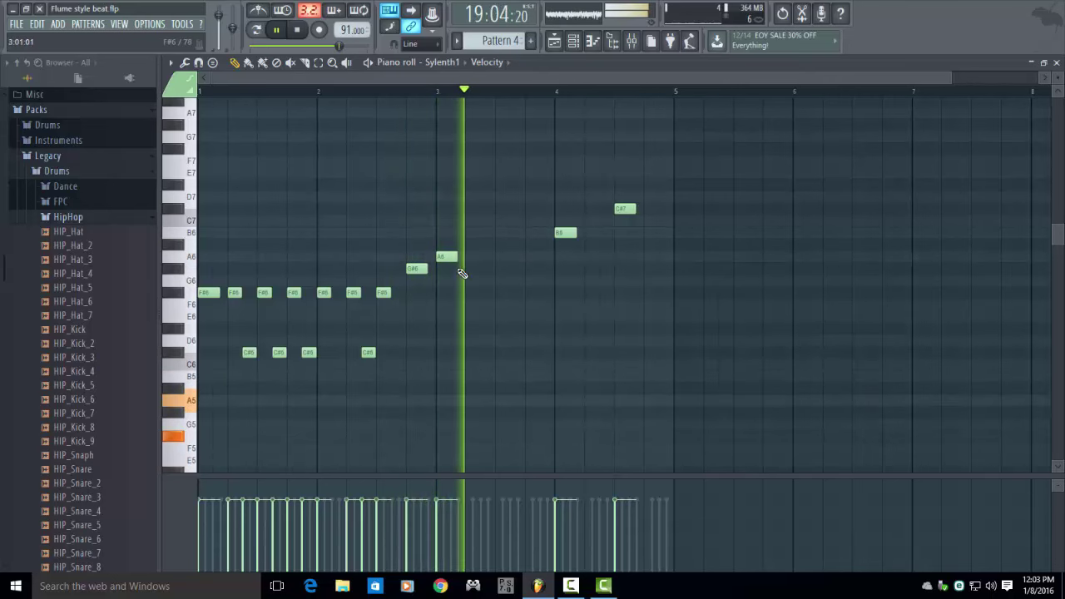
{"action": "key", "text": "space"}
{"action": "key", "text": "space"}
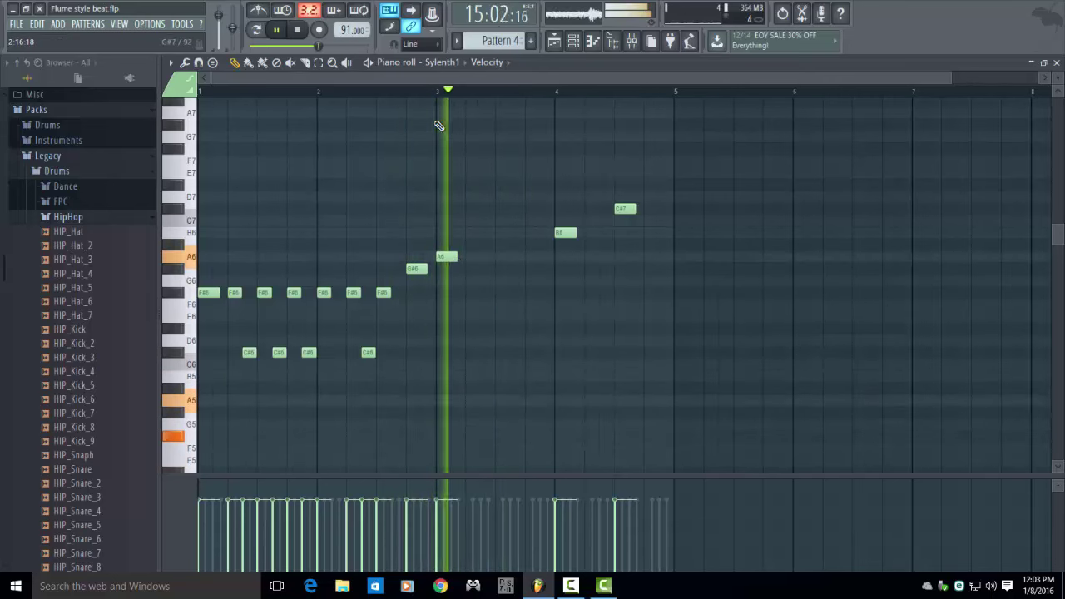
Check the Sylenth1 instrument settings during playback, look over the melody in the piano roll and return to the channel rack
{"action": "key", "text": "F6"}
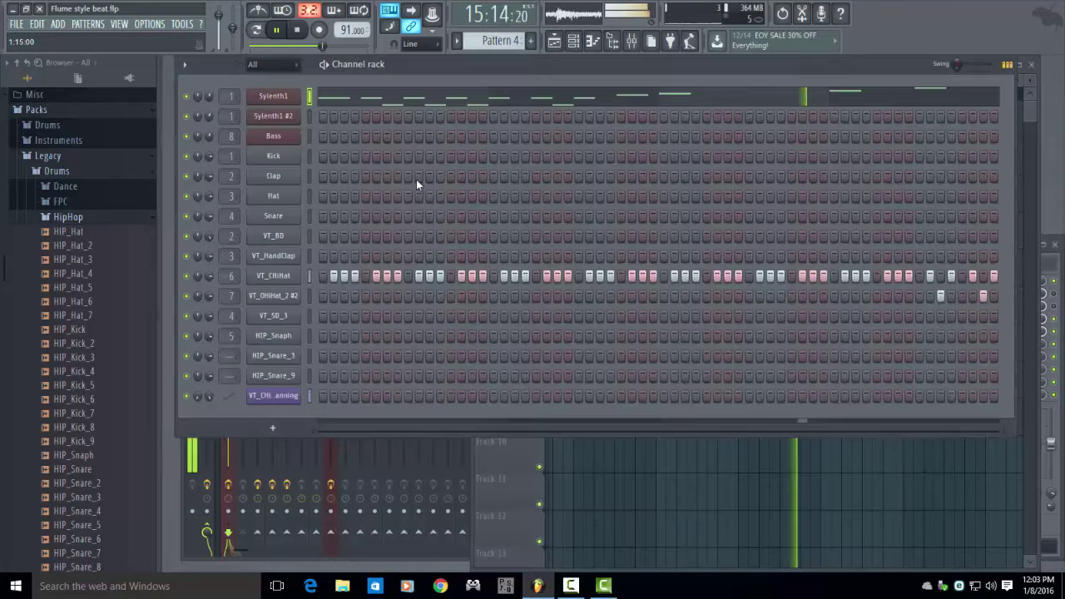
{"action": "left_click", "coordinate": [280, 112]}
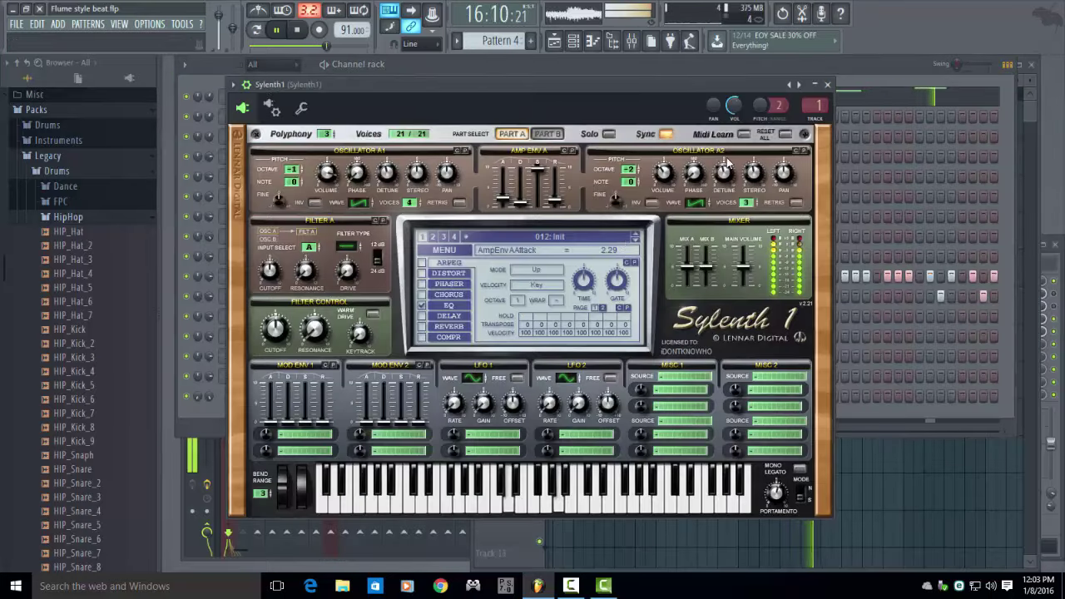
{"action": "key", "text": "space"}
{"action": "left_click", "coordinate": [827, 85]}
{"action": "key", "text": "F7"}
{"action": "scroll", "coordinate": [541, 166], "scroll_direction": "down", "scroll_amount": 2}
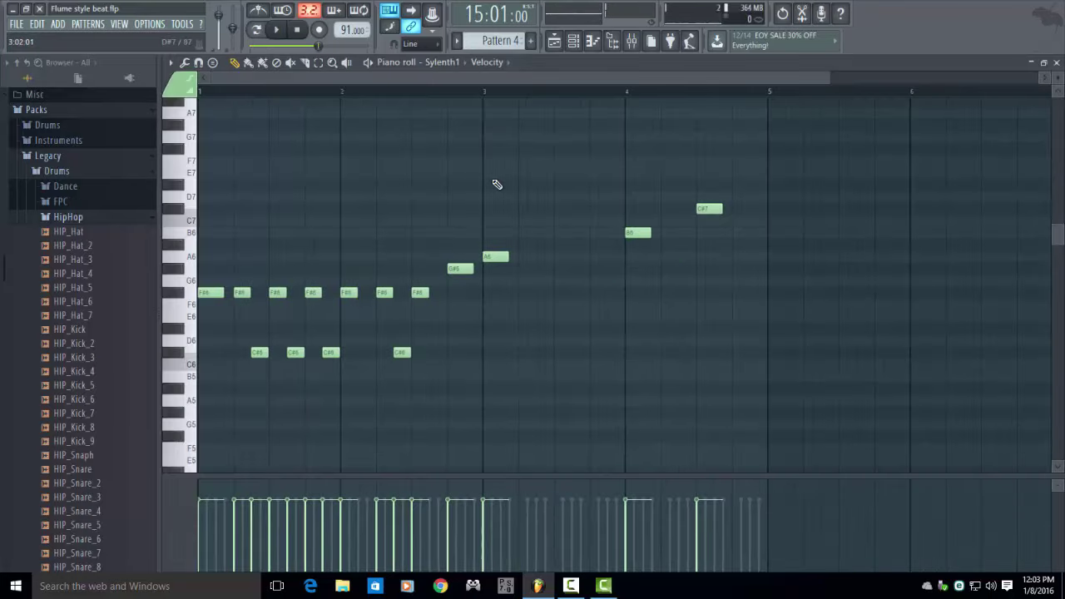
{"action": "left_click", "coordinate": [1056, 63]}
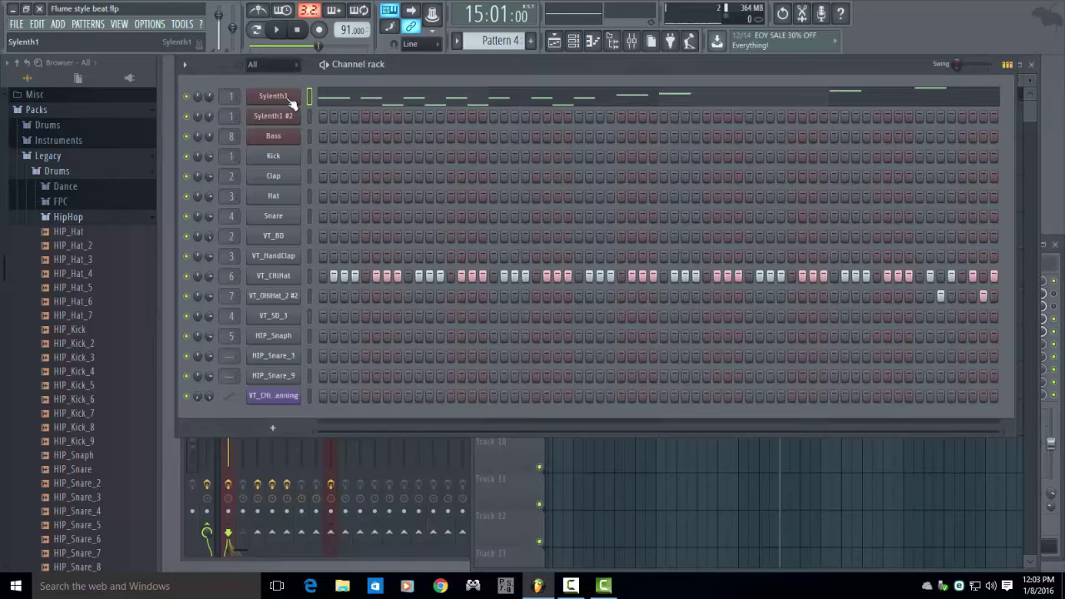
Paste the Sylenth1 melody from Pattern 4 into the Sylenth1 channel of a new Pattern 5 and play the song
{"action": "right_click", "coordinate": [383, 93]}
{"action": "left_click", "coordinate": [401, 95]}
{"action": "key", "text": "F4"}
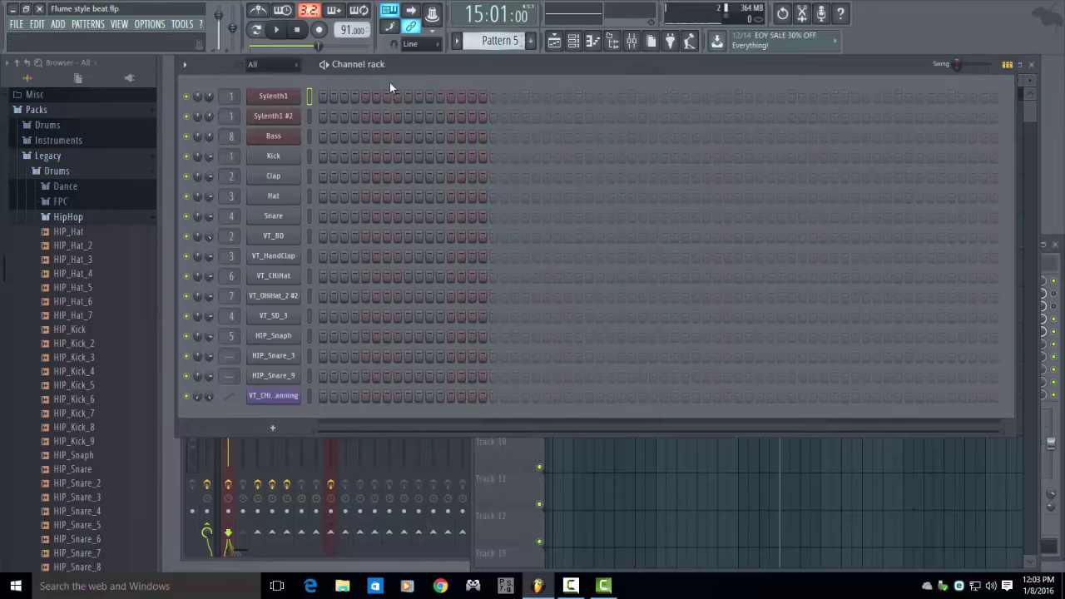
{"action": "right_click", "coordinate": [279, 97]}
{"action": "left_click", "coordinate": [420, 131]}
{"action": "key", "text": "F7"}
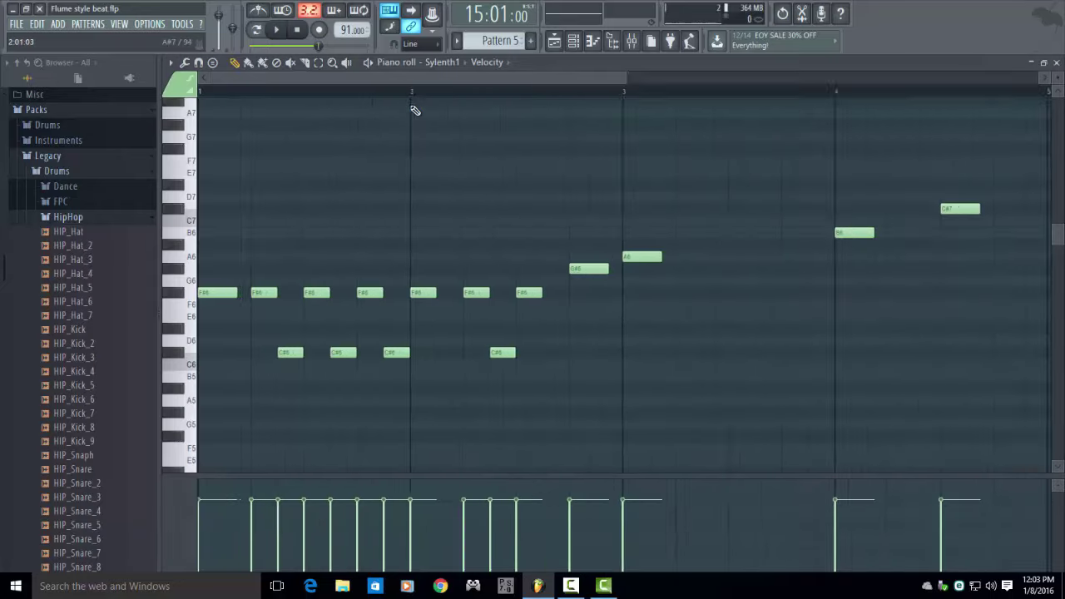
{"action": "scroll", "coordinate": [411, 121], "scroll_direction": "down", "scroll_amount": 1}
{"action": "key", "text": "space"}
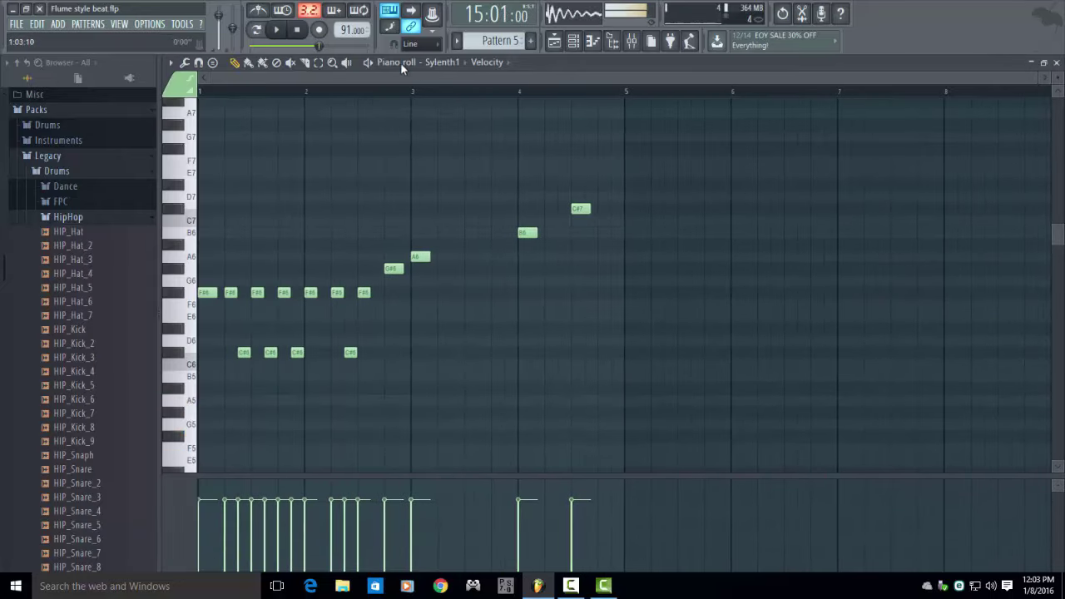
Play the Sylenth1 melody, add a three-step E6 note in bar 3 and move it to step 3
{"action": "key", "text": "space"}
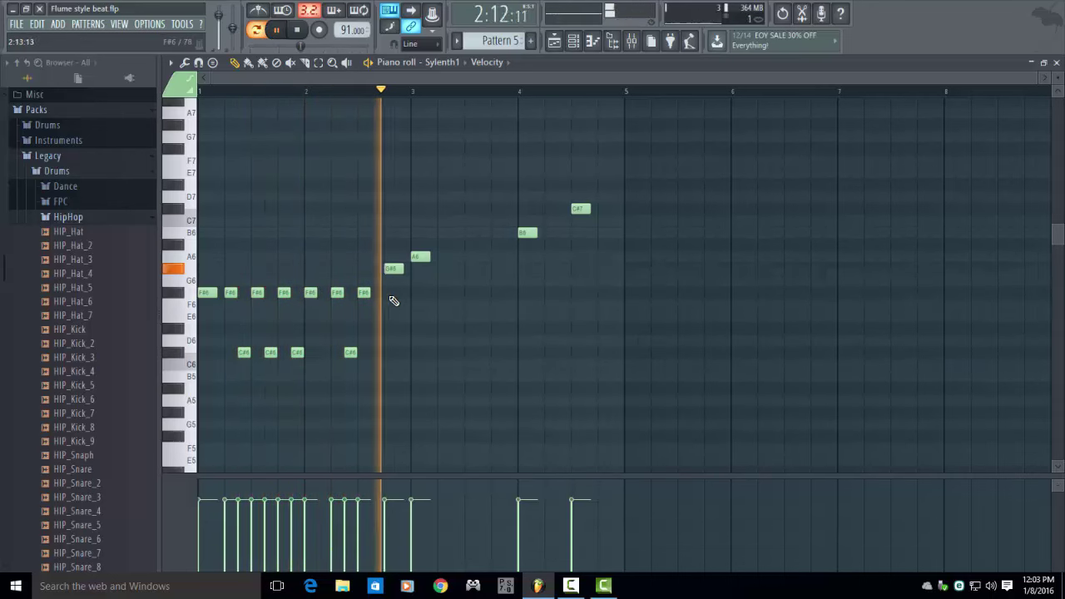
{"action": "key", "text": "space"}
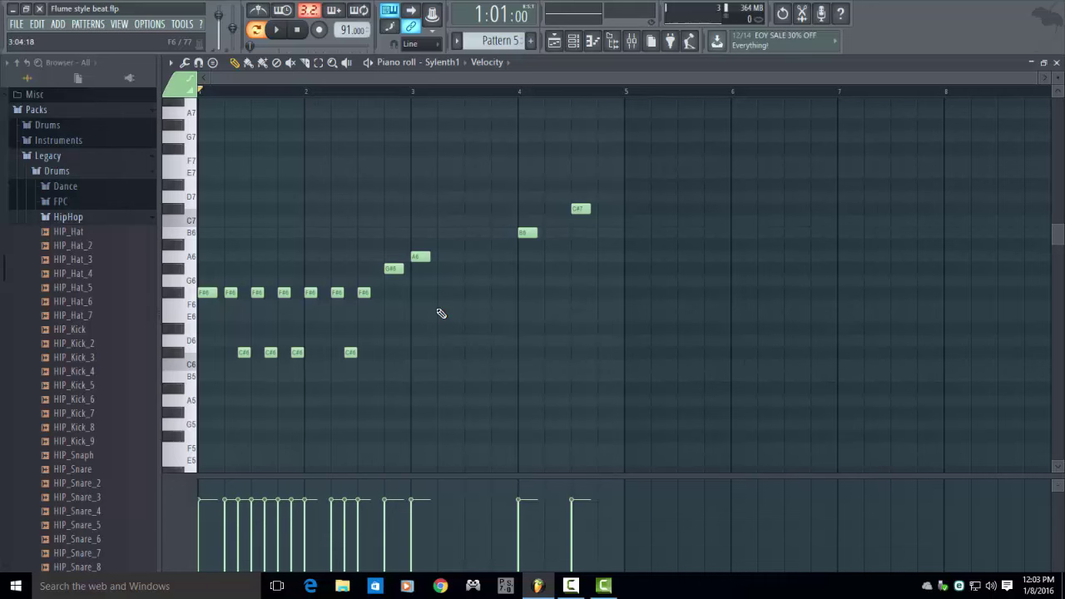
{"action": "left_click_drag", "start_coordinate": [440, 306], "coordinate": [436, 322]}
{"action": "left_click", "coordinate": [413, 88]}
{"action": "key", "text": "space"}
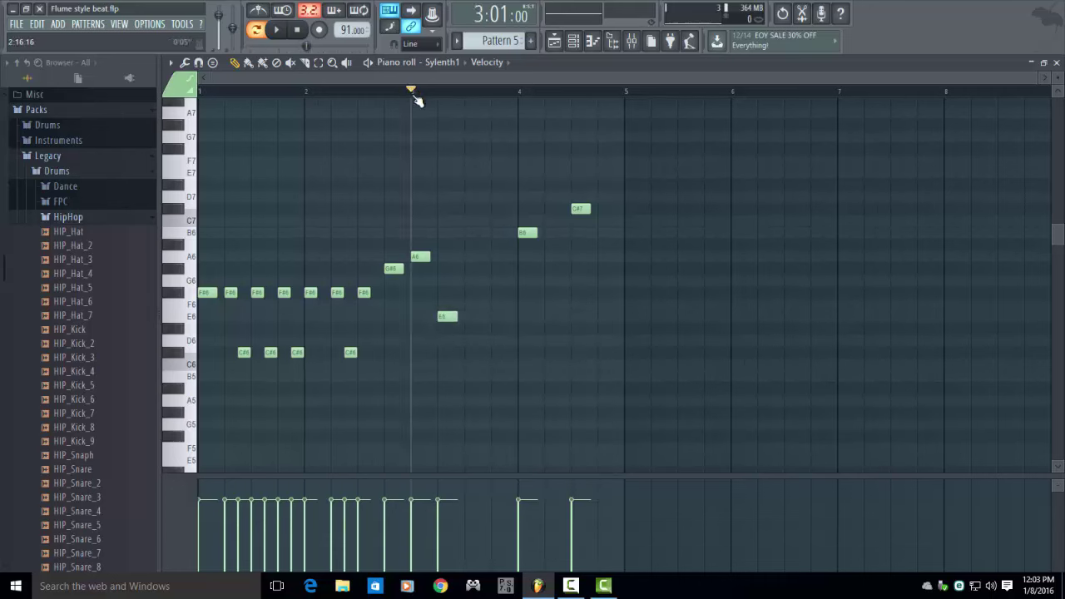
{"action": "mouse_move", "coordinate": [447, 318]}
{"action": "left_mouse_down"}
{"action": "mouse_move", "coordinate": [432, 317]}
{"action": "mouse_move", "coordinate": [444, 317]}
{"action": "left_mouse_up"}
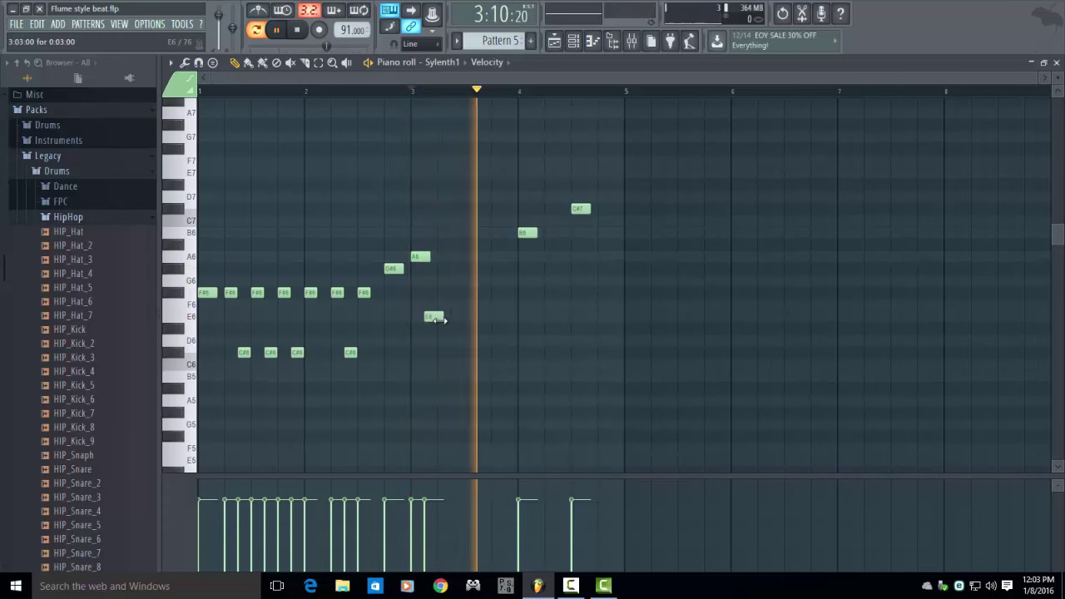
Add A6 notes on steps 5 and 9 of bar 3 and move the E6 to step 7 as a two-step note, checking by playback
{"action": "scroll", "coordinate": [471, 266], "scroll_direction": "up", "scroll_amount": 2}
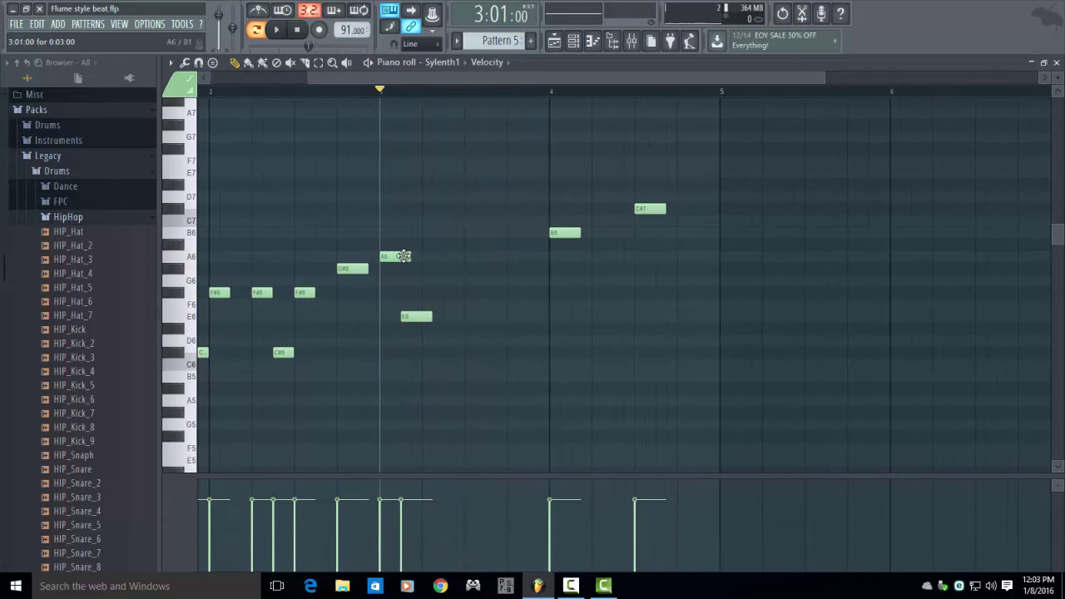
{"action": "left_click_drag", "start_coordinate": [418, 317], "coordinate": [485, 316]}
{"action": "key", "text": "space"}
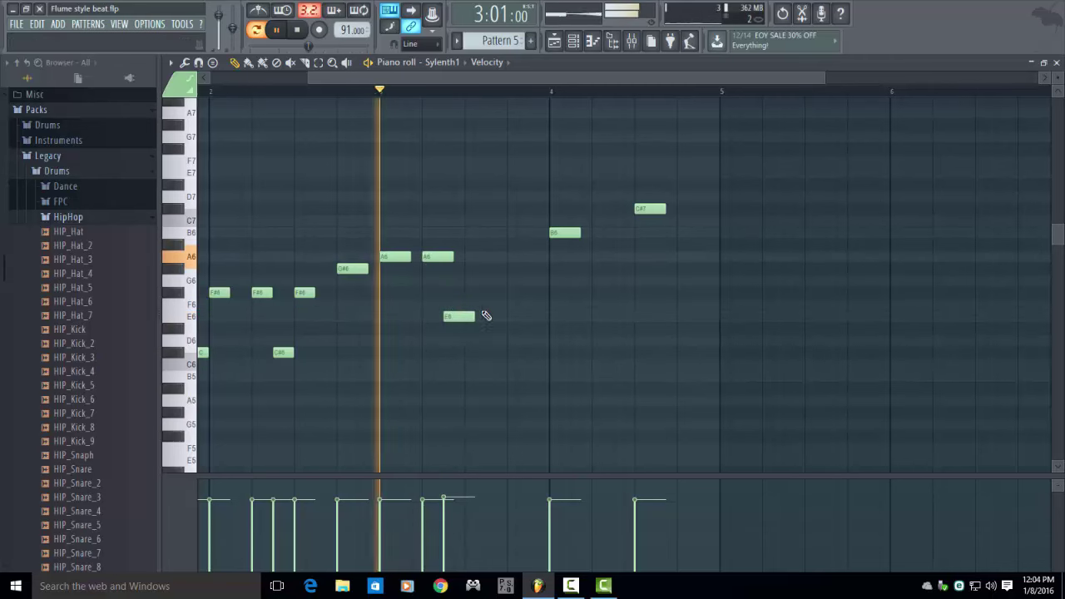
{"action": "key", "text": "space"}
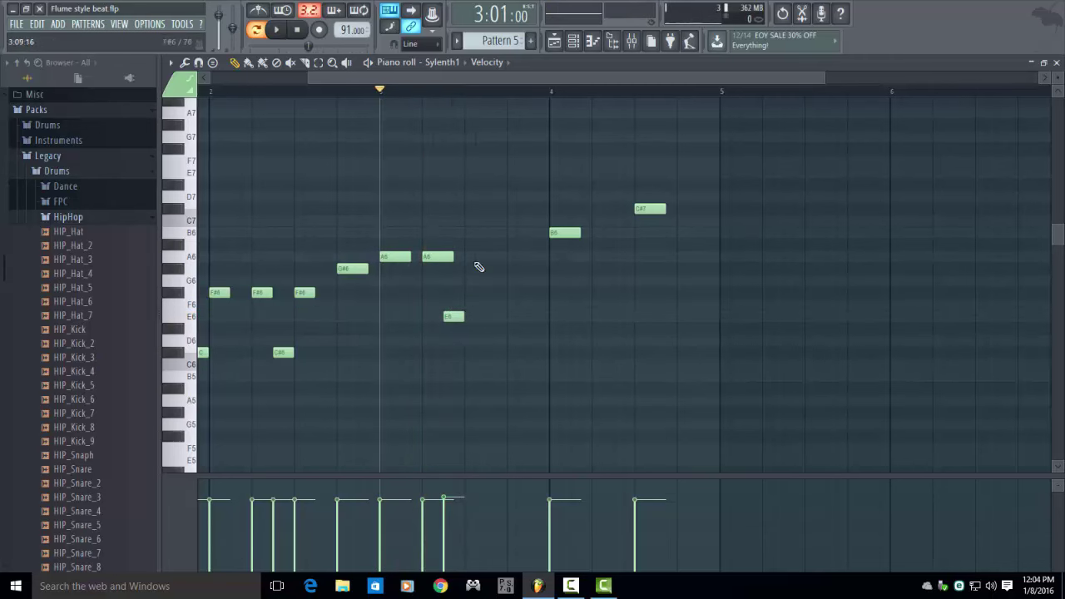
{"action": "left_click", "coordinate": [463, 257]}
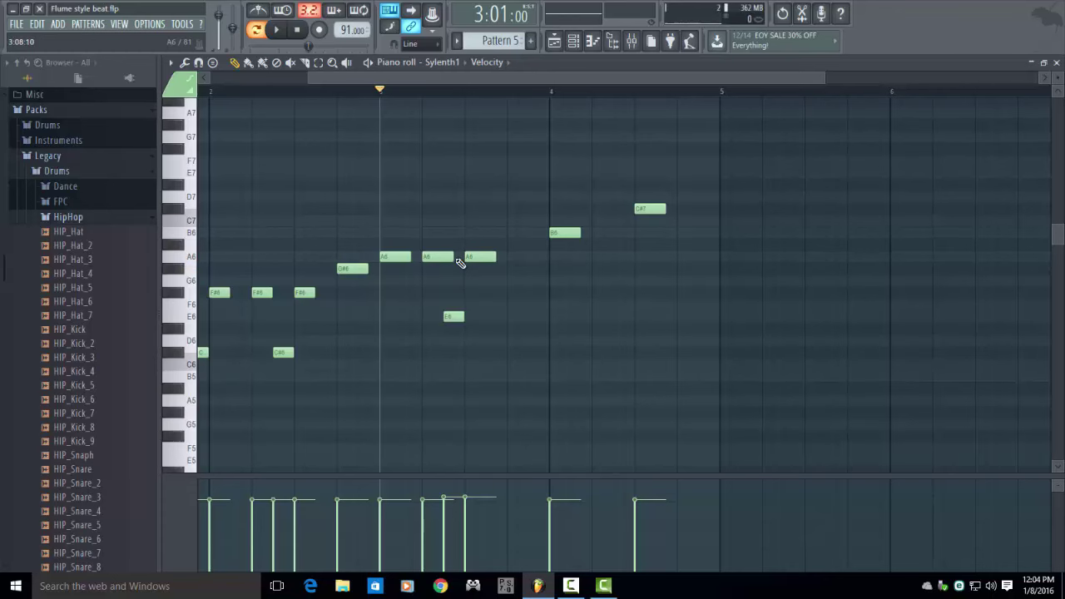
{"action": "key", "text": "space"}
{"action": "scroll", "coordinate": [499, 204], "scroll_direction": "down", "scroll_amount": 3}
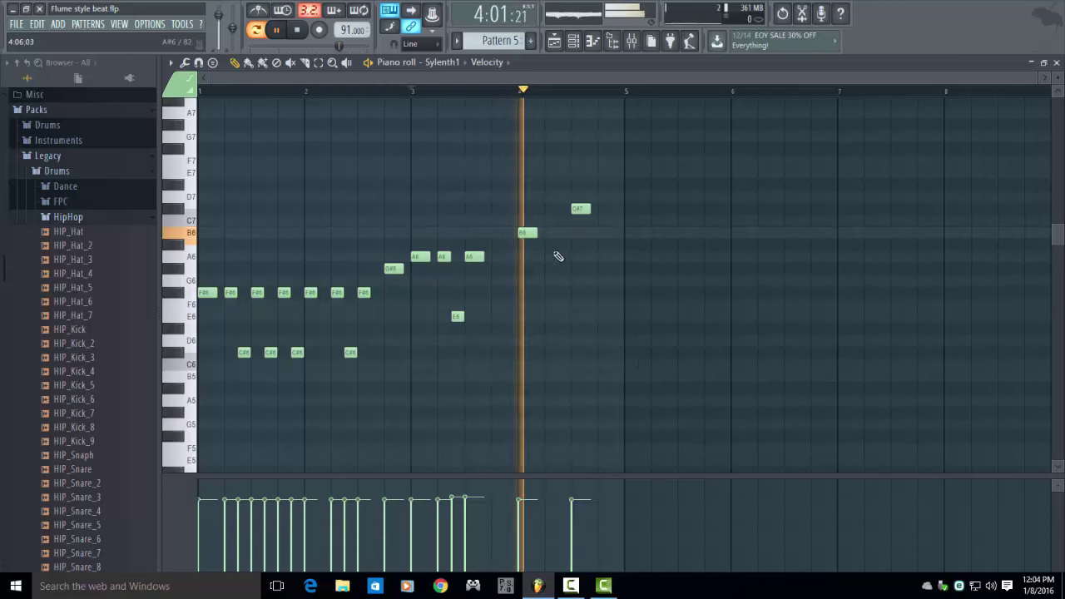
{"action": "key", "text": "space"}
Add a two-step E7 on step 13 of bar 4, return to the channel rack and play the song
{"action": "left_click", "coordinate": [604, 174]}
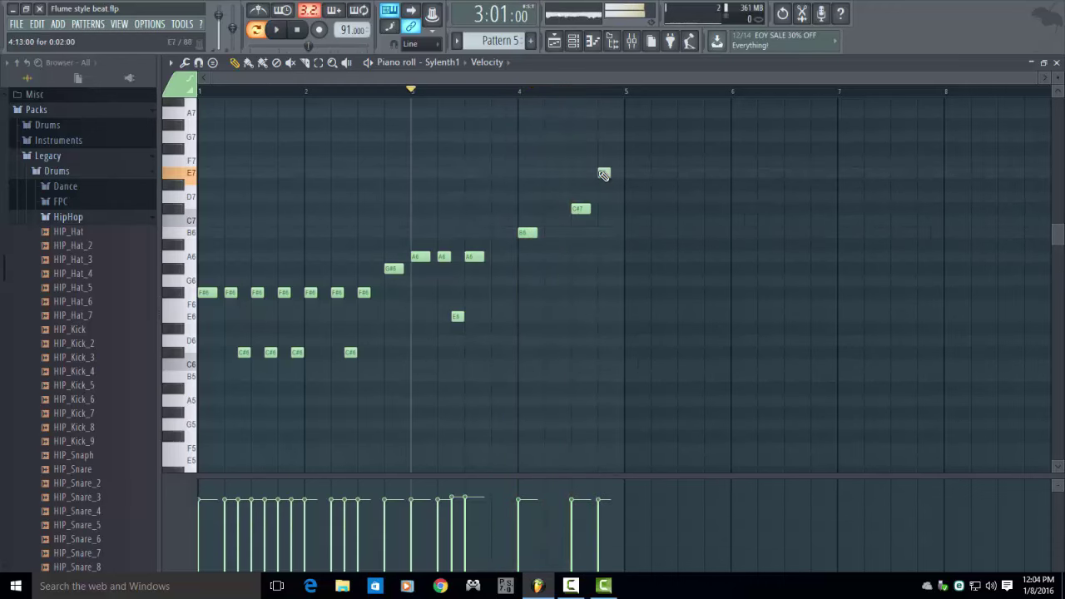
{"action": "left_click", "coordinate": [208, 95]}
{"action": "key", "text": "F6"}
{"action": "left_click", "coordinate": [287, 117]}
{"action": "key", "text": "space"}
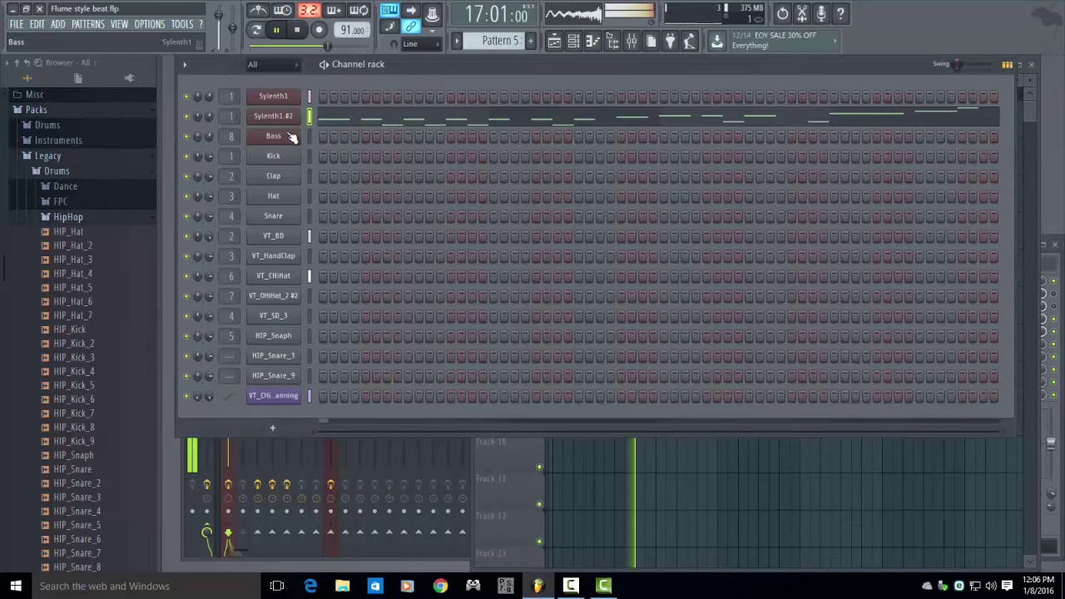
Check the Sylenth1 #2 and Sylenth1 instrument settings during playback and bring the playlist forward
{"action": "left_click", "coordinate": [292, 121]}
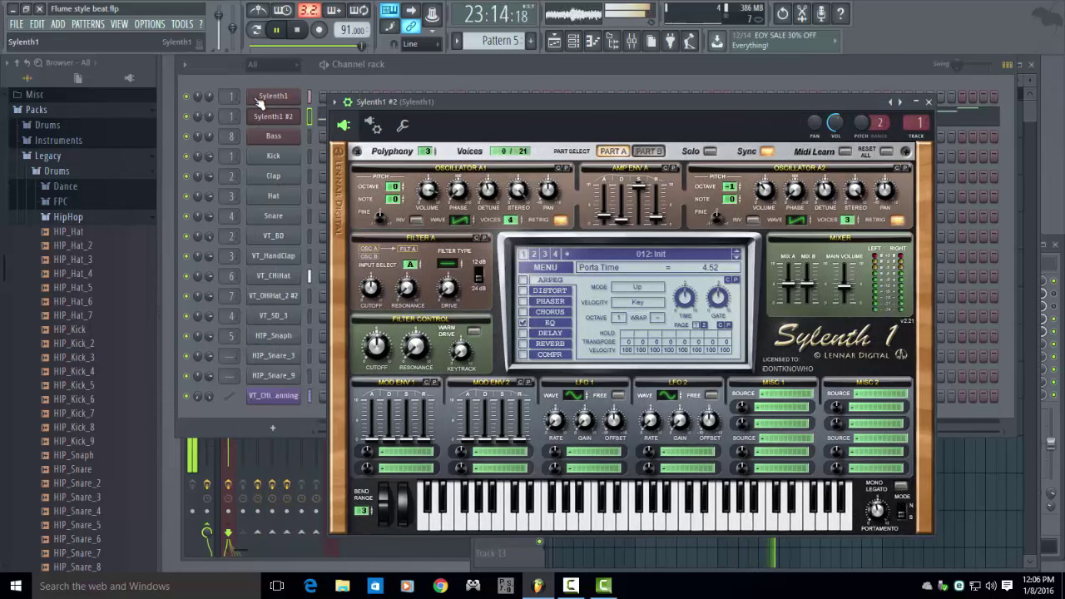
{"action": "left_click", "coordinate": [261, 102]}
{"action": "key", "text": "Escape"}
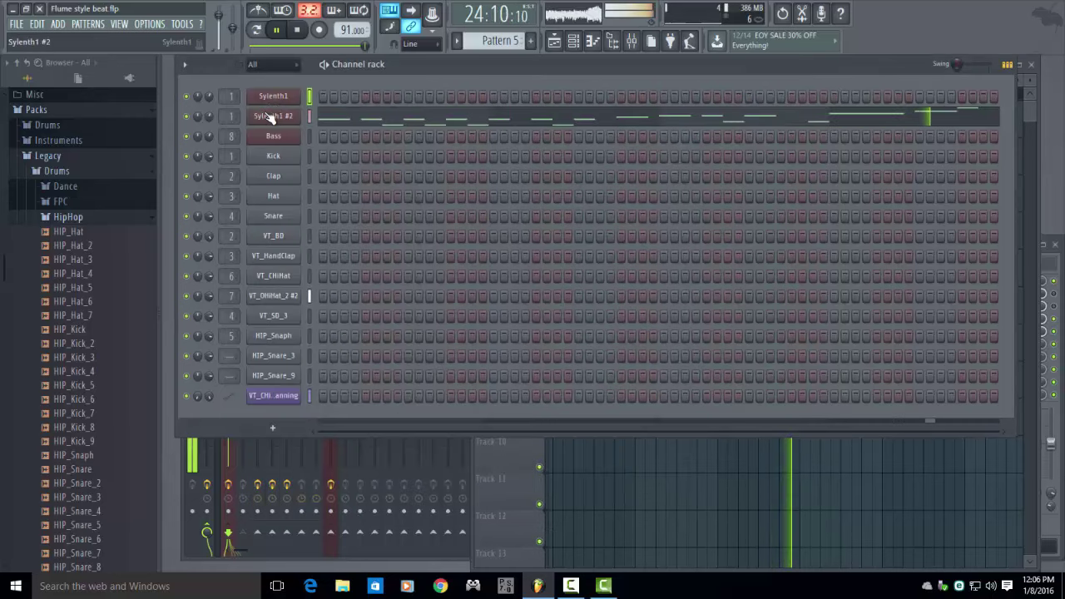
{"action": "left_click", "coordinate": [268, 116]}
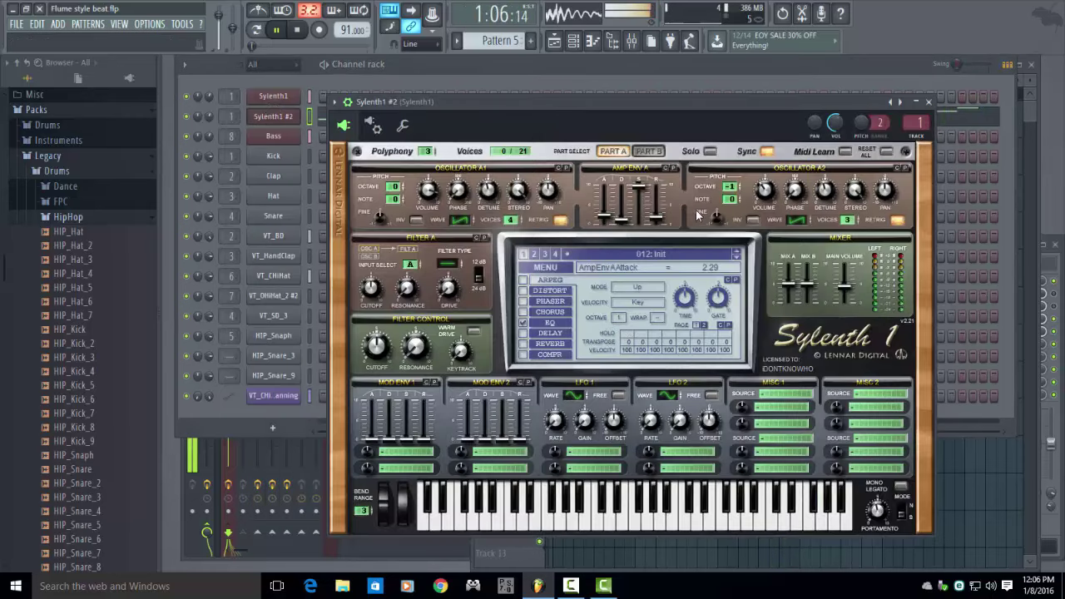
{"action": "left_click", "coordinate": [1030, 117]}
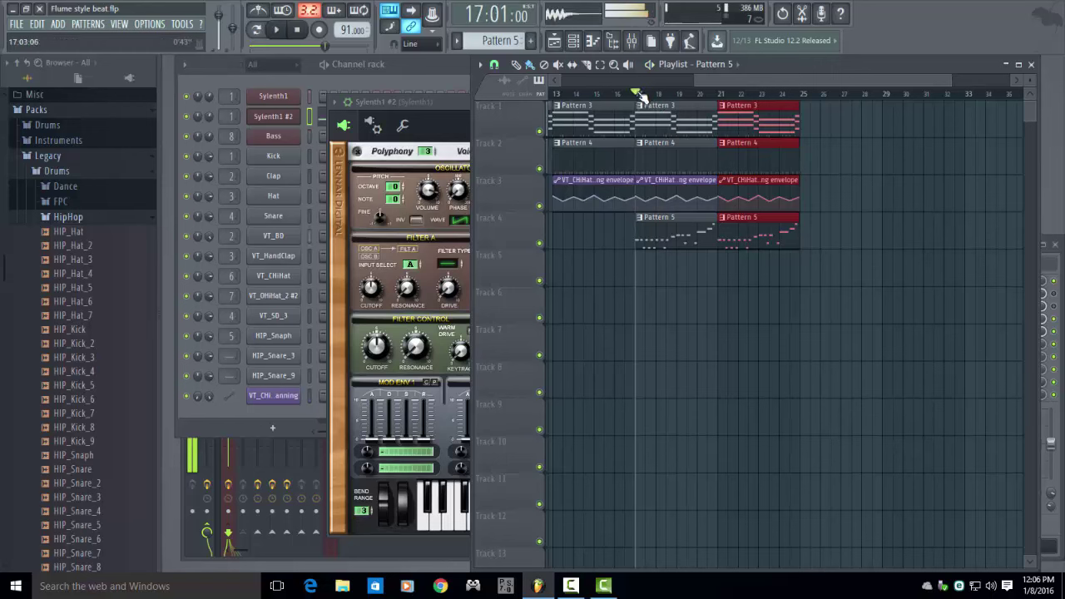
Enable the reverb in the Sylenth1 #2 instrument and set its dry/wet to 20.48 %
{"action": "left_click", "coordinate": [443, 106]}
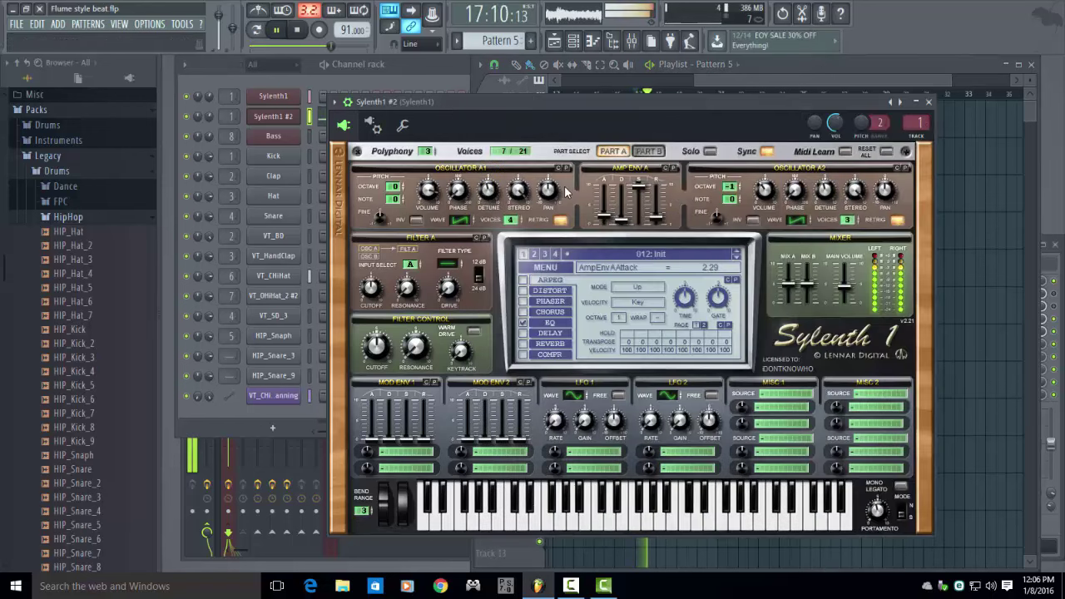
{"action": "left_click", "coordinate": [550, 345]}
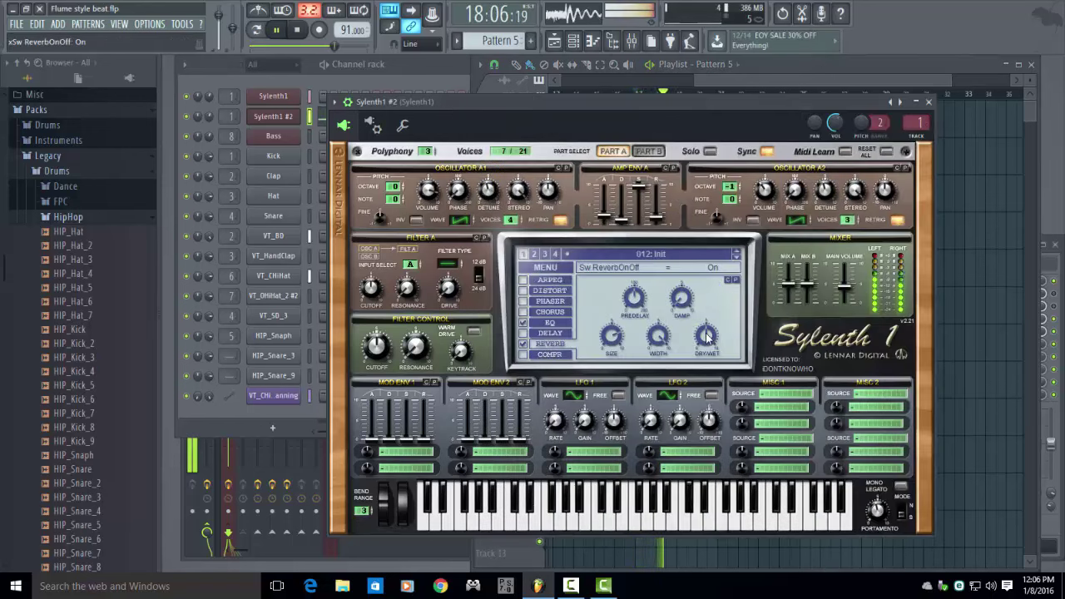
{"action": "left_click_drag", "start_coordinate": [706, 336], "coordinate": [695, 356]}
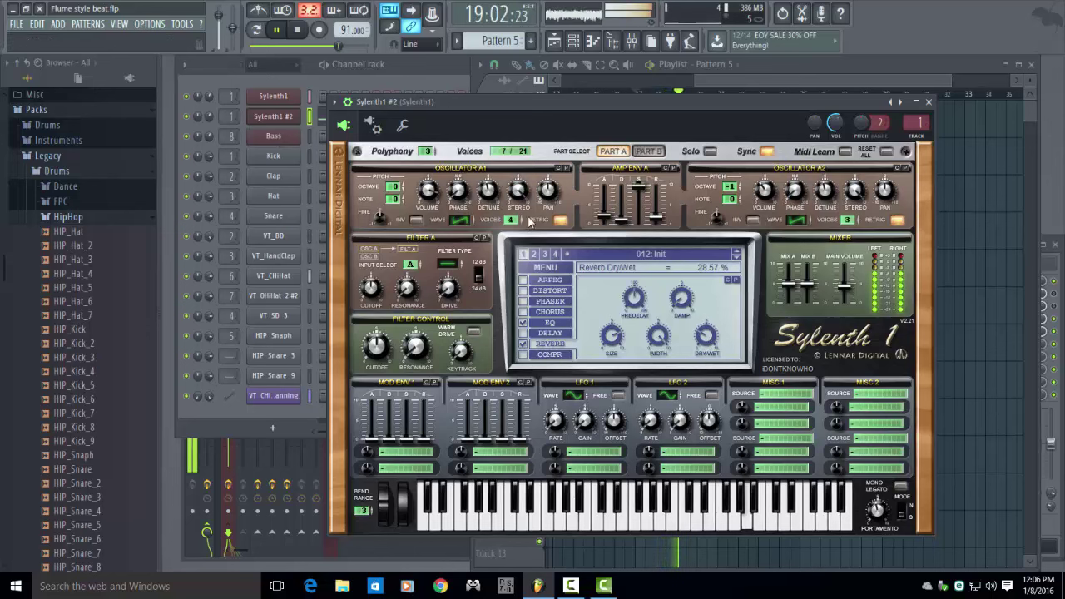
{"action": "scroll", "coordinate": [711, 349], "scroll_direction": "down", "scroll_amount": 1}
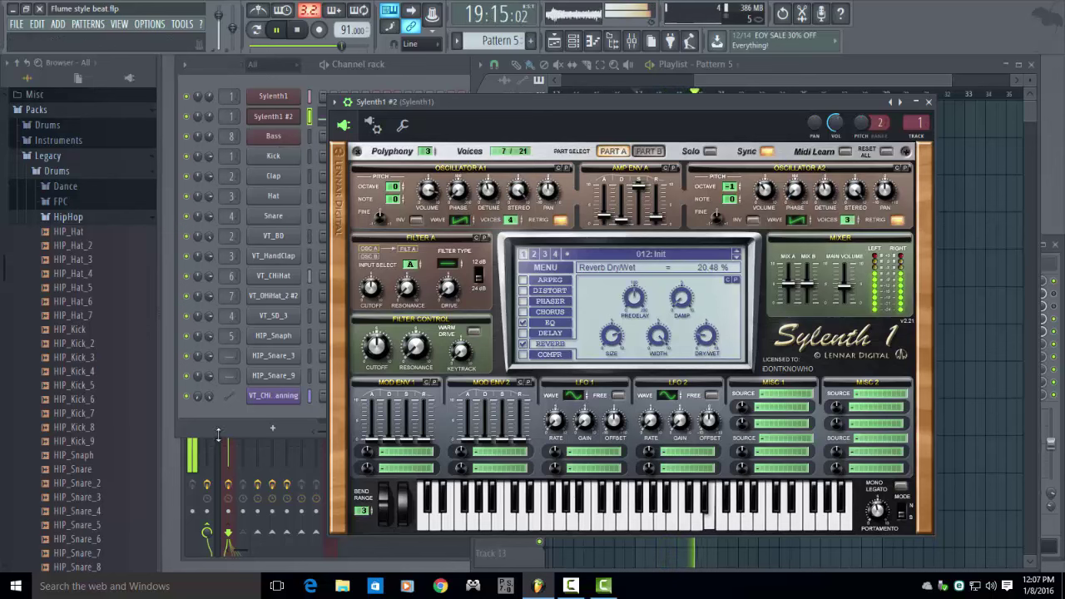
Look over the Sylenth1 #2 notes in the piano roll and rename the channel as Melody
{"action": "right_click", "coordinate": [289, 123]}
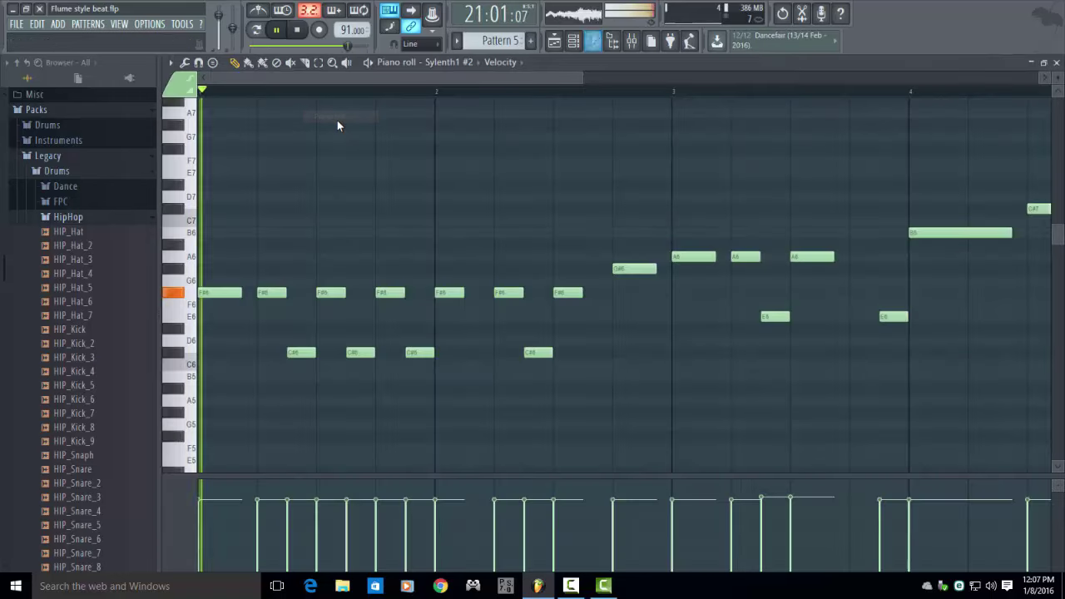
{"action": "left_click", "coordinate": [337, 120]}
{"action": "key", "text": "F7"}
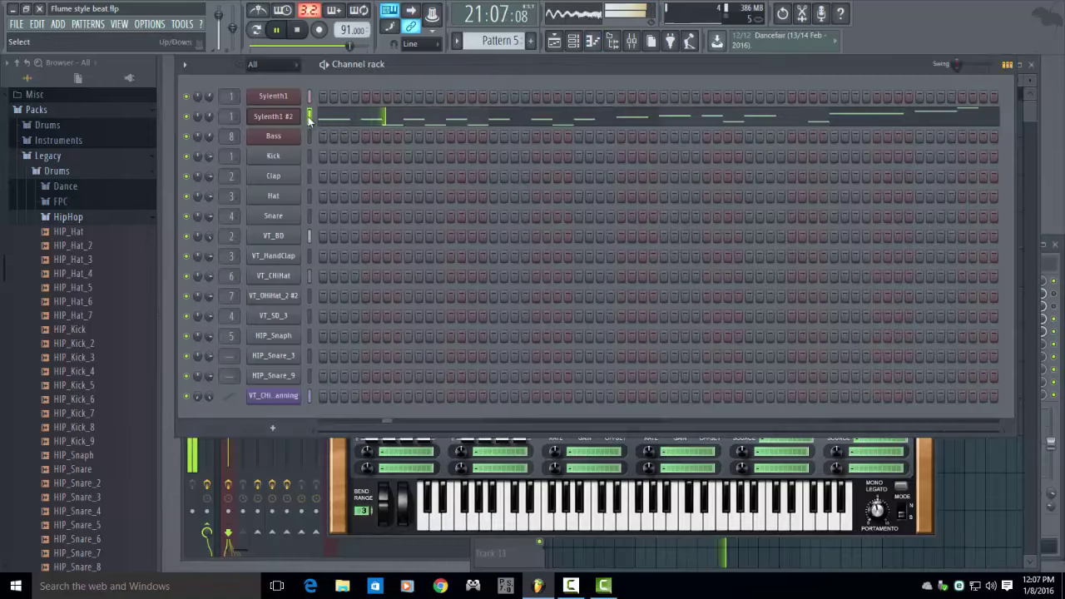
{"action": "right_click", "coordinate": [291, 116]}
{"action": "left_click", "coordinate": [329, 140]}
{"action": "type", "text": "Melody"}
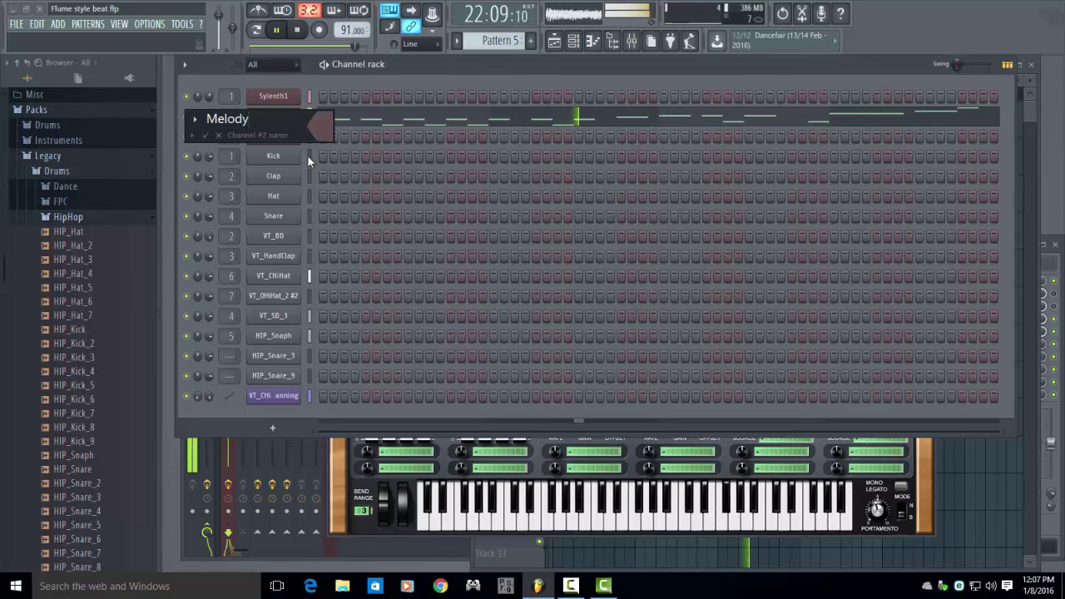
{"action": "key", "text": "Return"}
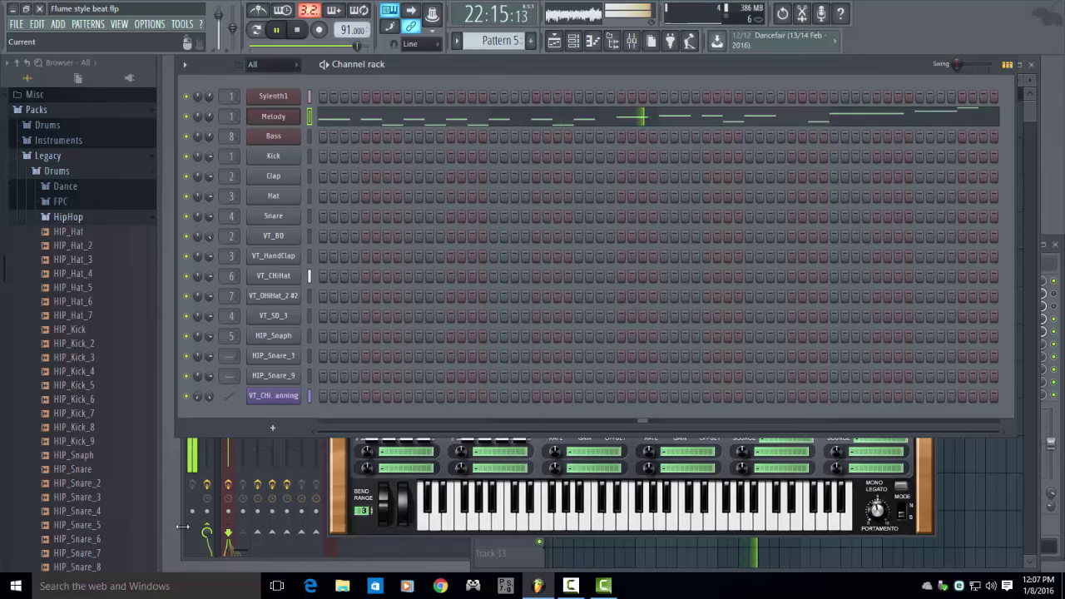
Route the Melody channel to mixer track 9 and play the song from bar 17
{"action": "key", "text": "F9"}
{"action": "right_click", "coordinate": [347, 290]}
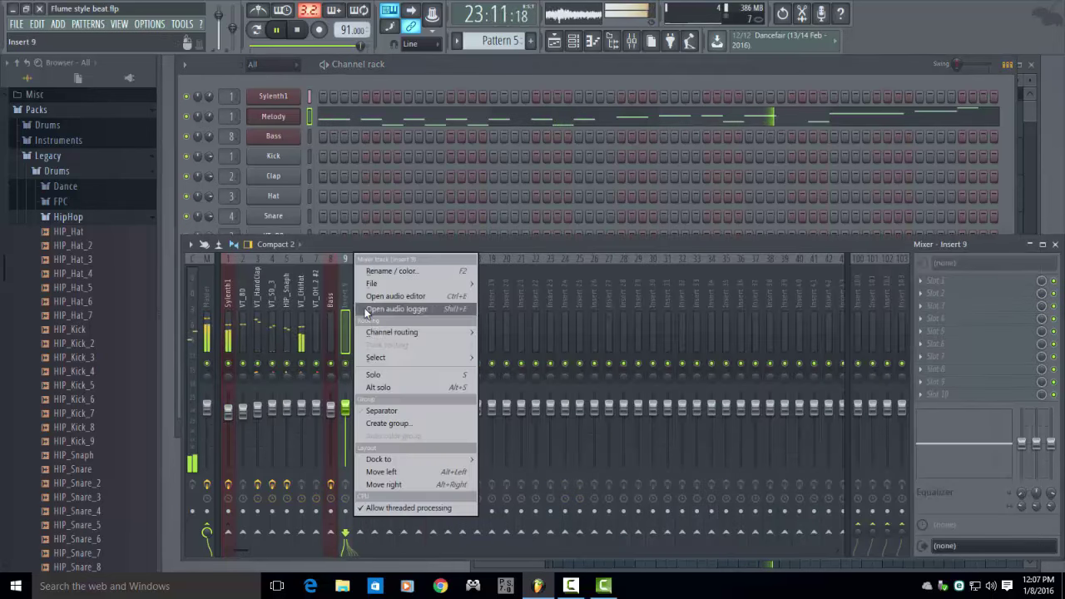
{"action": "mouse_move", "coordinate": [395, 331]}
{"action": "left_click", "coordinate": [541, 331]}
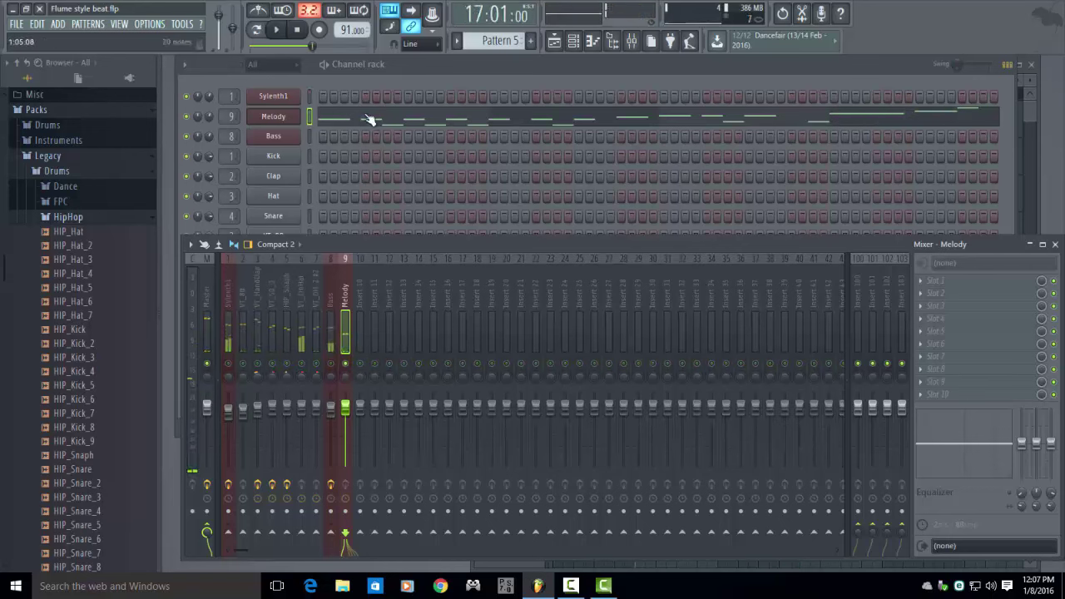
{"action": "key", "text": "space"}
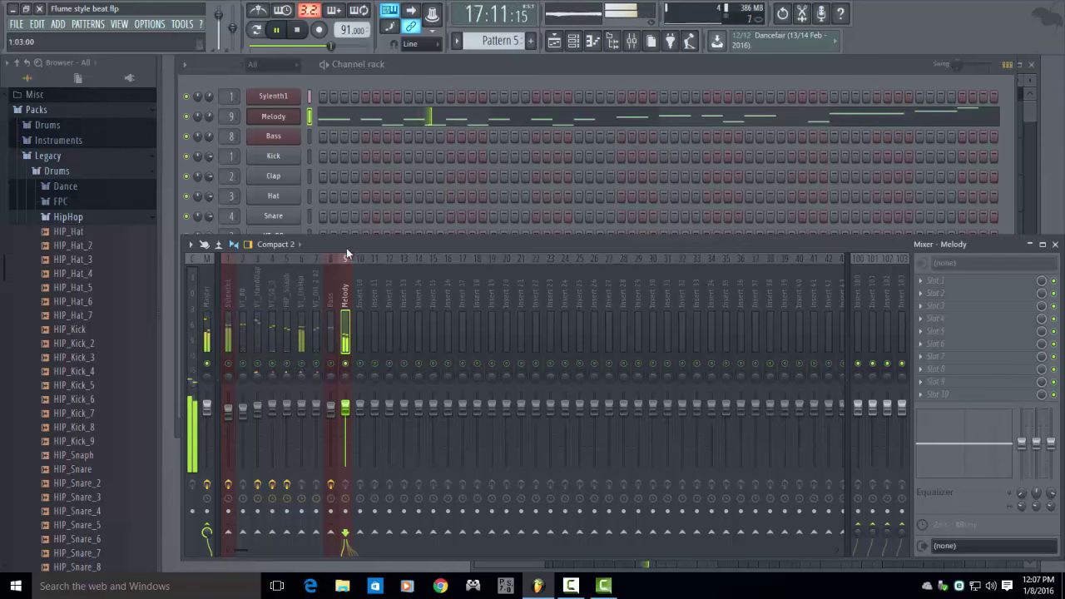
Set the Melody instrument's portamento time to 5.38 and its reverb dry/wet to 16.19 % during playback
{"action": "left_click", "coordinate": [290, 119]}
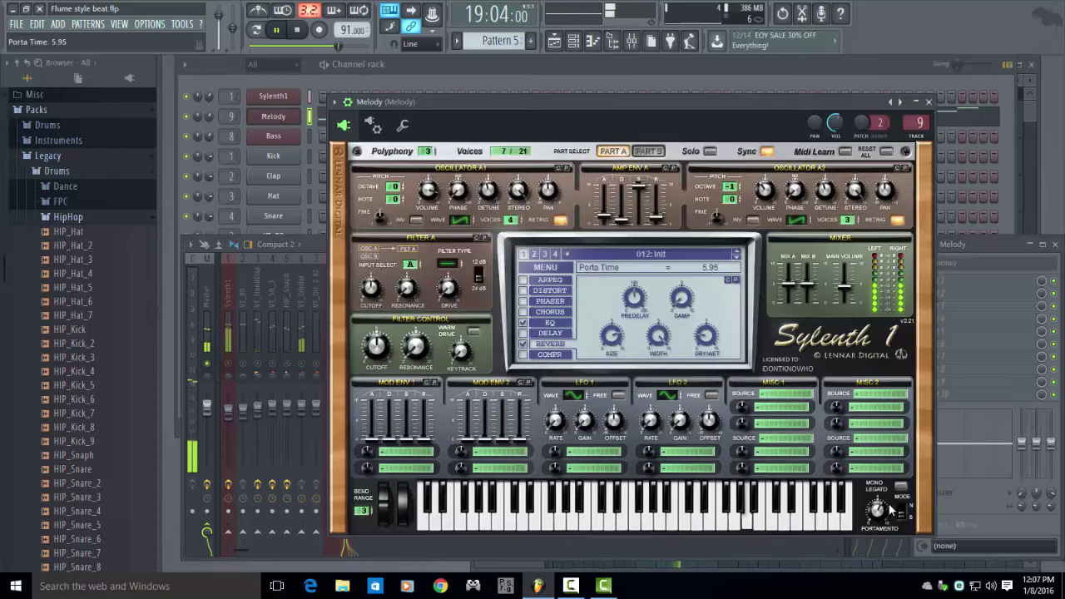
{"action": "scroll", "coordinate": [887, 520], "scroll_direction": "down", "scroll_amount": 3}
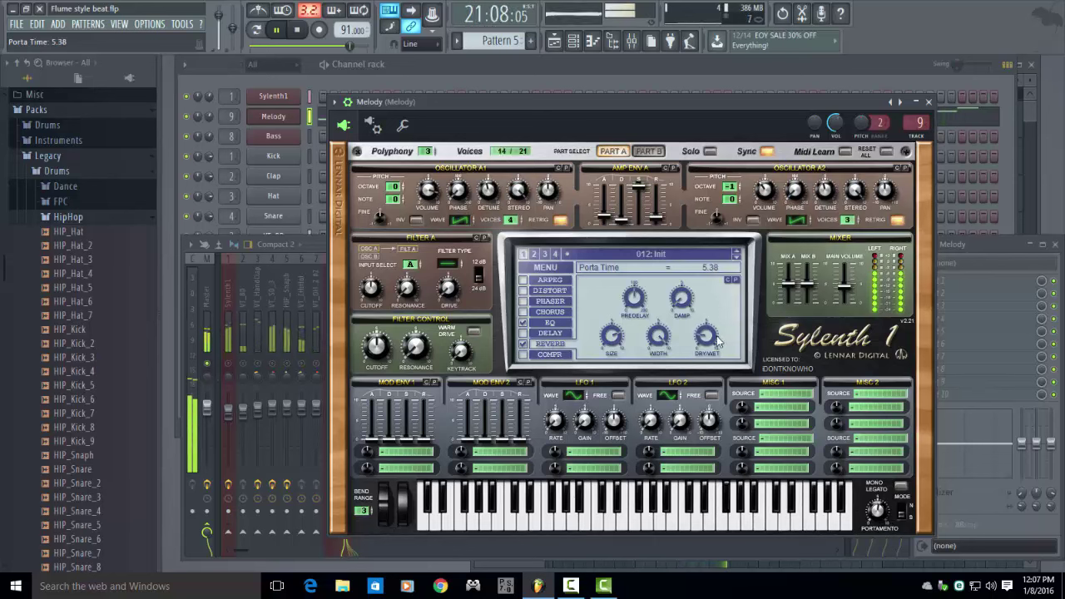
{"action": "left_click_drag", "start_coordinate": [718, 341], "coordinate": [722, 249]}
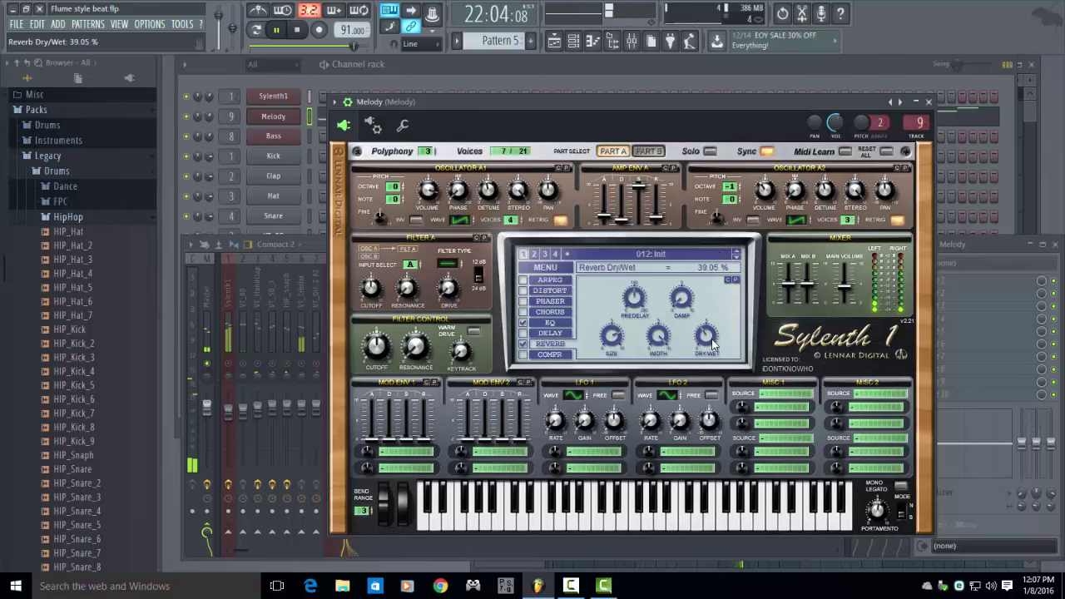
{"action": "left_click_drag", "start_coordinate": [711, 343], "coordinate": [709, 356]}
{"action": "scroll", "coordinate": [708, 345], "scroll_direction": "down", "scroll_amount": 2}
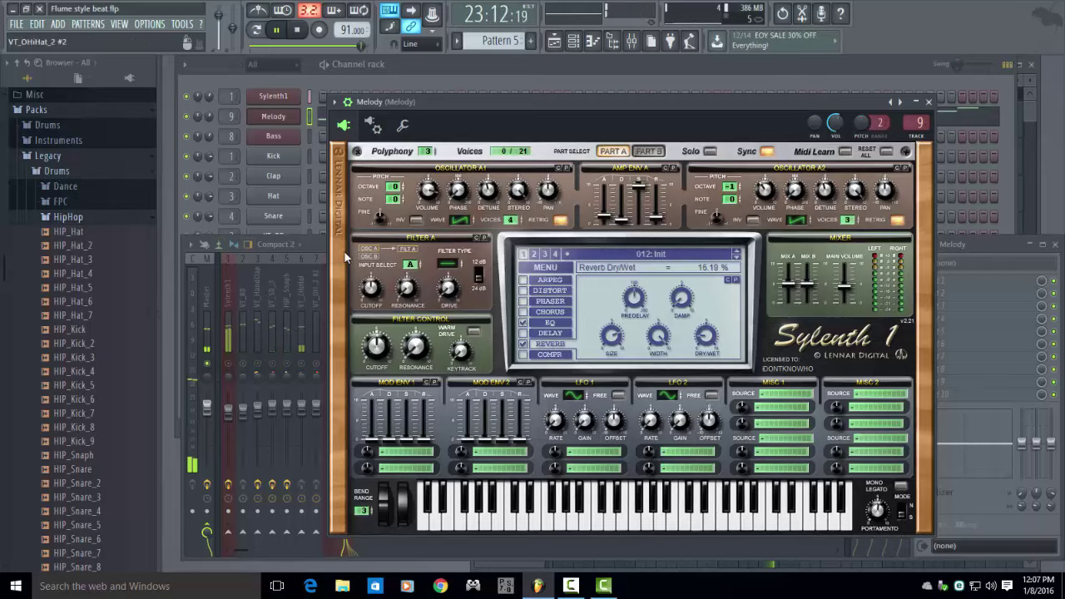
Stop playback and sidechain the VT_BD mixer track to the Melody track
{"action": "left_click", "coordinate": [322, 243]}
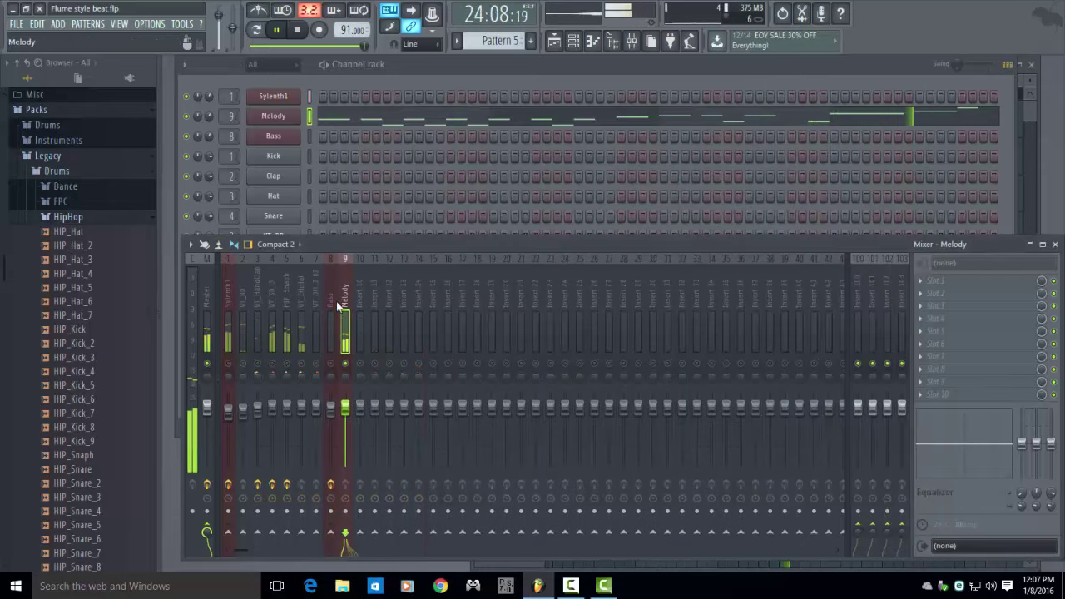
{"action": "left_click", "coordinate": [243, 302]}
{"action": "key", "text": "space"}
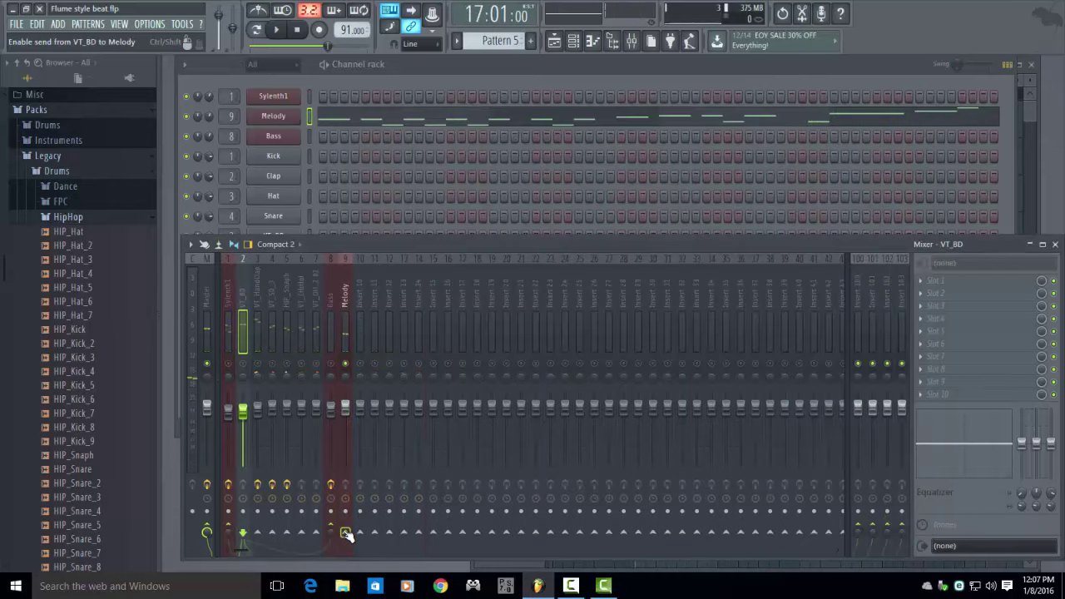
{"action": "right_click", "coordinate": [346, 535]}
{"action": "left_click", "coordinate": [383, 538]}
Copy the Fruity Limiter with its settings from the Bass mixer track to the Melody track and play the song
{"action": "left_click", "coordinate": [346, 298]}
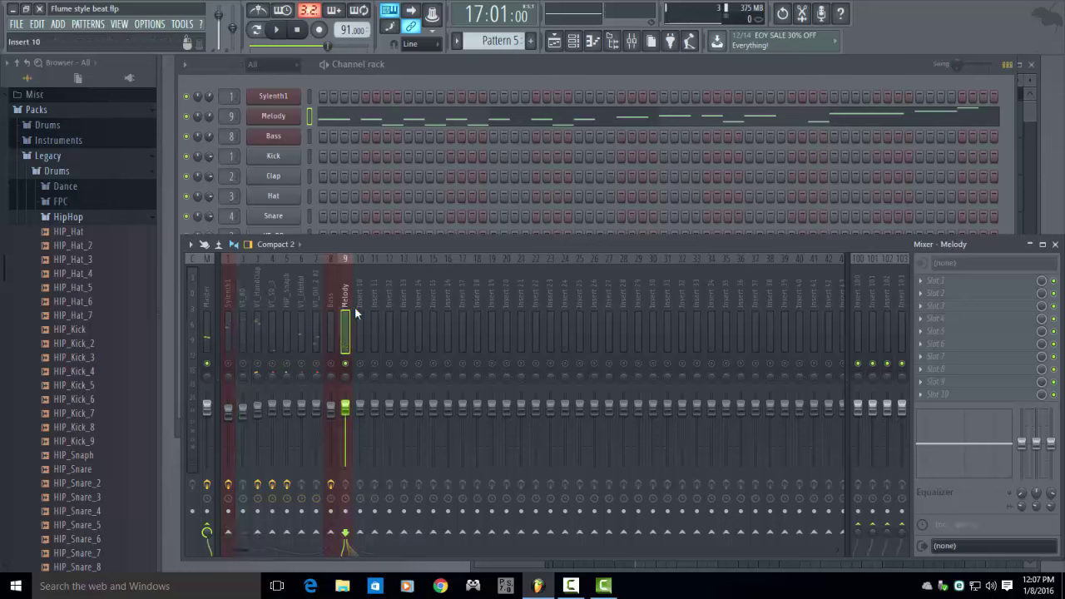
{"action": "left_click", "coordinate": [333, 310]}
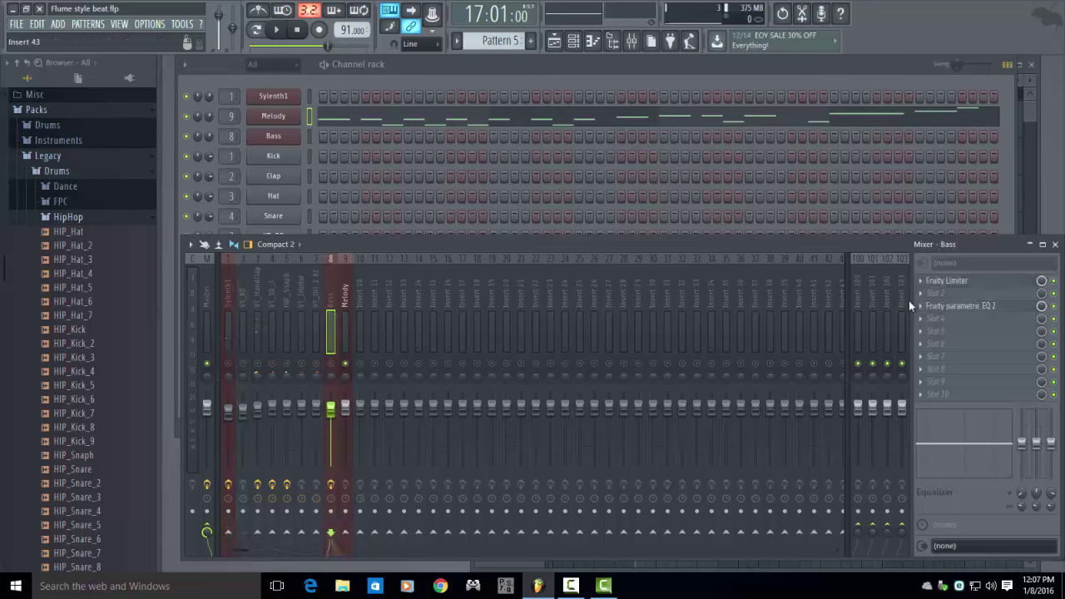
{"action": "left_click", "coordinate": [921, 281]}
{"action": "left_click_drag", "start_coordinate": [948, 337], "coordinate": [346, 300]}
{"action": "key", "text": "space"}
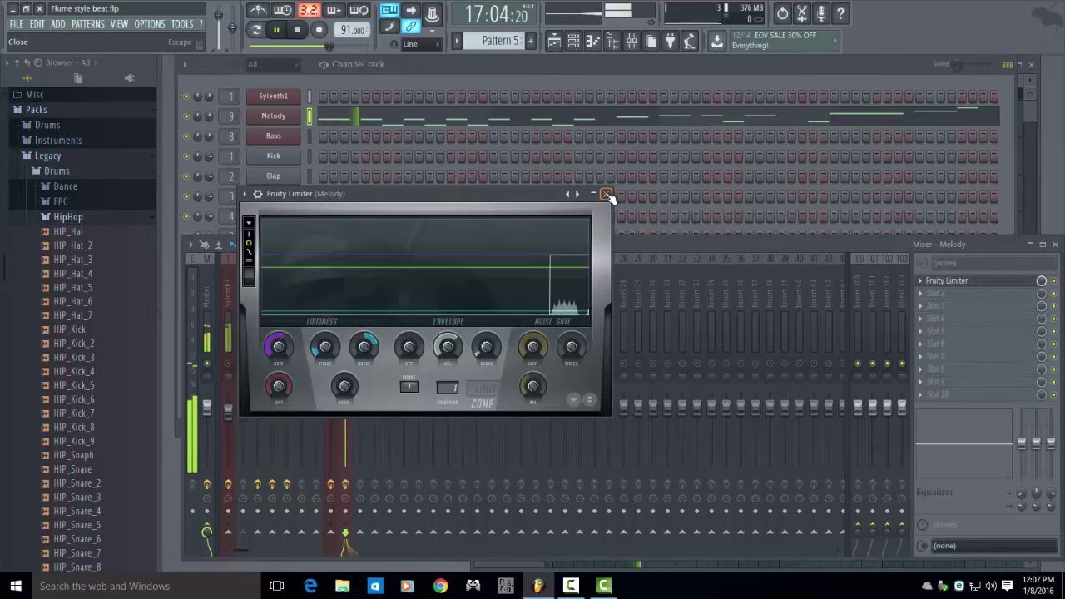
Audition the soloed Melody mixer track together with VT_BD, and restore all the other muted mixer tracks
{"action": "left_click", "coordinate": [606, 195]}
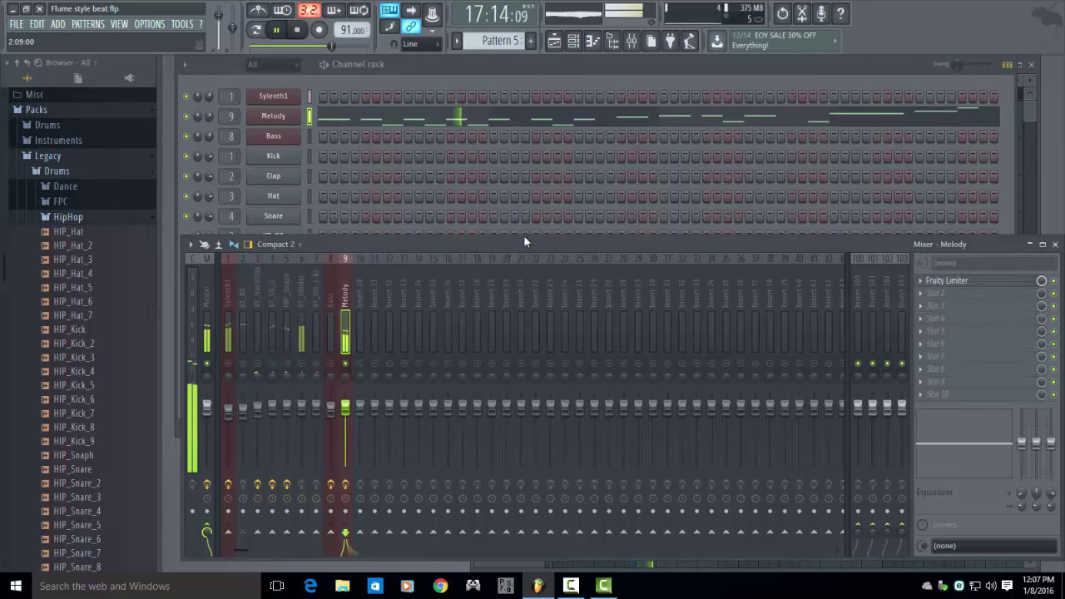
{"action": "left_click", "coordinate": [244, 364]}
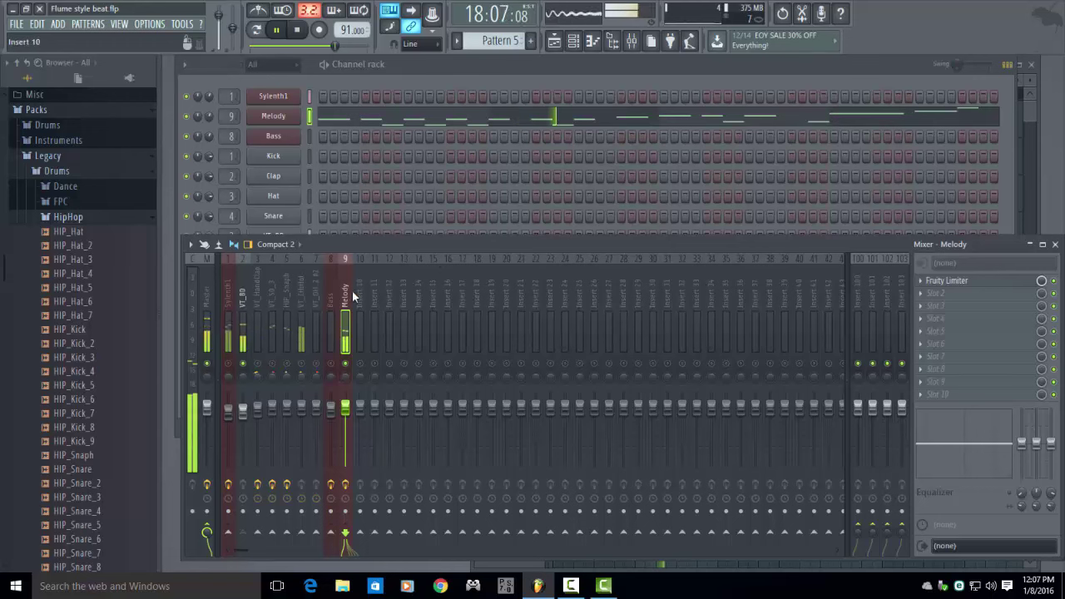
{"action": "left_click", "coordinate": [947, 280]}
{"action": "left_click", "coordinate": [947, 281]}
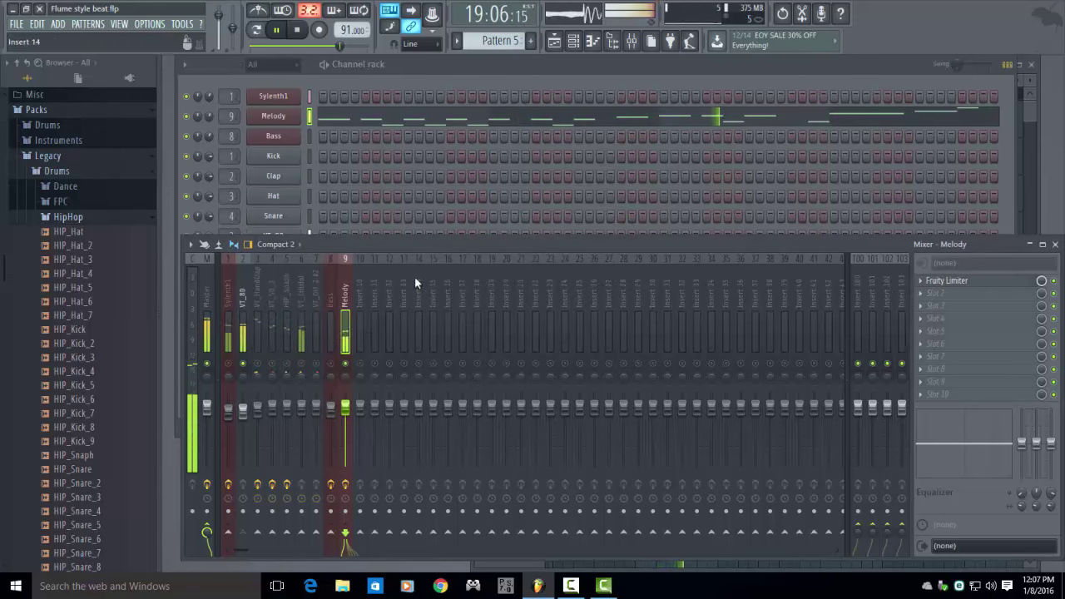
{"action": "right_click", "coordinate": [347, 364]}
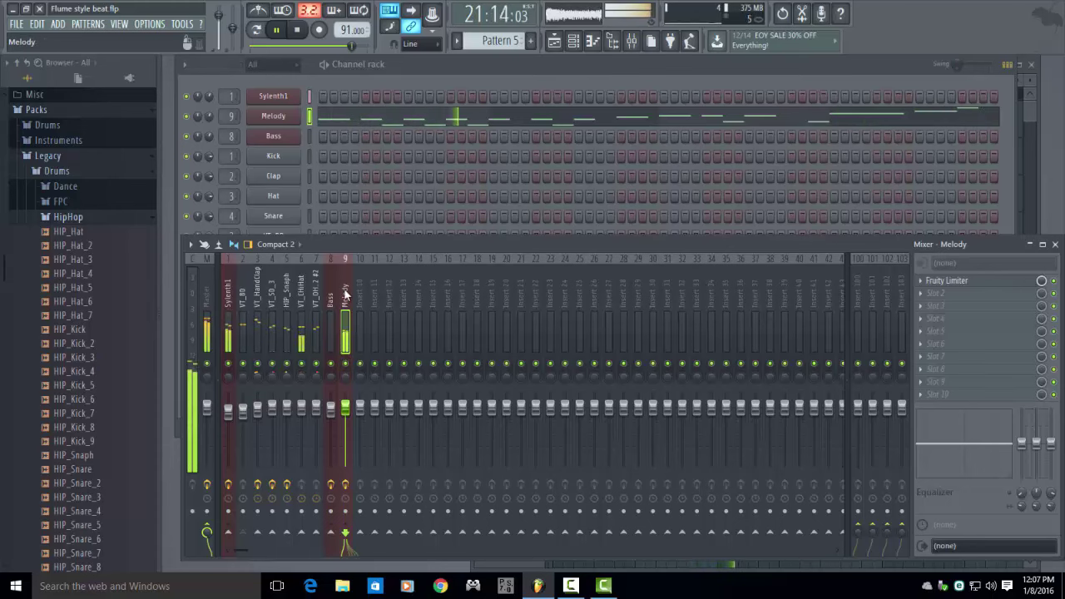
Raise the threshold in the Melody track's Fruity Limiter during playback
{"action": "left_click", "coordinate": [949, 280]}
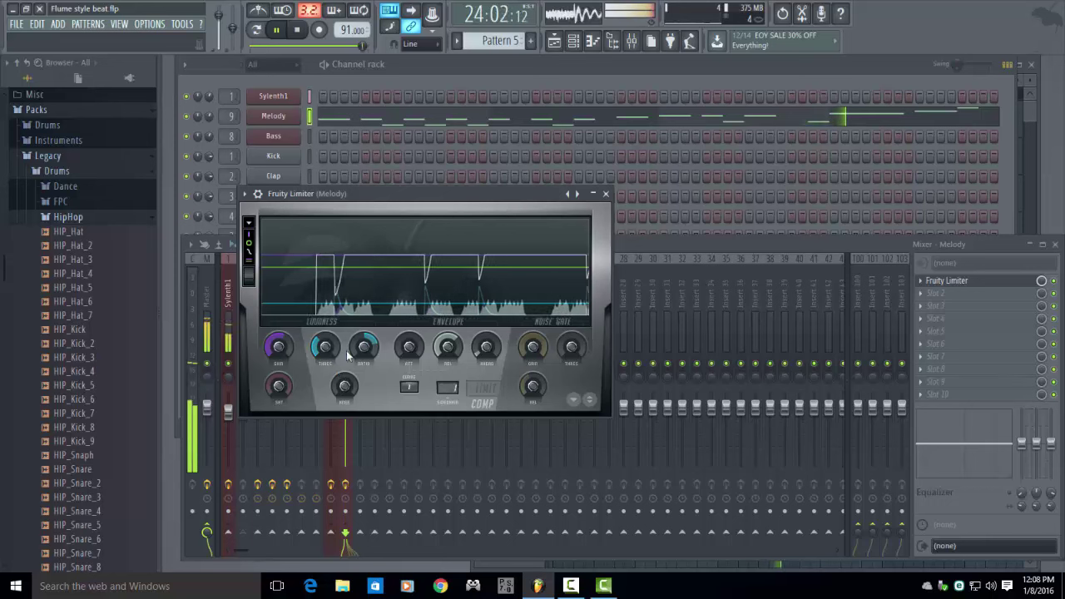
{"action": "left_click", "coordinate": [607, 194]}
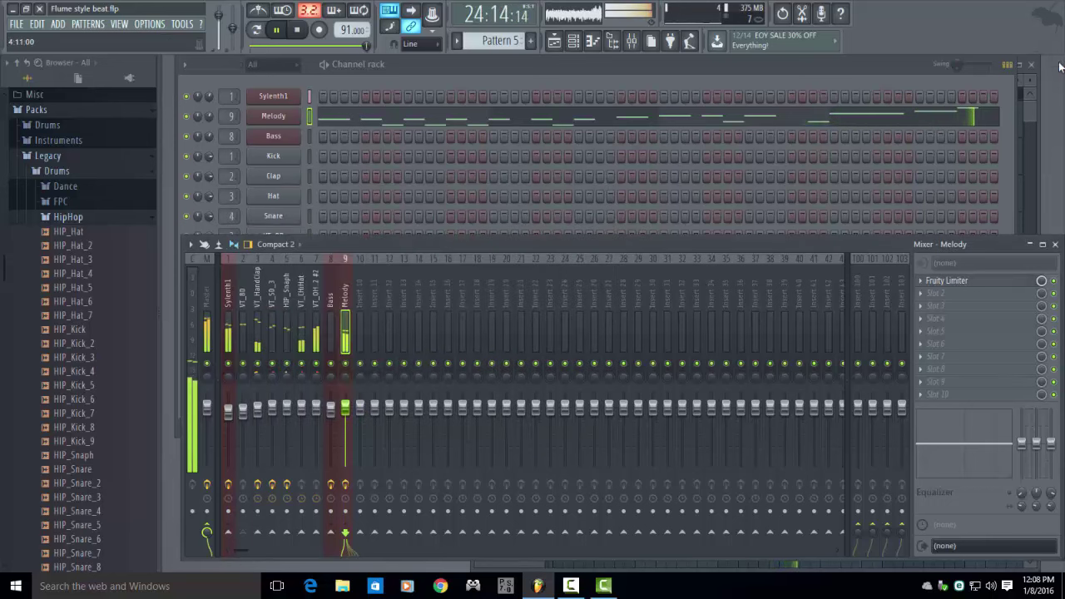
Review the arrangement in the Playlist while the song plays from the start, and stop playback
{"action": "key", "text": "F5"}
{"action": "scroll", "coordinate": [619, 79], "scroll_direction": "down", "scroll_amount": 3}
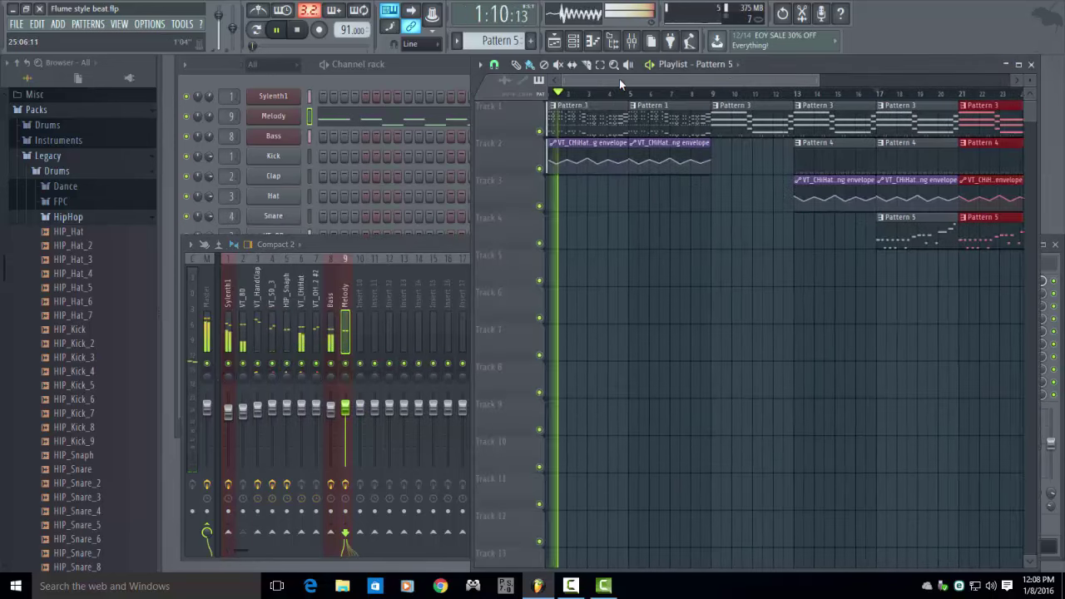
{"action": "scroll", "coordinate": [676, 79], "scroll_direction": "up", "scroll_amount": 2}
{"action": "scroll", "coordinate": [676, 78], "scroll_direction": "down", "scroll_amount": 2}
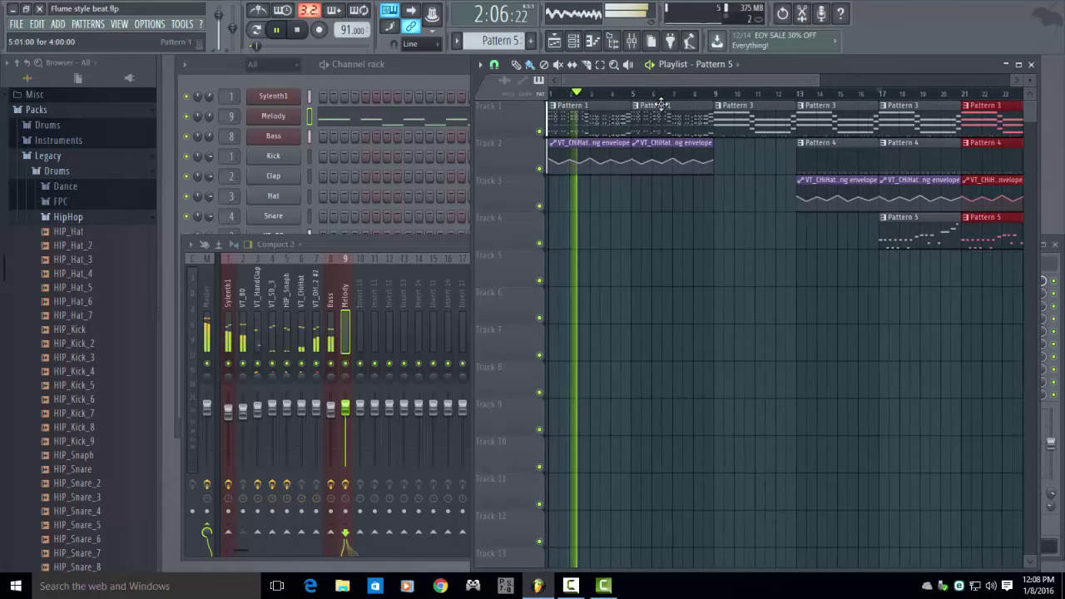
{"action": "key", "text": "space"}
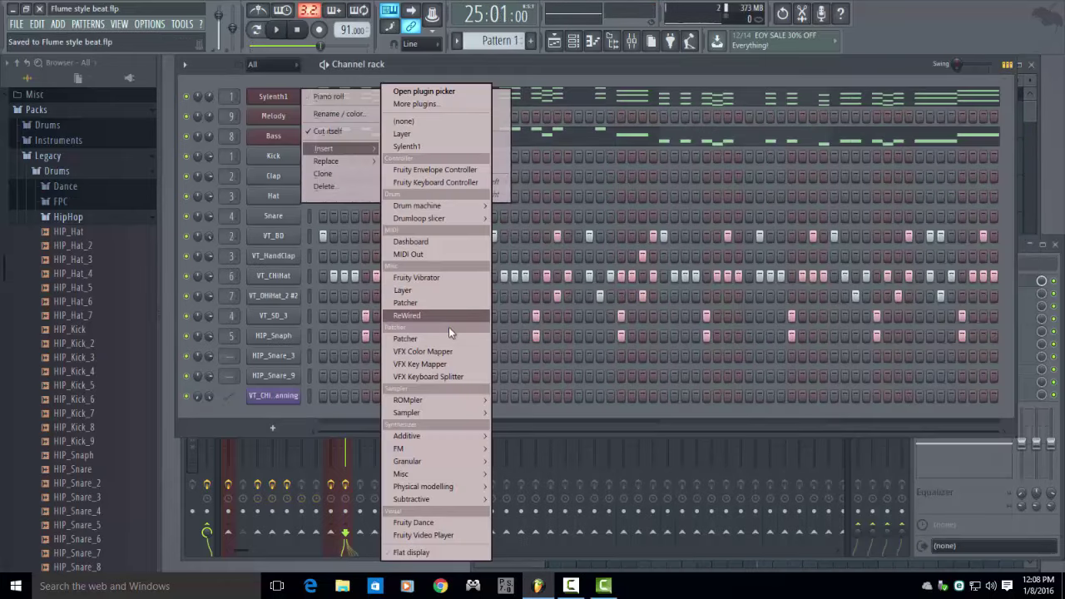
Insert a 3x Osc instrument above the Sylenth1 channel in the Channel rack
{"action": "mouse_move", "coordinate": [451, 416]}
{"action": "mouse_move", "coordinate": [455, 418]}
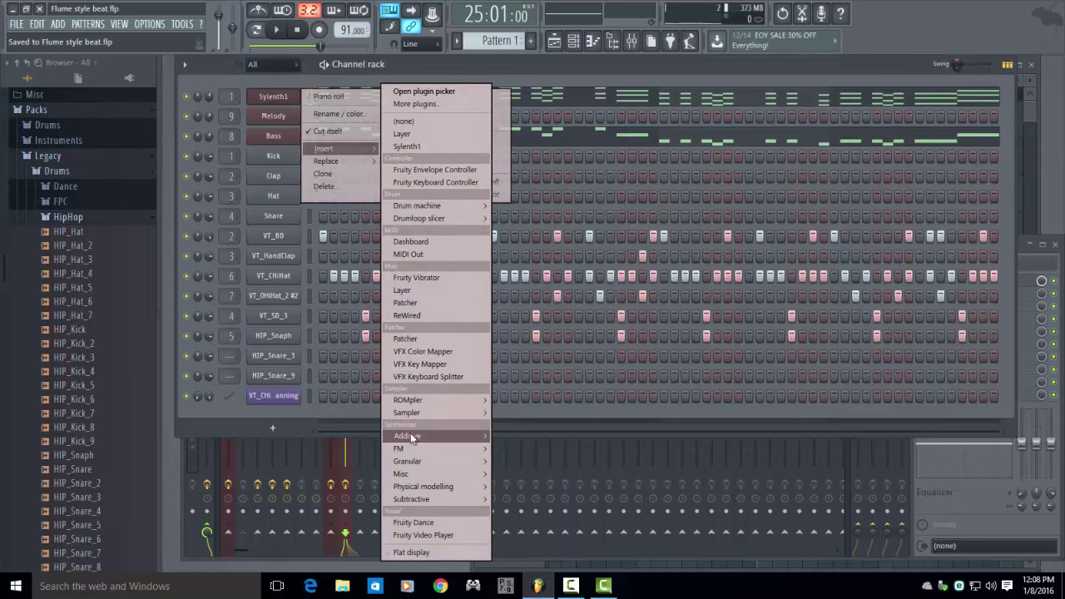
{"action": "mouse_move", "coordinate": [433, 450]}
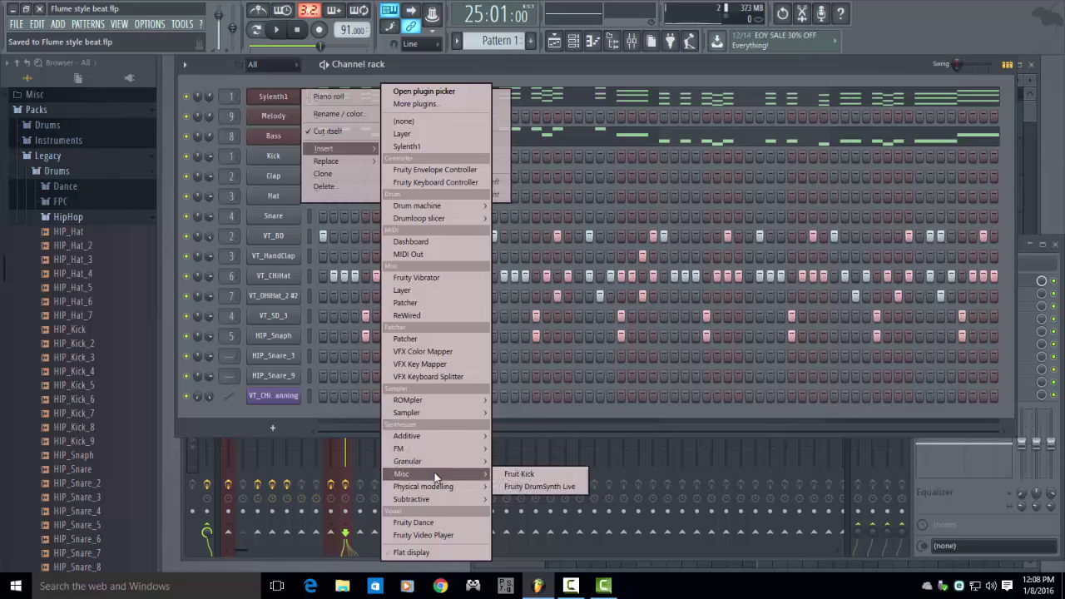
{"action": "mouse_move", "coordinate": [434, 497]}
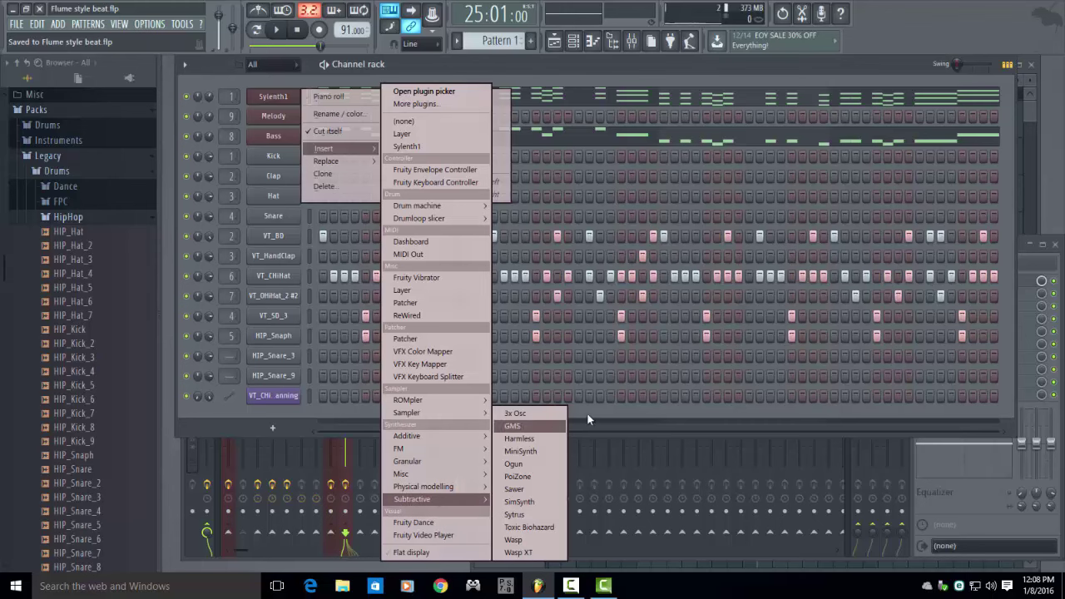
{"action": "left_click", "coordinate": [545, 414]}
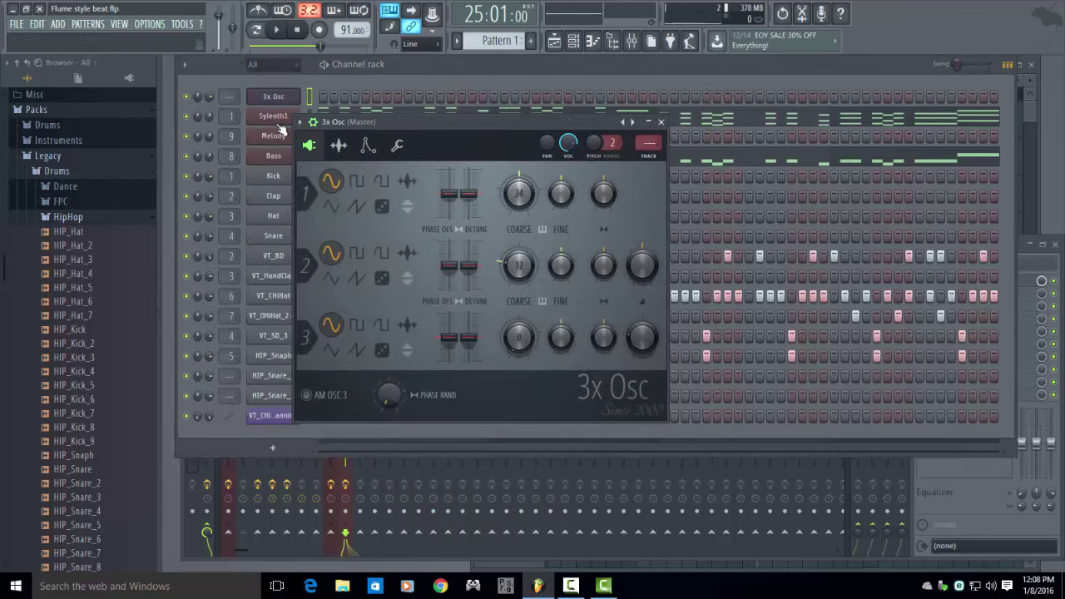
Load the "noise uplifter" preset into the 3x Osc instrument and close its window
{"action": "left_click", "coordinate": [299, 123]}
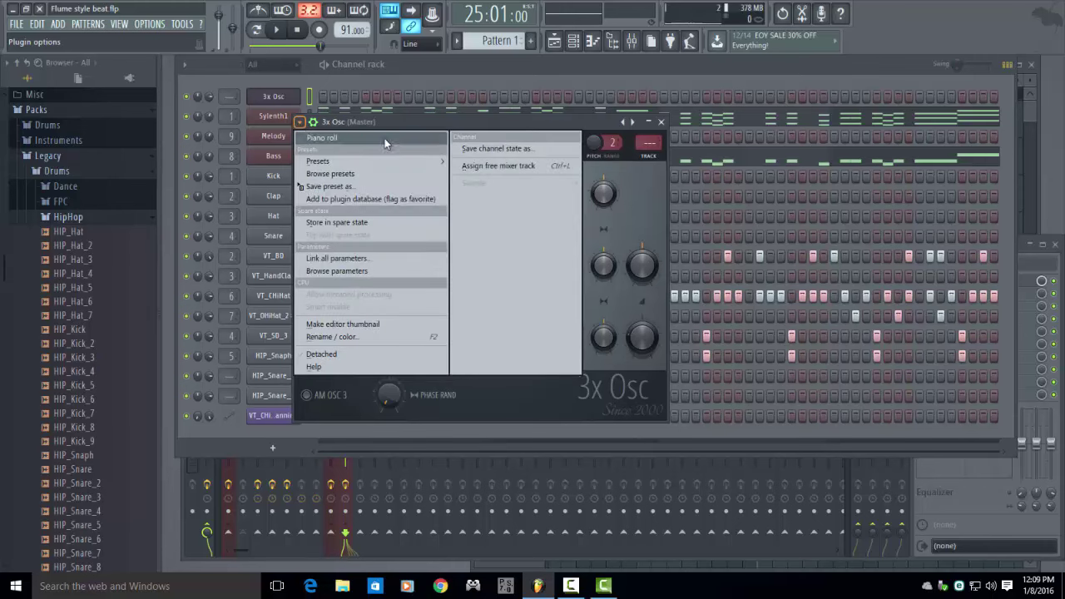
{"action": "mouse_move", "coordinate": [386, 157]}
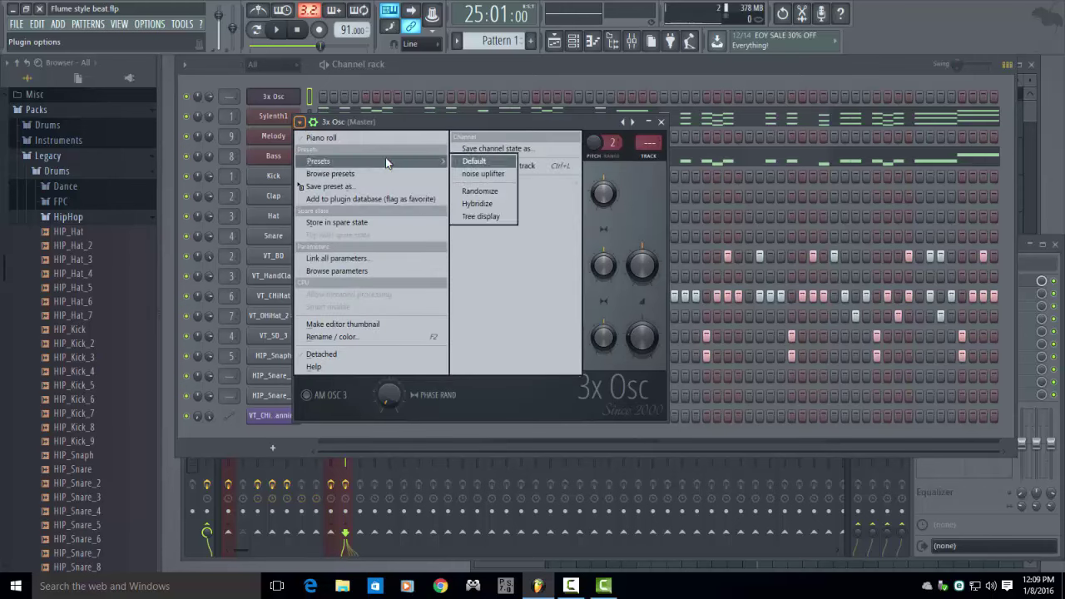
{"action": "left_click", "coordinate": [498, 178]}
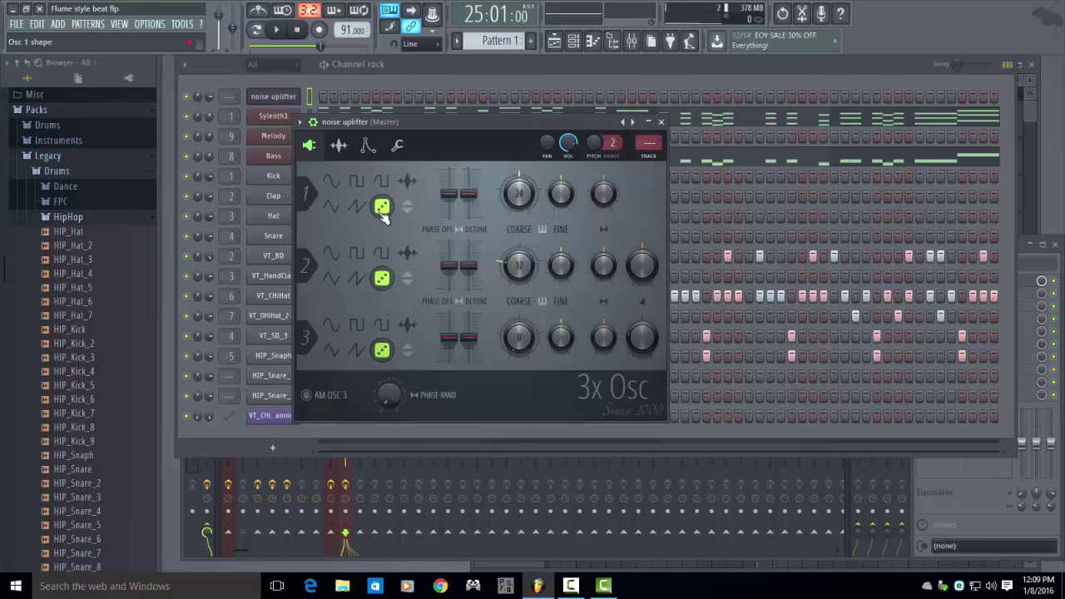
{"action": "left_click", "coordinate": [661, 122]}
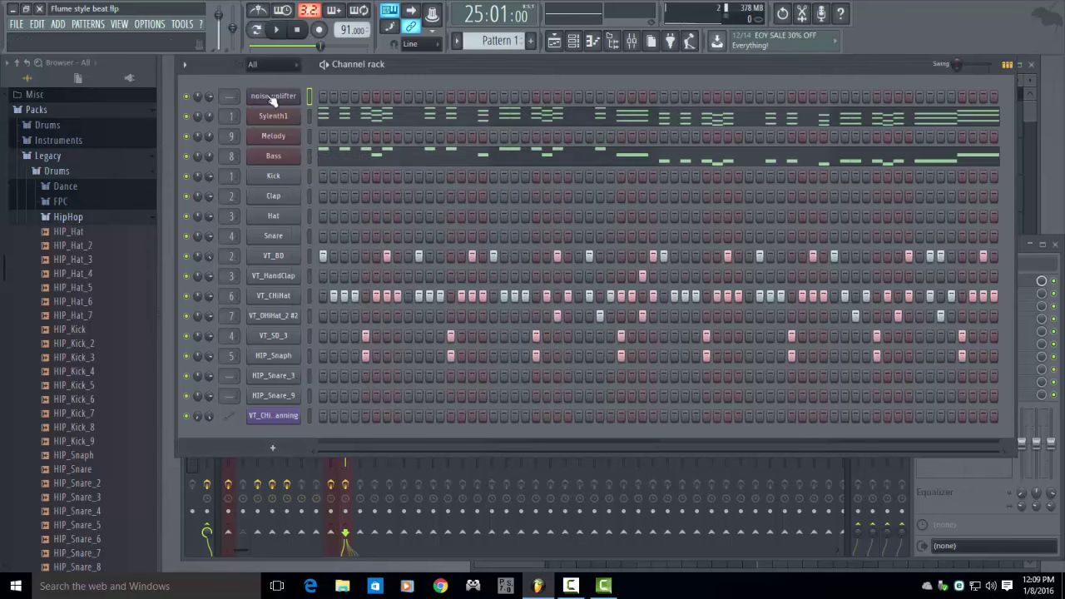
In the empty Pattern 6, draw a long sustained F#6 note from bar 1 in the noise uplifter's piano roll
{"action": "scroll", "coordinate": [516, 42], "scroll_direction": "up", "scroll_amount": 3}
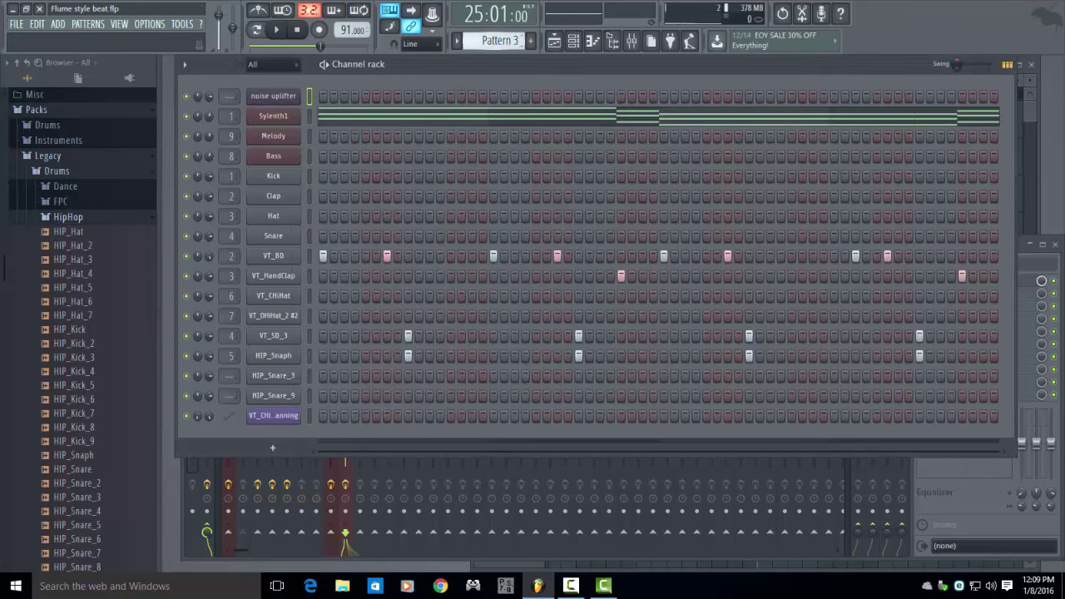
{"action": "scroll", "coordinate": [499, 40], "scroll_direction": "down", "scroll_amount": 2}
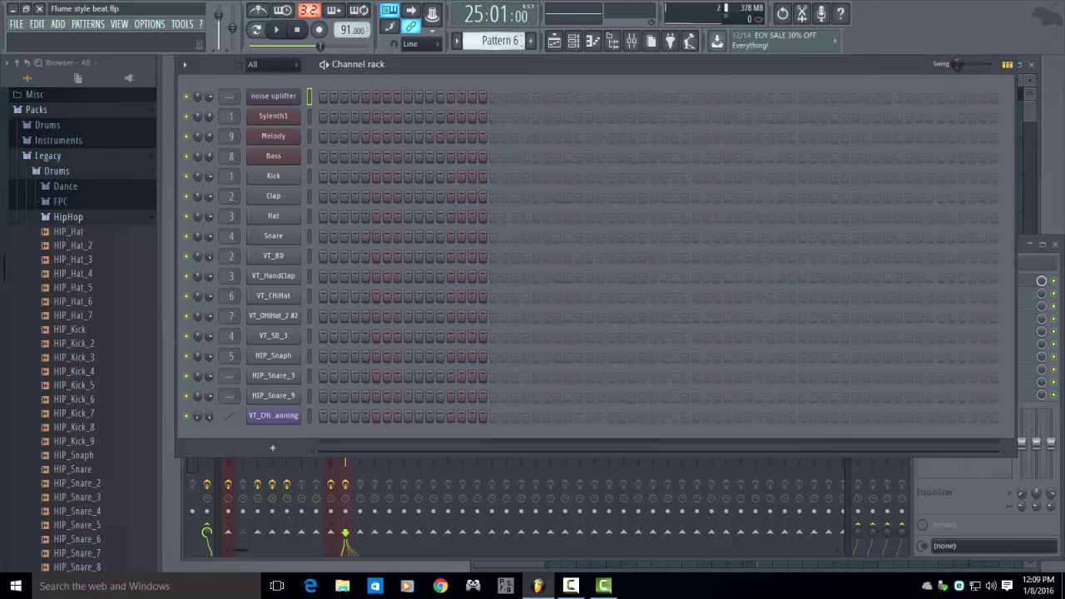
{"action": "right_click", "coordinate": [283, 97]}
{"action": "left_click", "coordinate": [325, 96]}
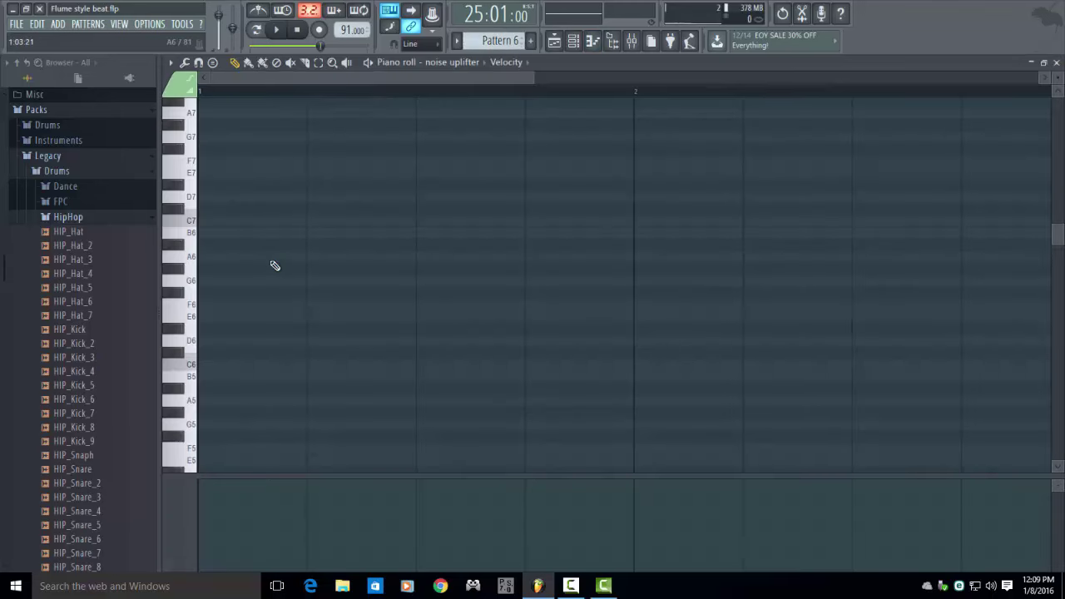
{"action": "scroll", "coordinate": [240, 286], "scroll_direction": "down", "scroll_amount": 2}
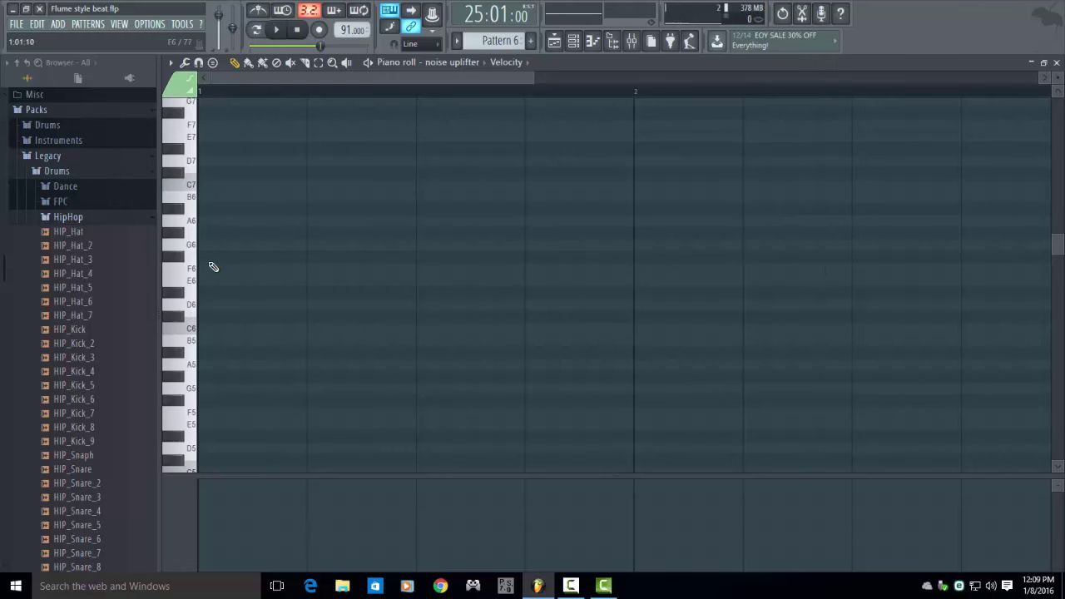
{"action": "left_click", "coordinate": [213, 258]}
{"action": "scroll", "coordinate": [388, 221], "scroll_direction": "down", "scroll_amount": 4}
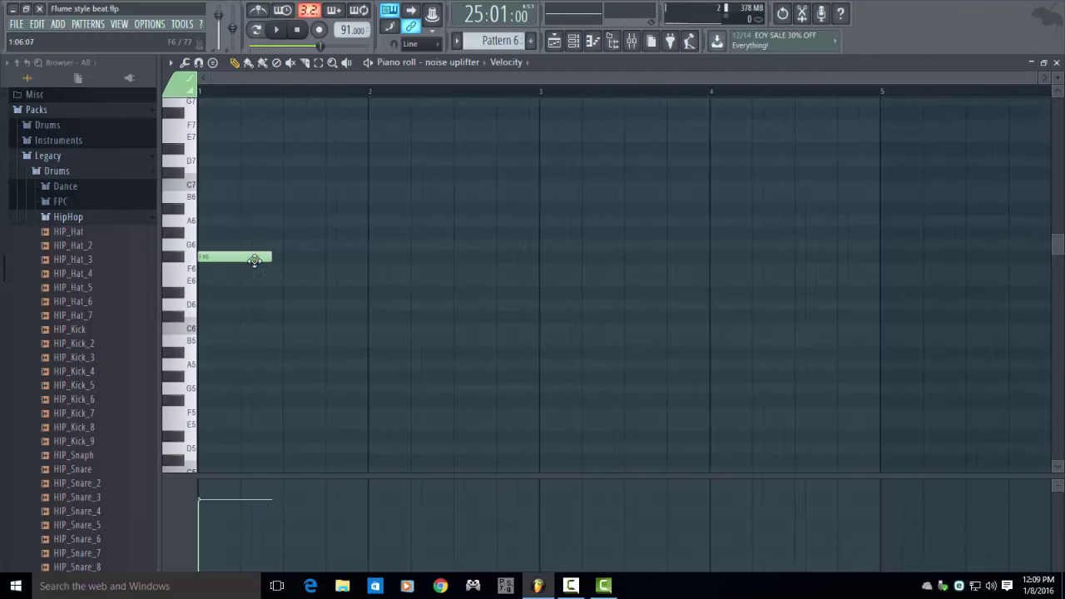
{"action": "left_click_drag", "start_coordinate": [269, 257], "coordinate": [877, 261]}
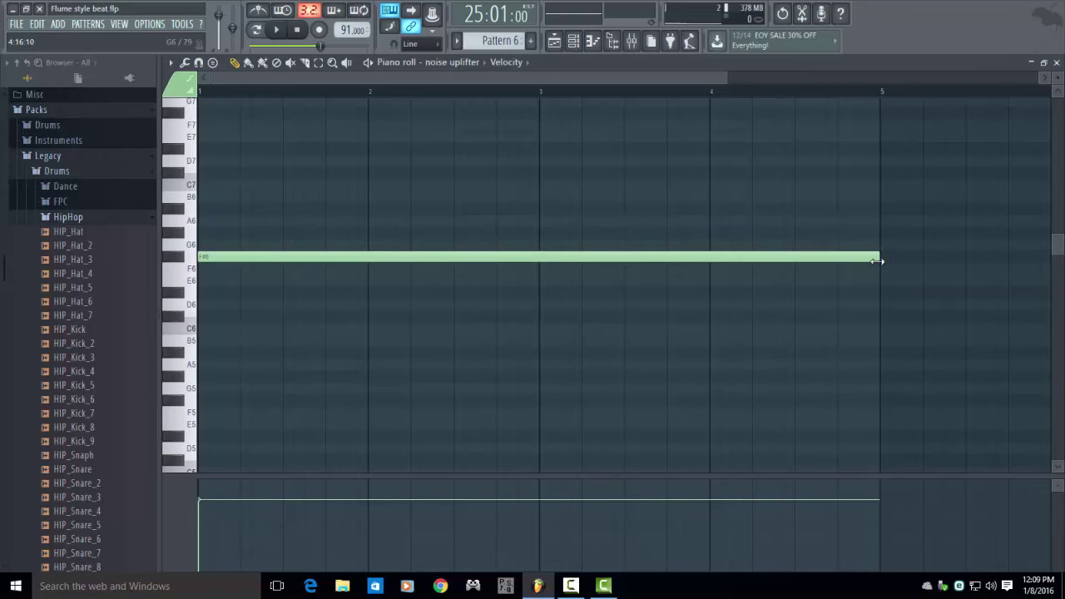
Place a Pattern 6 clip on Playlist Track 5, starting at bar 25
{"action": "key", "text": "F7"}
{"action": "key", "text": "F5"}
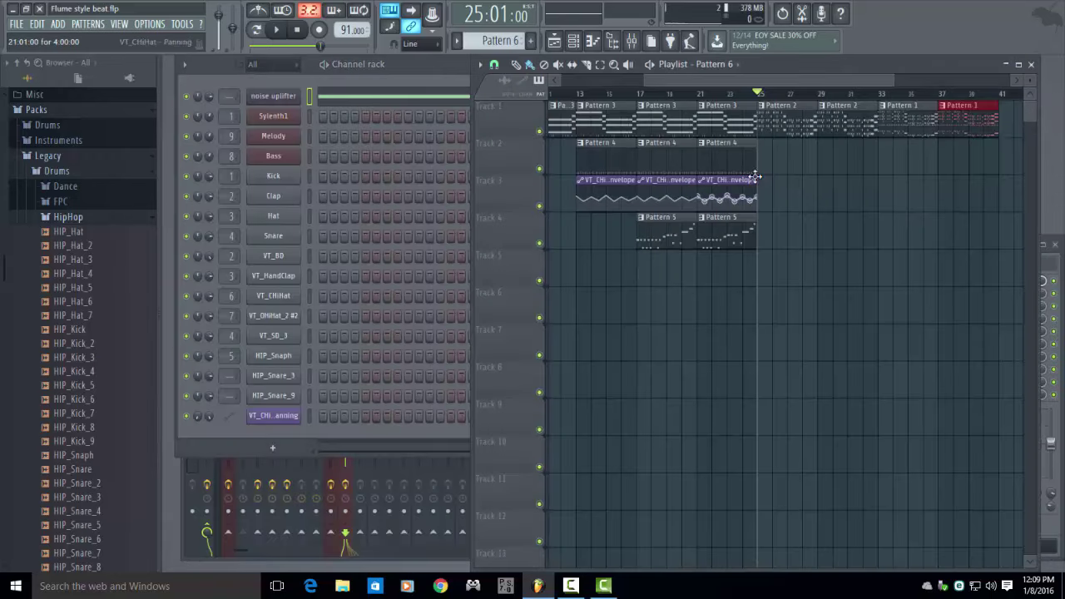
{"action": "left_click", "coordinate": [818, 249]}
Route the noise uplifter channel to mixer track 10
{"action": "key", "text": "F9"}
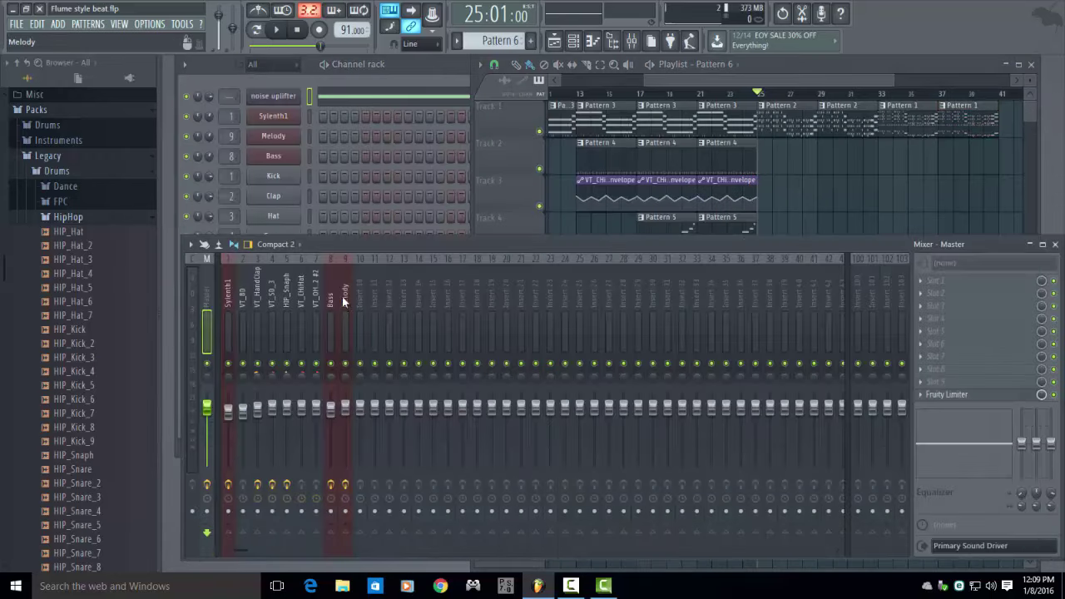
{"action": "left_click", "coordinate": [363, 288]}
{"action": "right_click", "coordinate": [363, 288]}
{"action": "left_click", "coordinate": [508, 332]}
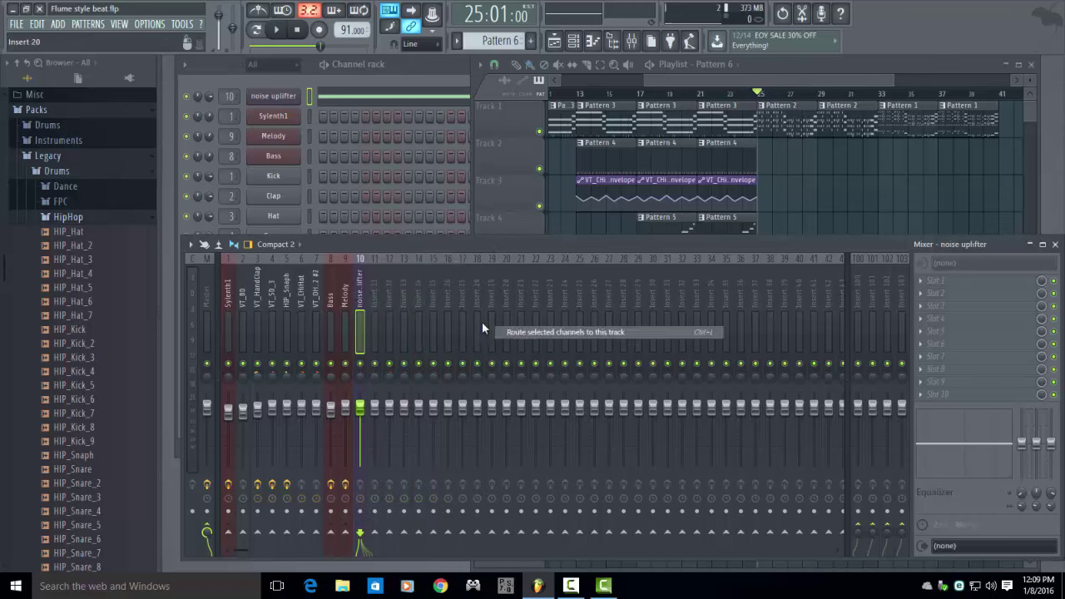
Add Fruity parametric EQ 2 to slot 2 of the noise uplifter mixer track and load its "1 band eq 2" preset
{"action": "left_click", "coordinate": [921, 295]}
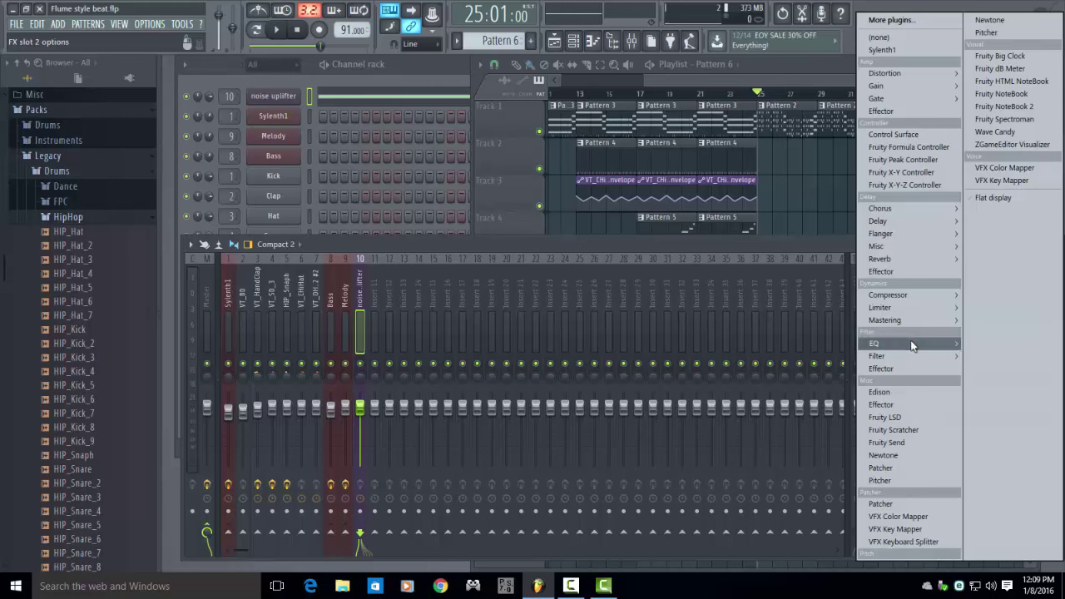
{"action": "mouse_move", "coordinate": [912, 343]}
{"action": "left_click", "coordinate": [1002, 368]}
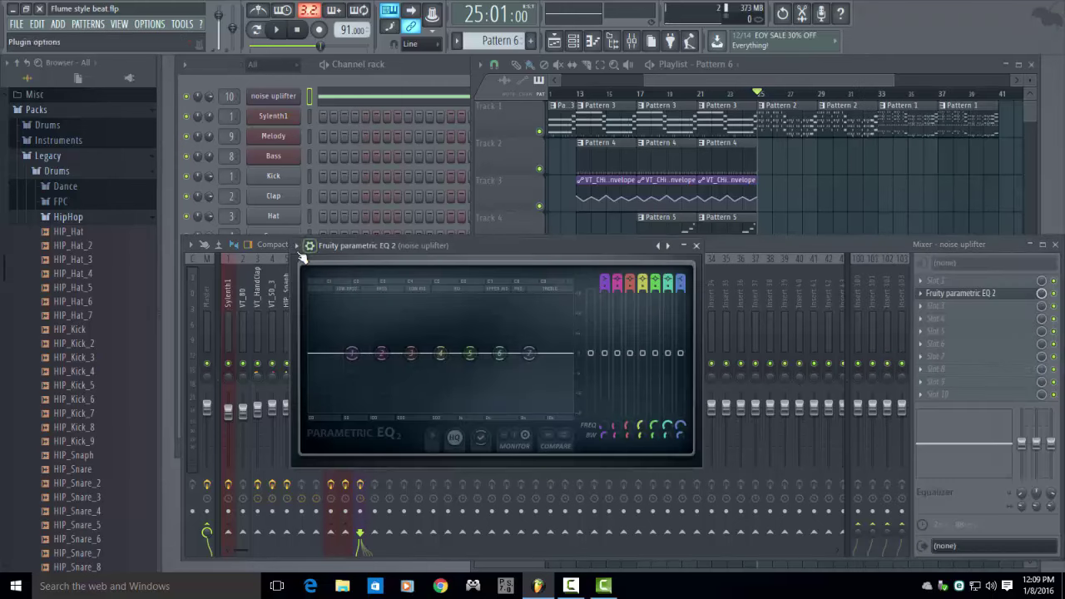
{"action": "left_click", "coordinate": [297, 245]}
{"action": "mouse_move", "coordinate": [319, 283]}
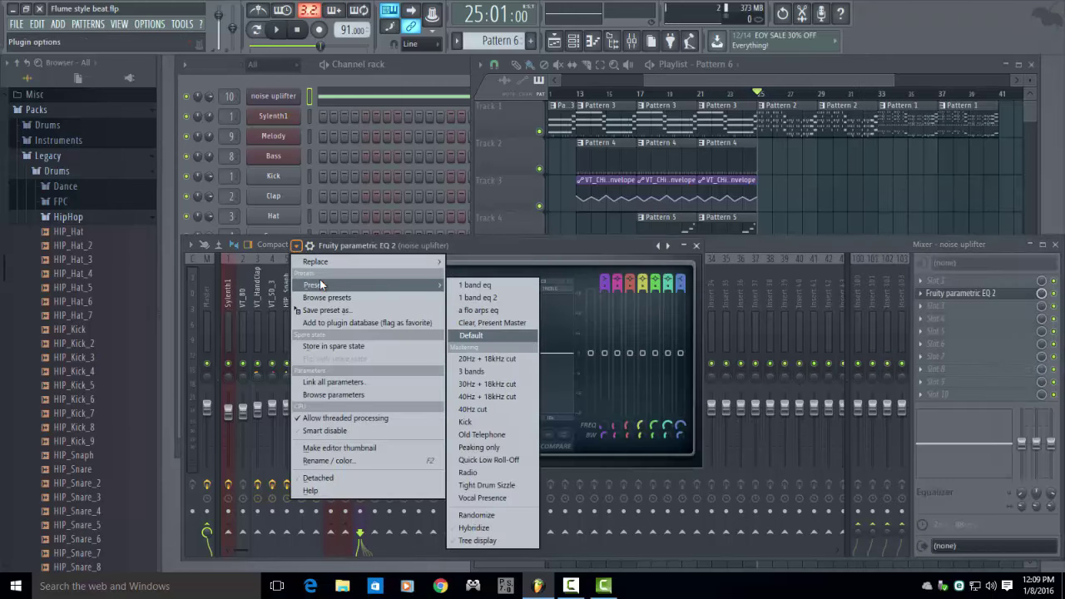
{"action": "left_click", "coordinate": [499, 297]}
{"action": "left_click_drag", "start_coordinate": [541, 246], "coordinate": [663, 225]}
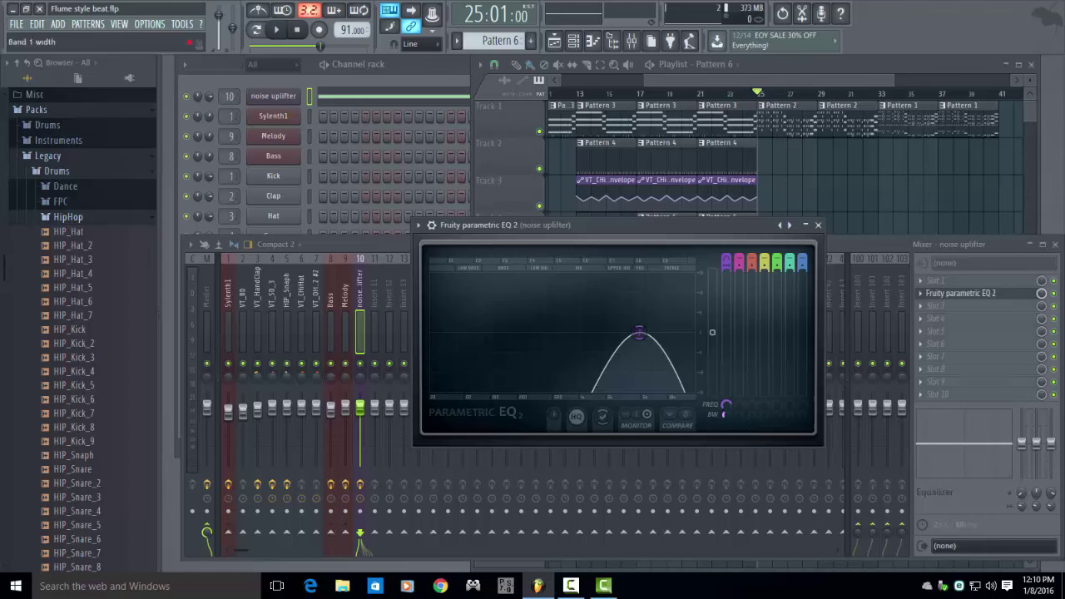
Sweep the EQ's band 1 frequency down into the bass range and create an automation clip for it
{"action": "scroll", "coordinate": [639, 333], "scroll_direction": "down", "scroll_amount": 2}
{"action": "scroll", "coordinate": [731, 413], "scroll_direction": "down", "scroll_amount": 5}
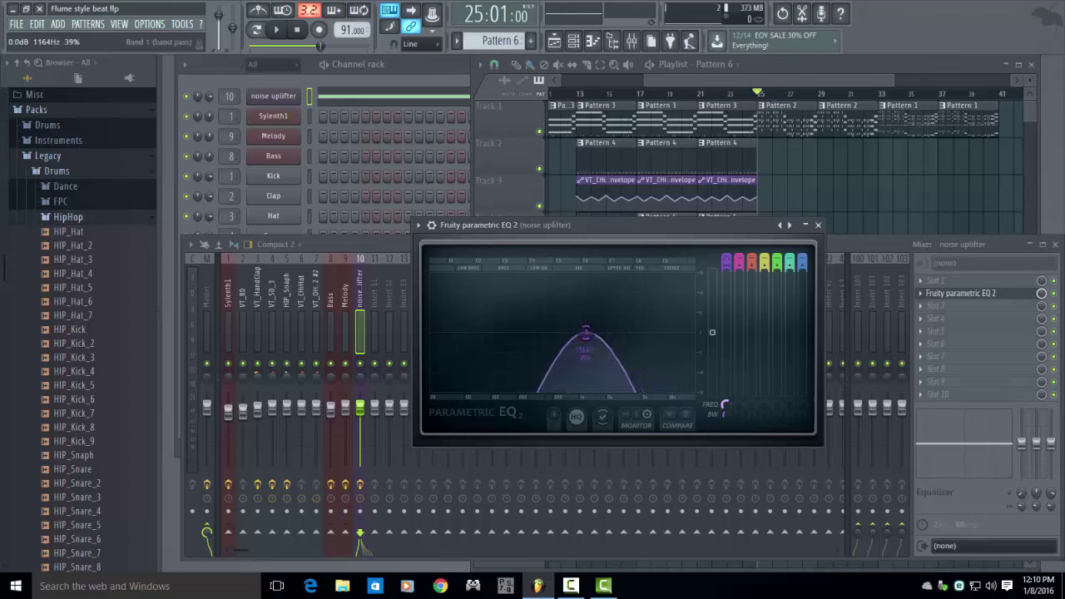
{"action": "scroll", "coordinate": [731, 408], "scroll_direction": "down", "scroll_amount": 5}
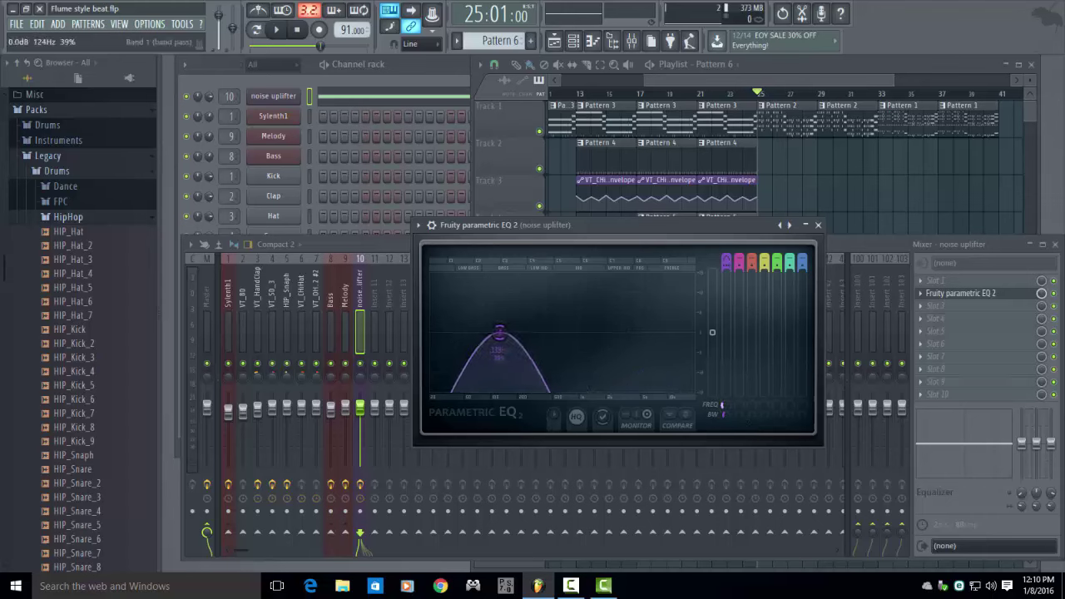
{"action": "right_click", "coordinate": [729, 406]}
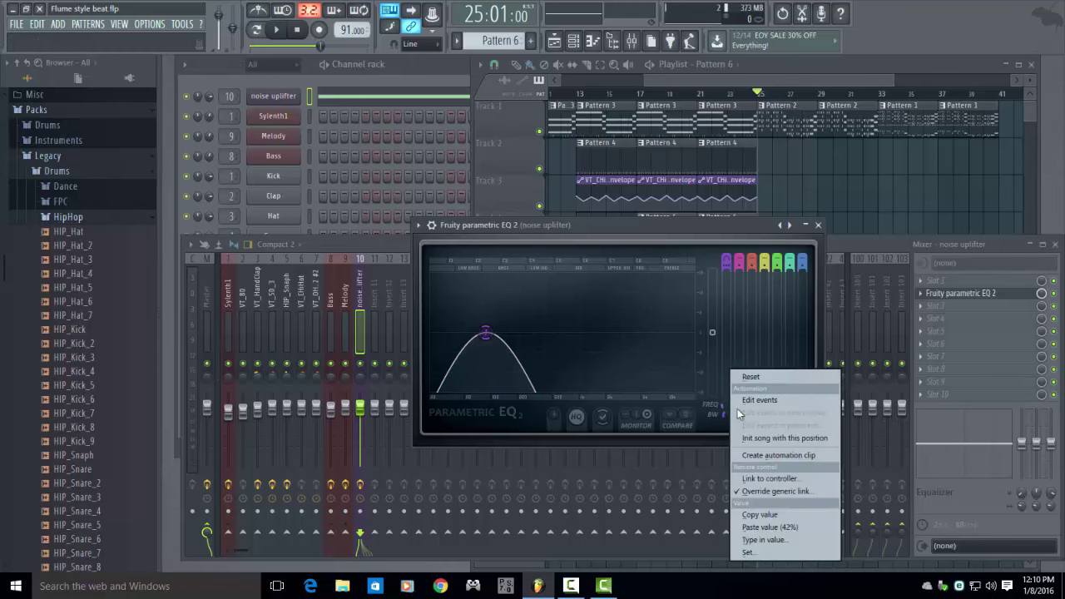
{"action": "left_click", "coordinate": [778, 456]}
{"action": "left_click", "coordinate": [818, 225]}
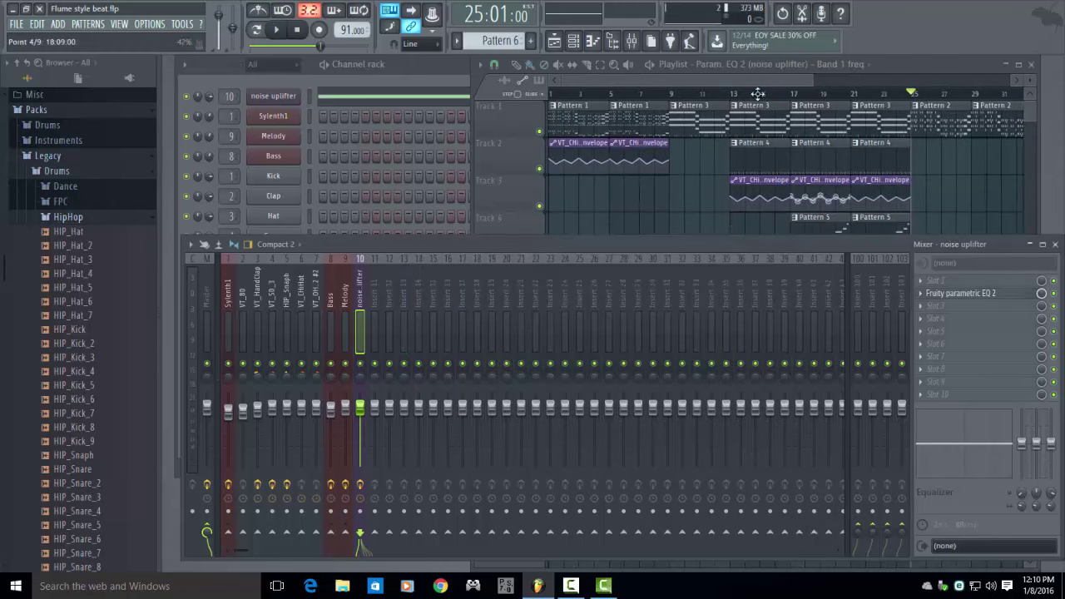
{"action": "left_click_drag", "start_coordinate": [732, 79], "coordinate": [833, 79]}
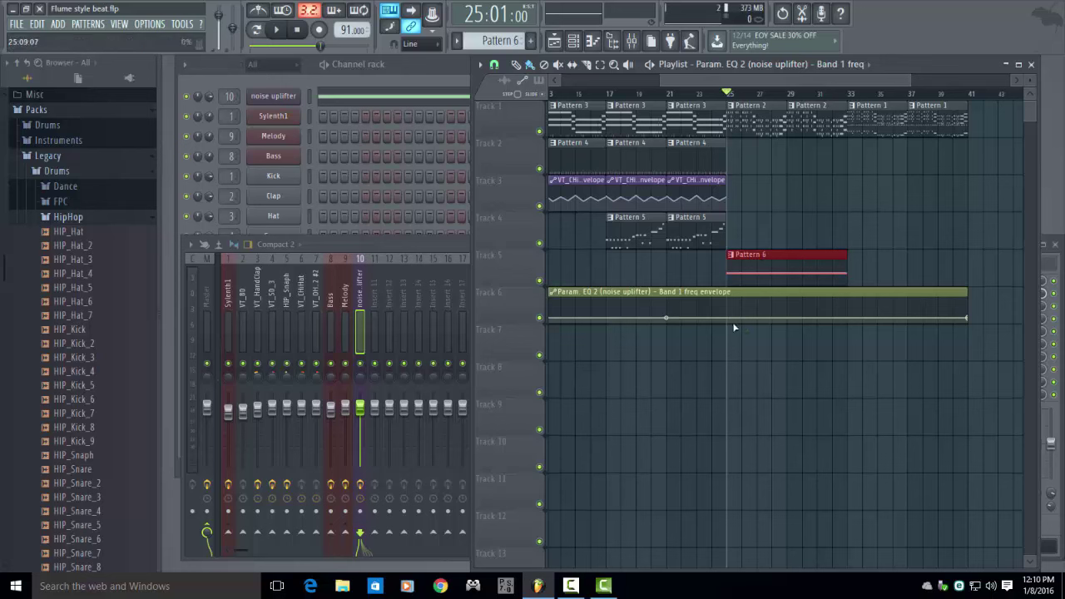
Shape the noise uplifter's band 1 frequency automation to rise from bar 25 to bar 33 and delete the clip parts outside that range
{"action": "left_click_drag", "start_coordinate": [846, 317], "coordinate": [848, 305]}
{"action": "key", "text": "space"}
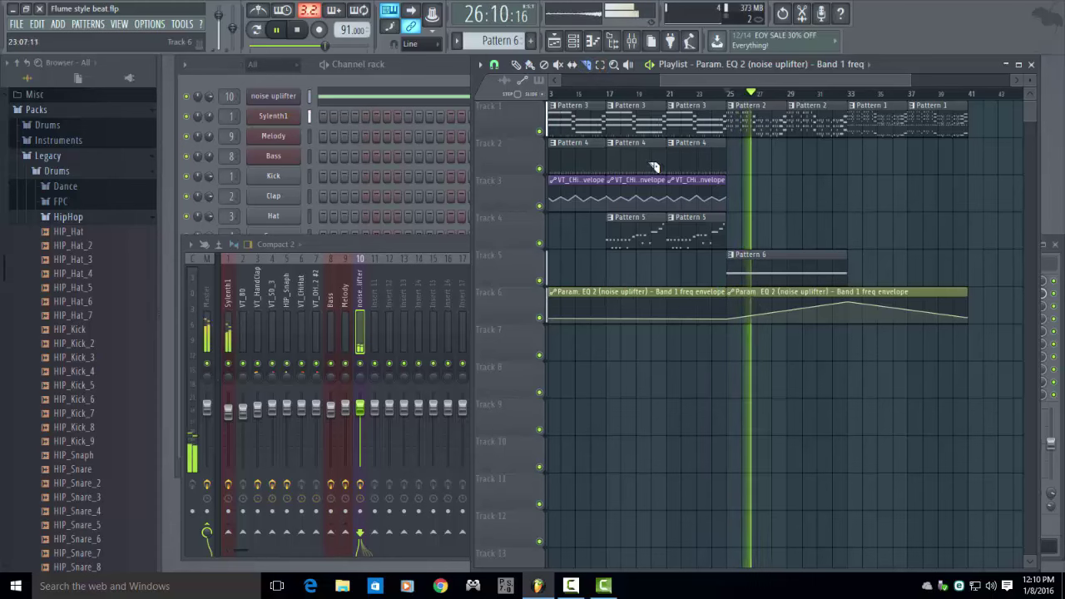
{"action": "left_click", "coordinate": [850, 319]}
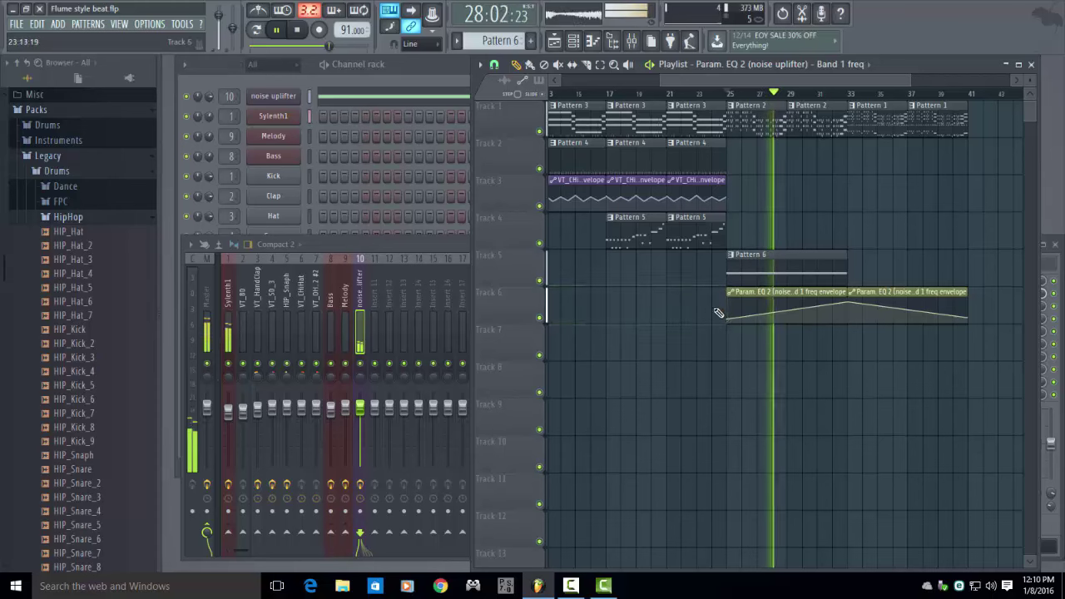
{"action": "right_click", "coordinate": [637, 306]}
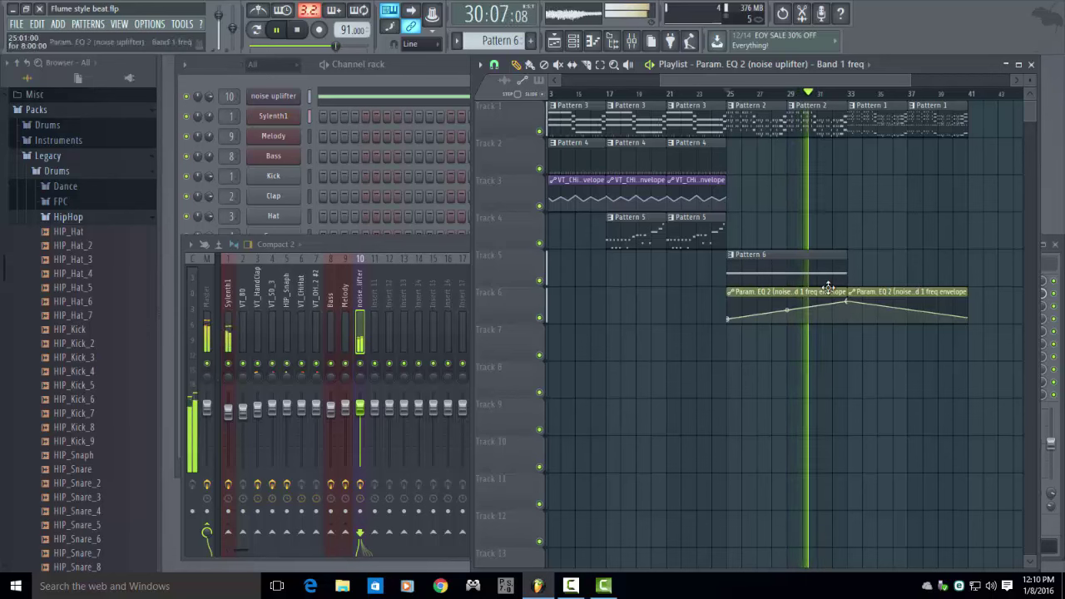
{"action": "left_click_drag", "start_coordinate": [825, 80], "coordinate": [870, 75]}
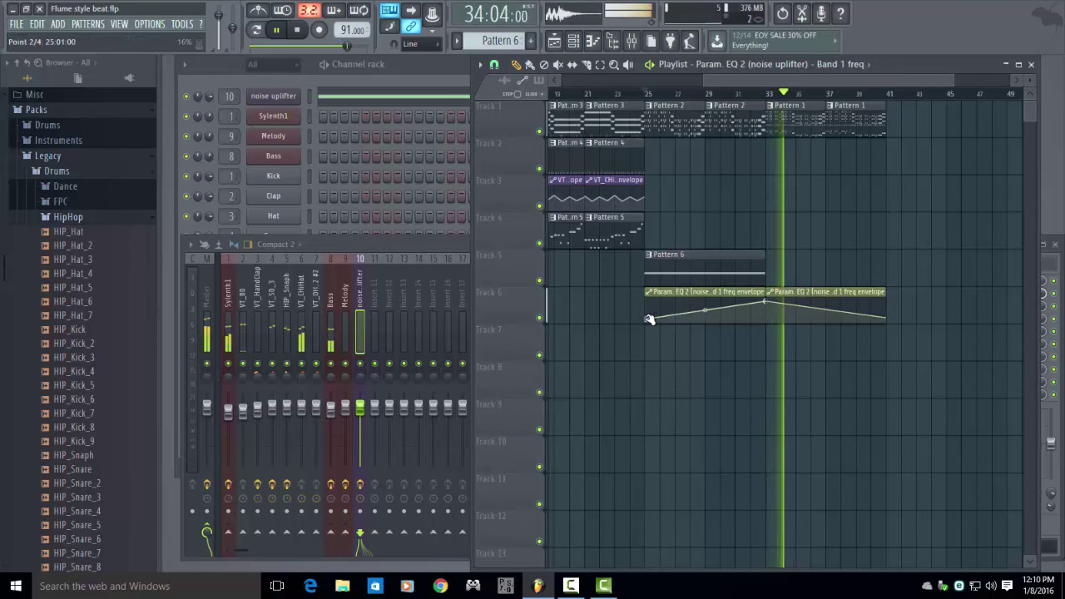
{"action": "right_click", "coordinate": [817, 293]}
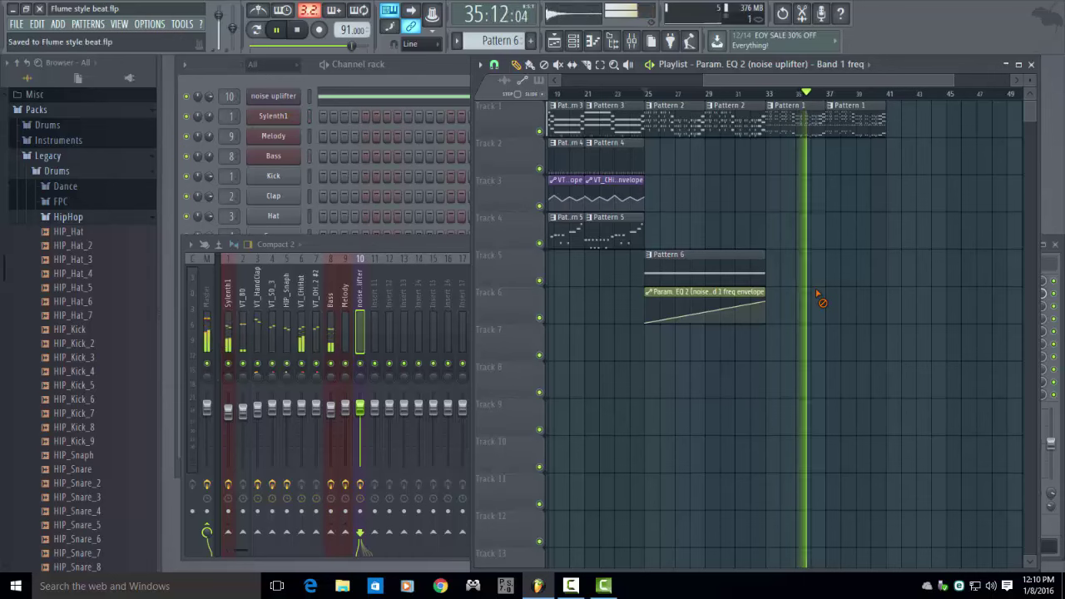
Copy the two VT_CHiHat panning envelope clips from the start of Playlist Track 2 to bar 33 on the same track
{"action": "scroll", "coordinate": [794, 225], "scroll_direction": "down", "scroll_amount": 4}
{"action": "left_click", "coordinate": [499, 161]}
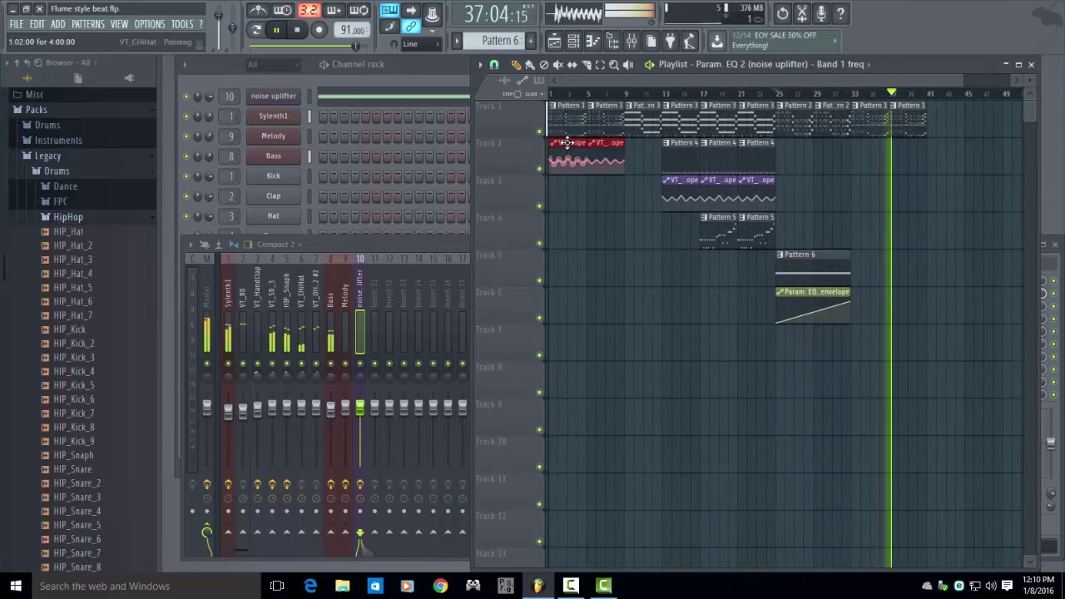
{"action": "left_click_drag", "start_coordinate": [569, 143], "coordinate": [872, 142]}
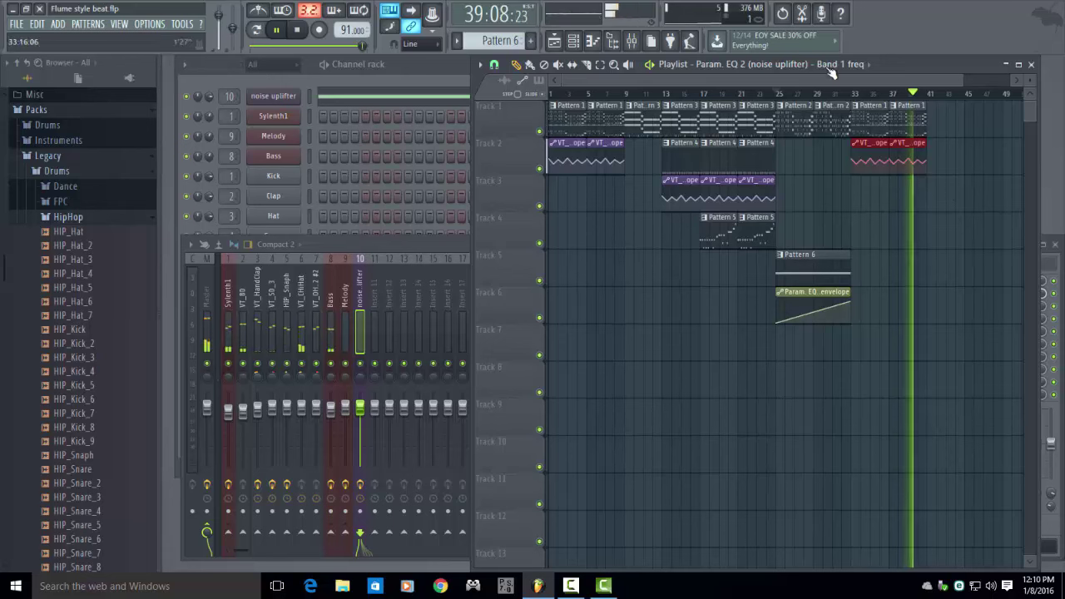
{"action": "scroll", "coordinate": [824, 79], "scroll_direction": "right", "scroll_amount": 1}
{"action": "left_click_drag", "start_coordinate": [823, 74], "coordinate": [819, 74]}
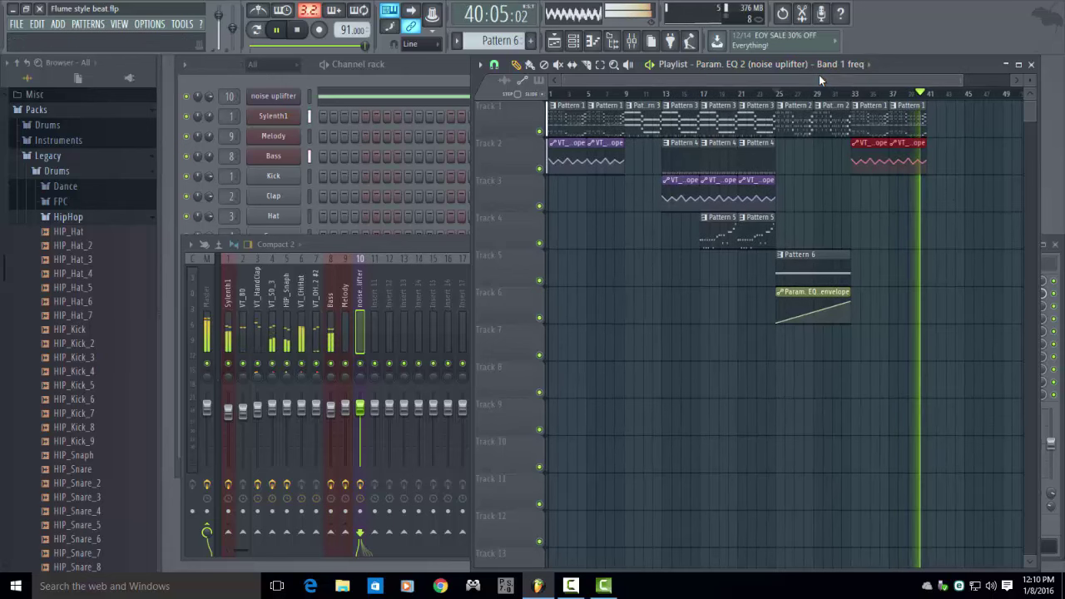
{"action": "key", "text": "space"}
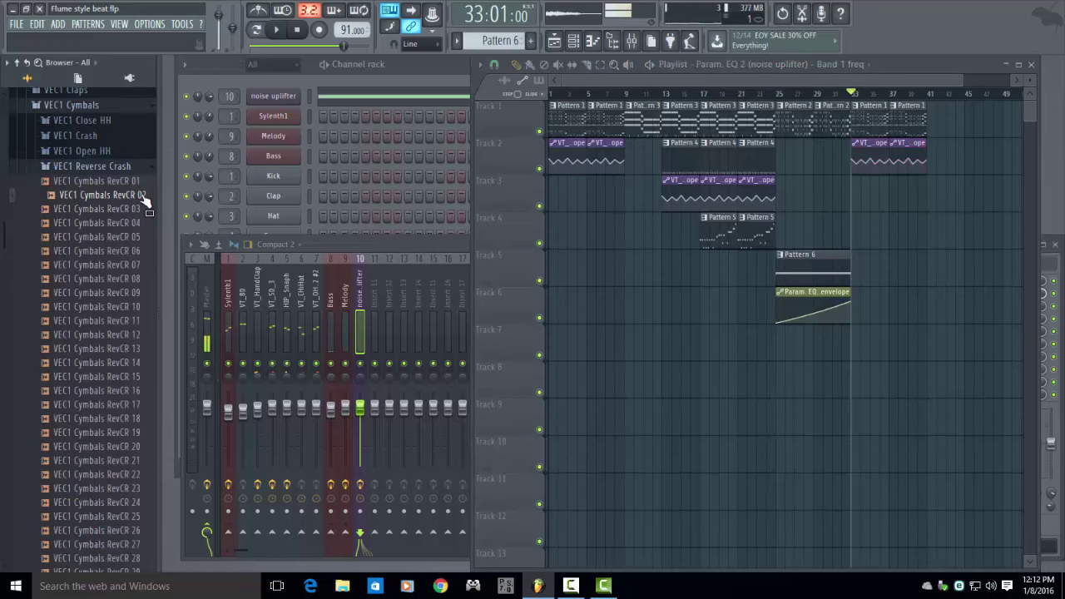
Add the VEC1 Cymbals RevCR 02 sample on the first step of Pattern 7 and place its clip on Track 7, starting midway through bar 24
{"action": "left_click_drag", "start_coordinate": [257, 113], "coordinate": [272, 83]}
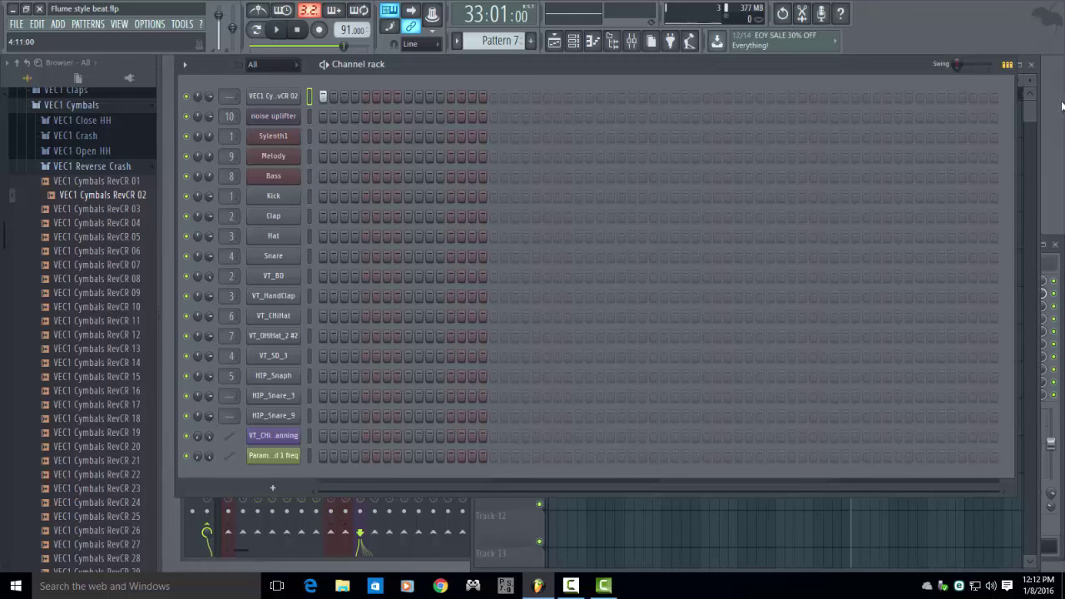
{"action": "left_click", "coordinate": [1029, 111]}
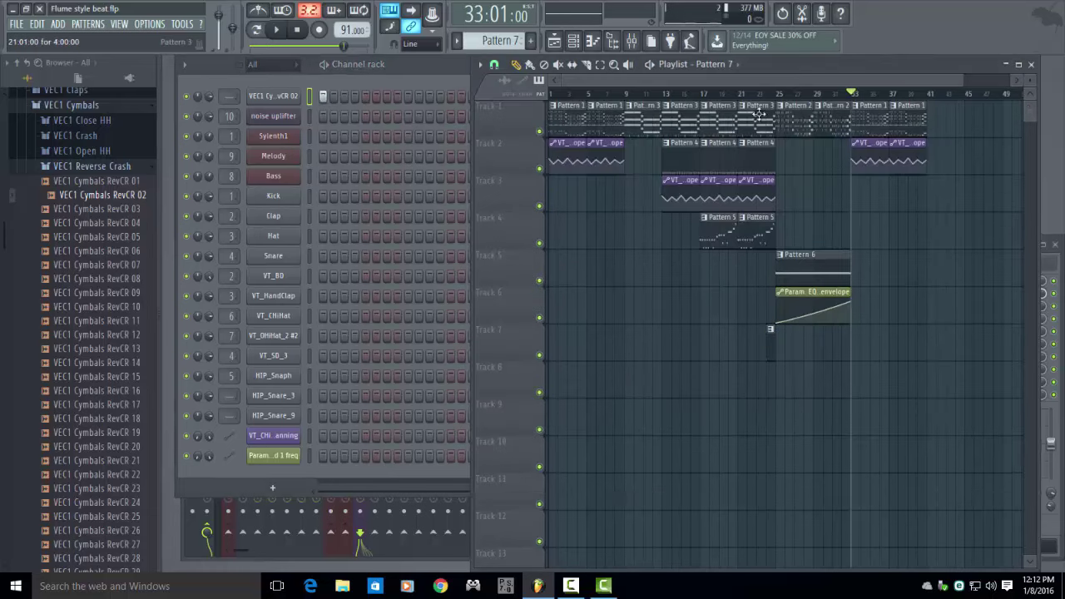
{"action": "key", "text": "space"}
{"action": "scroll", "coordinate": [744, 330], "scroll_direction": "up", "scroll_amount": 5}
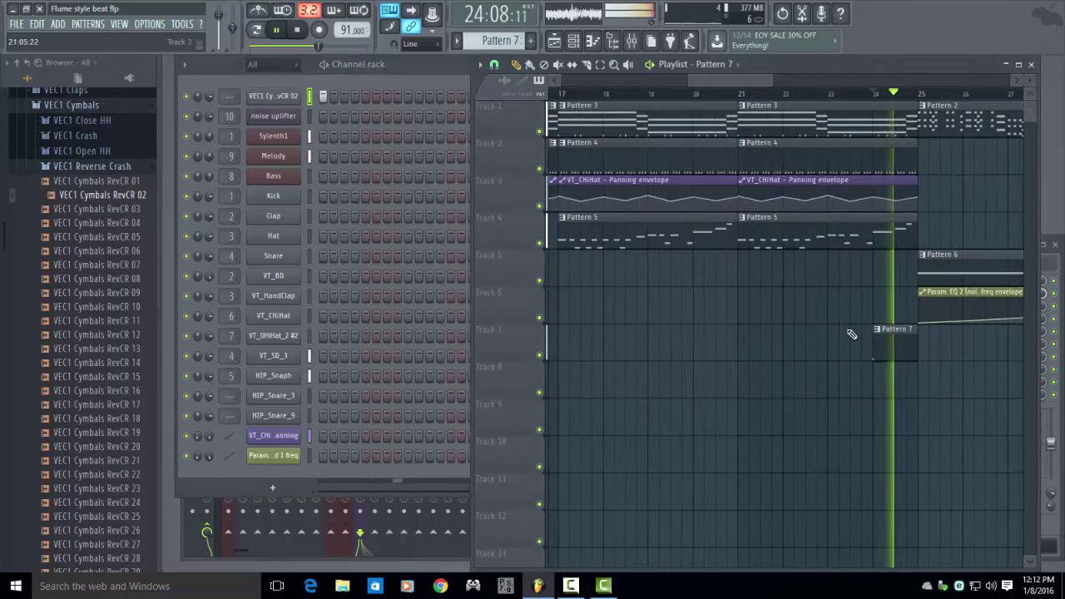
{"action": "left_click_drag", "start_coordinate": [880, 337], "coordinate": [908, 347]}
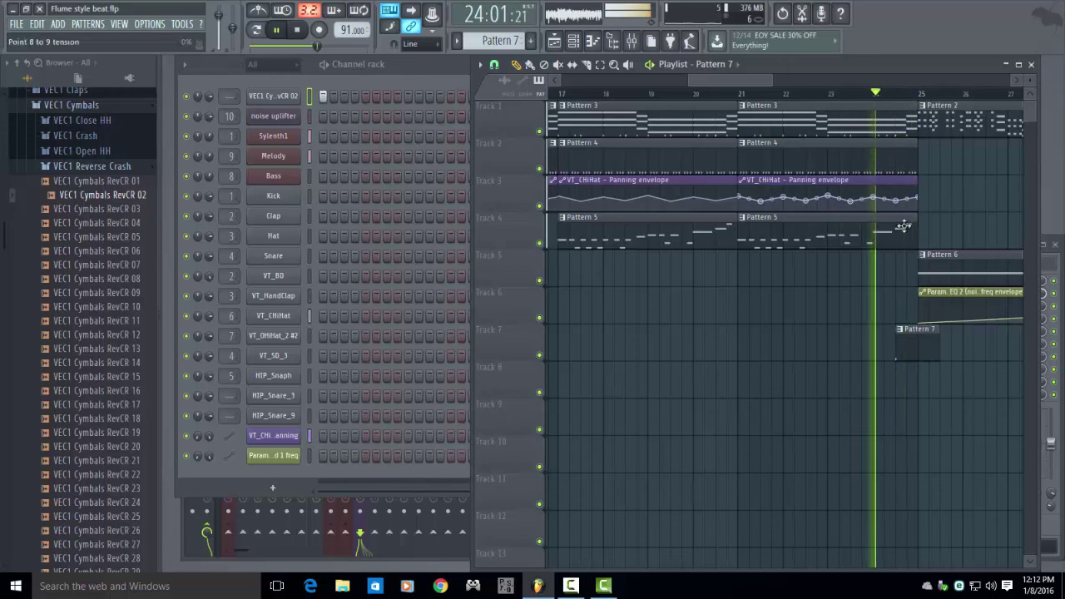
Play the Pattern 8 arpeggio and examine the Sylenth1 settings of its arpeggio channel
{"action": "key", "text": "F6"}
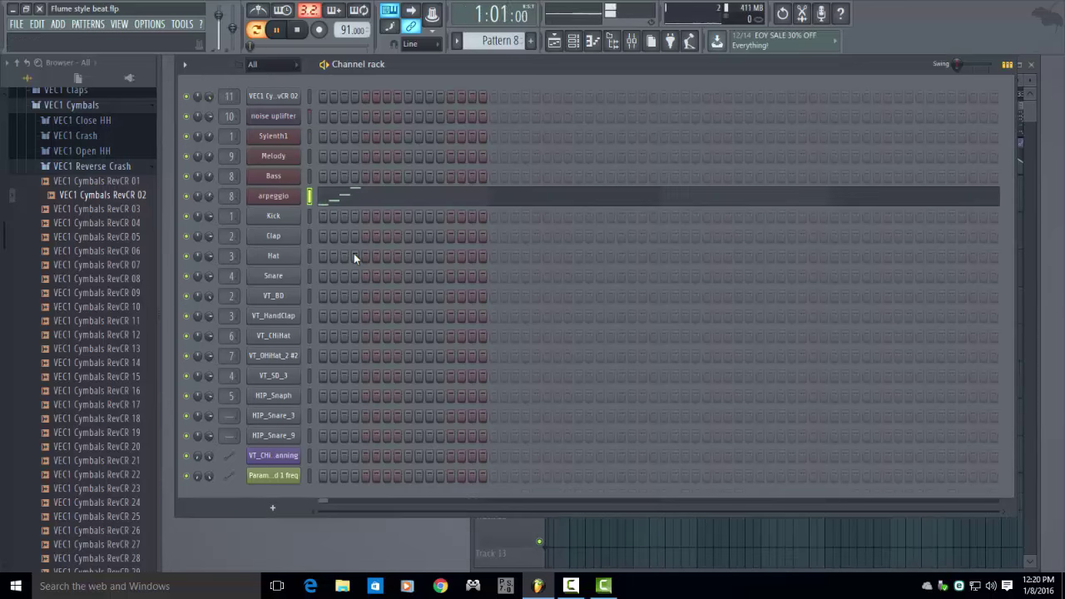
{"action": "key", "text": "space"}
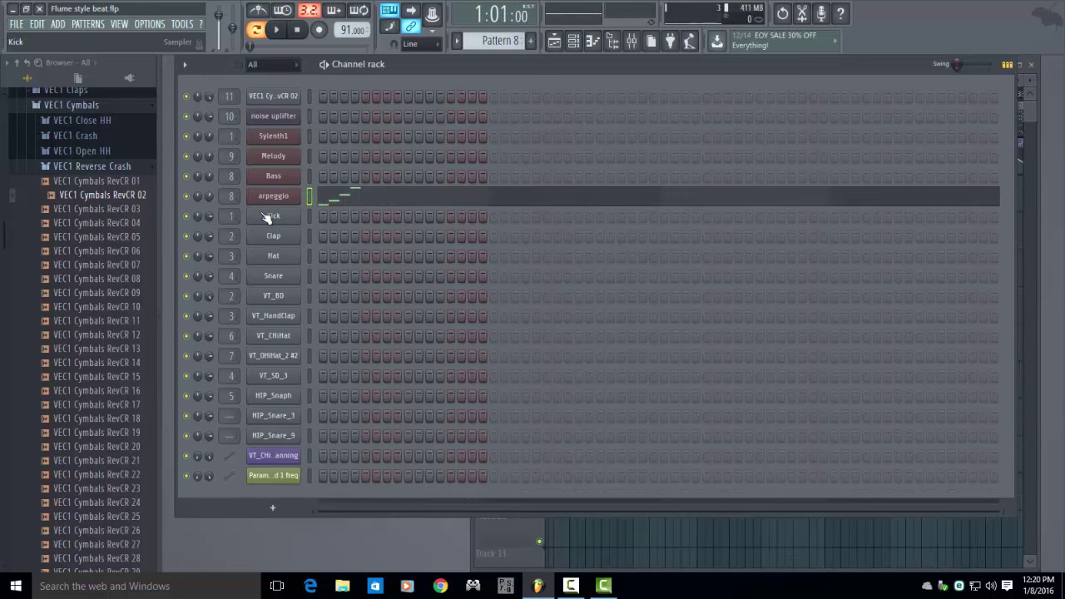
{"action": "left_click", "coordinate": [290, 200]}
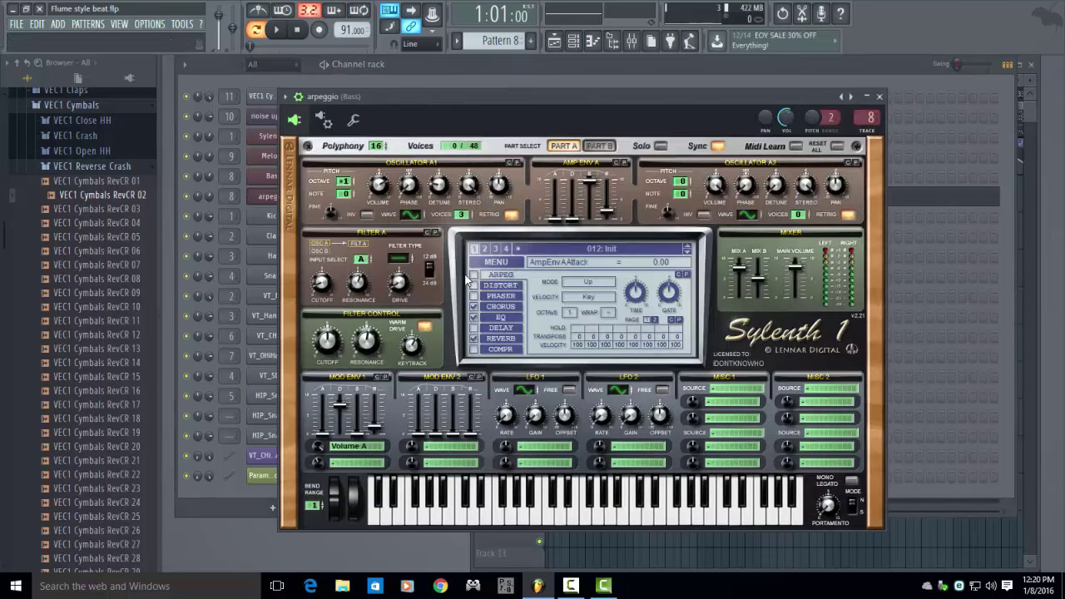
{"action": "left_click", "coordinate": [517, 268]}
{"action": "left_click", "coordinate": [641, 113]}
{"action": "left_click", "coordinate": [880, 97]}
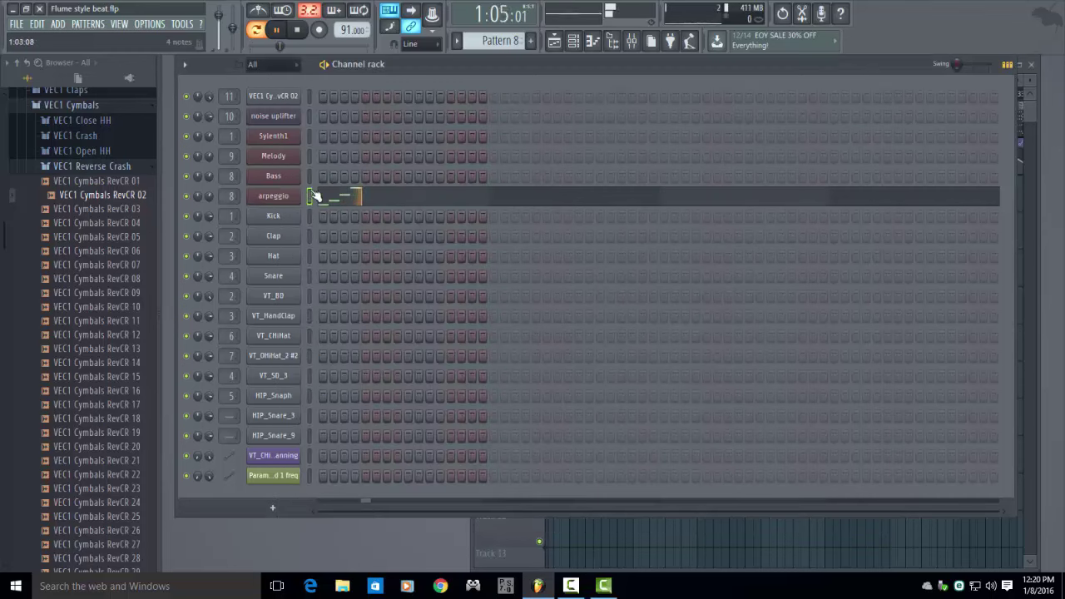
Examine and play the arpeggio channel's notes in the piano roll
{"action": "left_click", "coordinate": [293, 199]}
{"action": "key", "text": "F7"}
{"action": "key", "text": "space"}
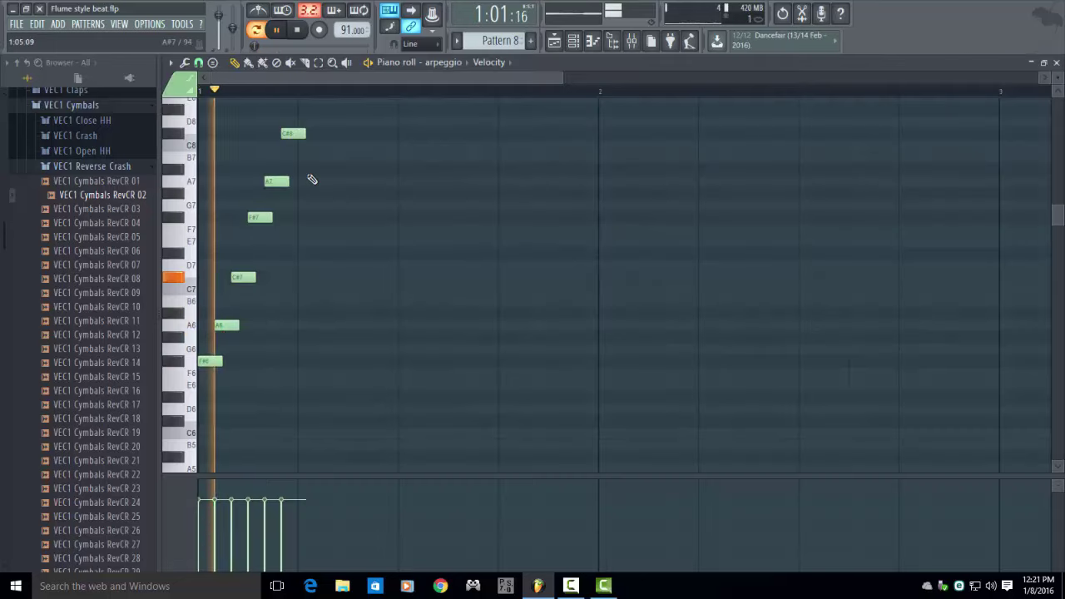
{"action": "key", "text": "space"}
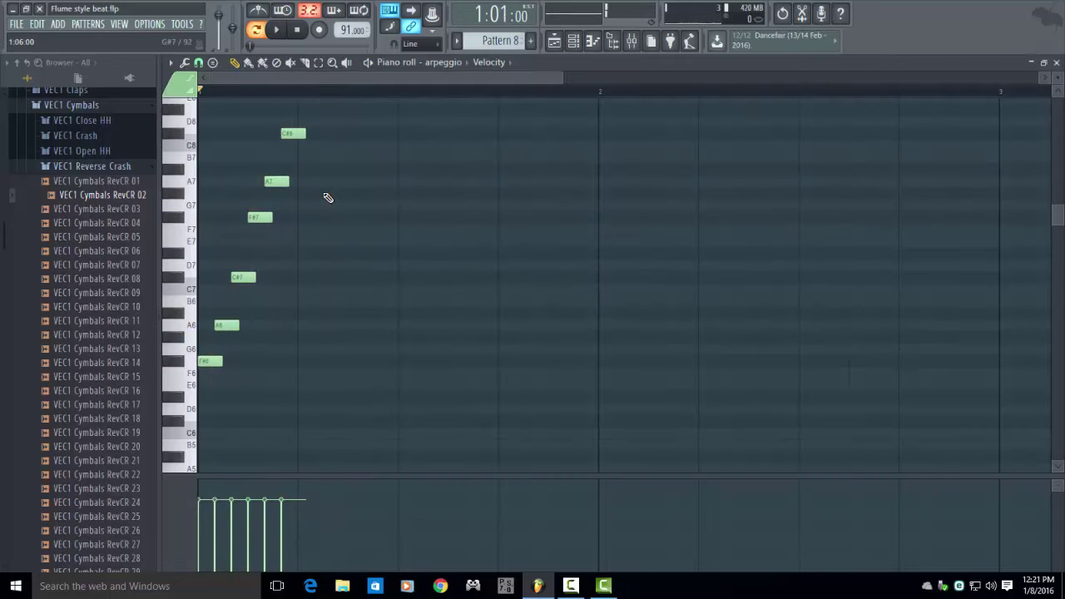
{"action": "key", "text": "F7"}
{"action": "key", "text": "F7"}
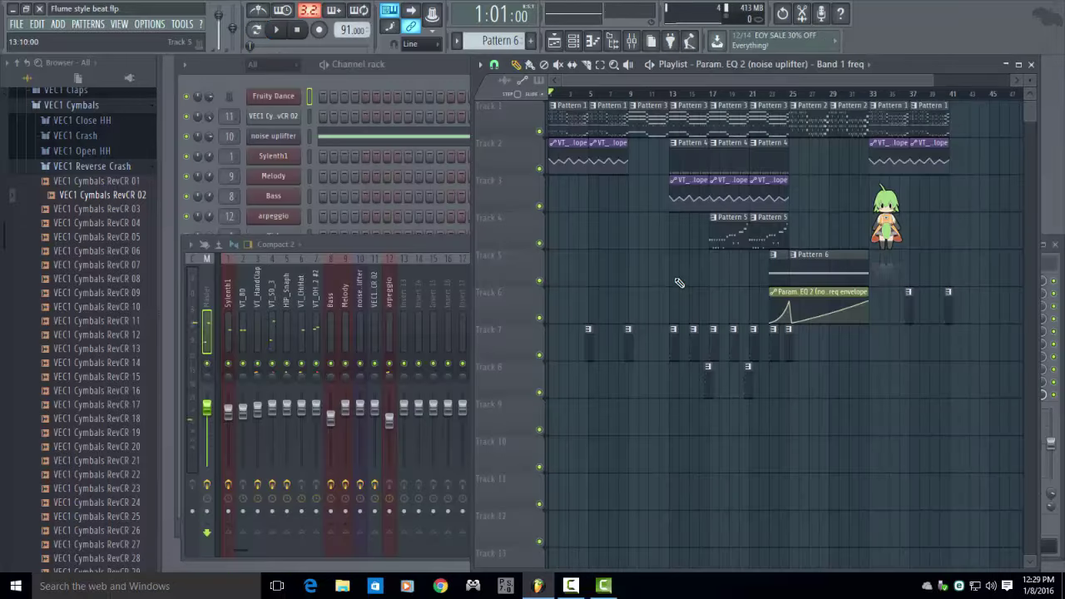
Play the complete arrangement from bar 1 to its end around bar 40
{"action": "key", "text": "space"}
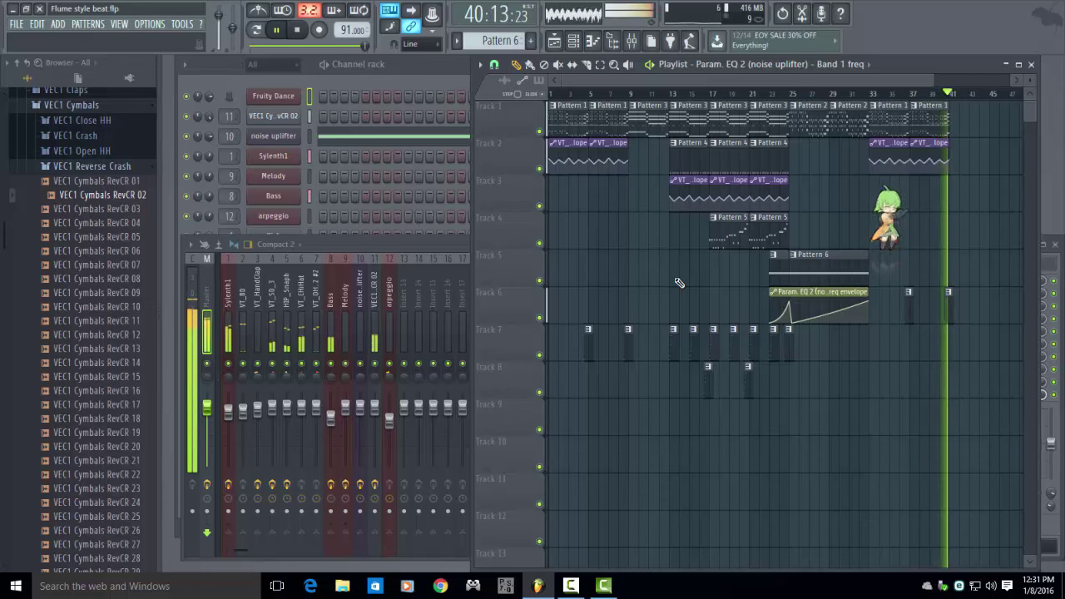
{"action": "key", "text": "space"}
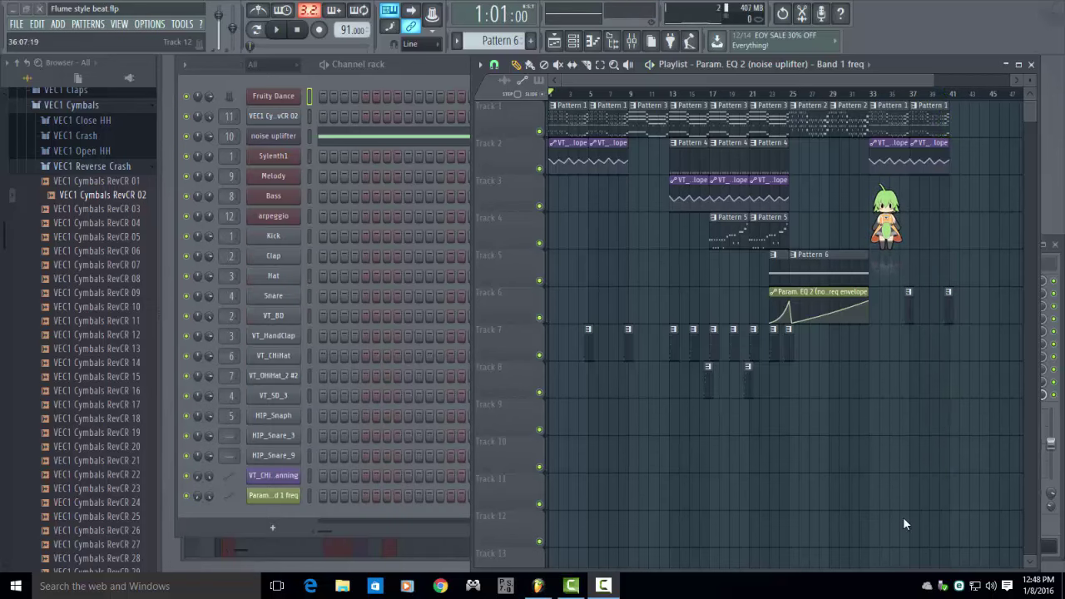